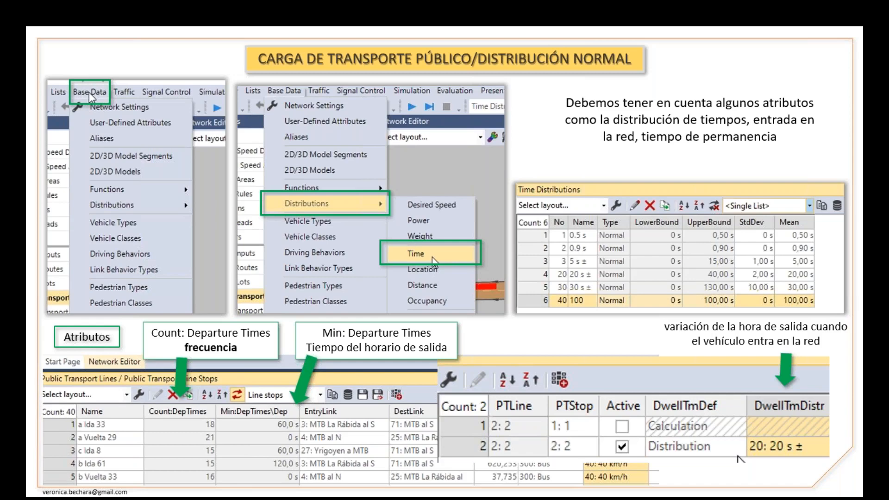
pyautogui.press('Right')
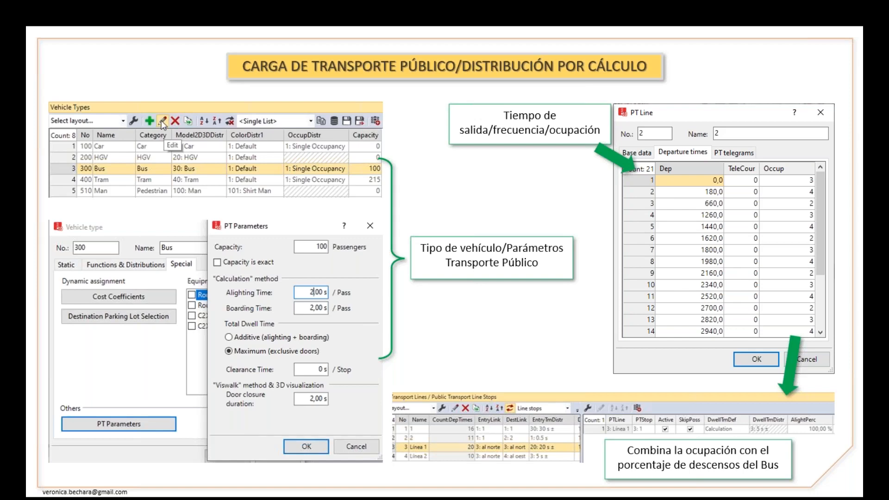
pyautogui.press('Right')
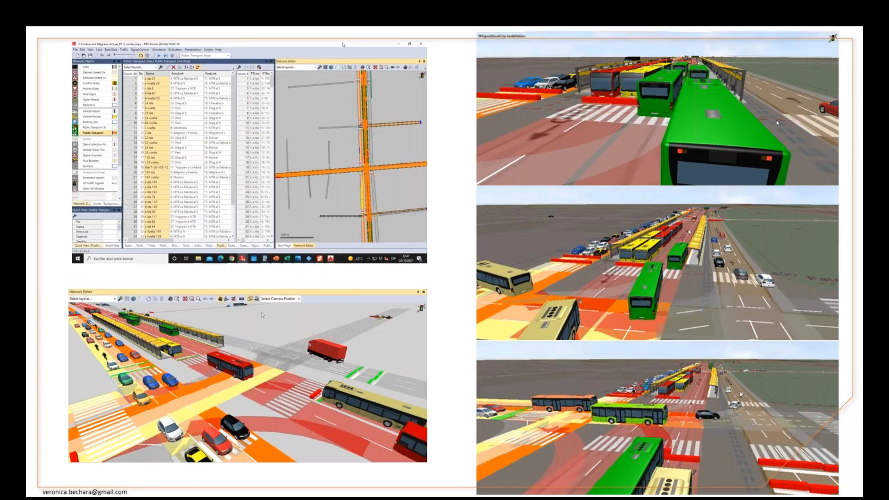
pyautogui.press('Right')
pyautogui.moveTo(31, 257)
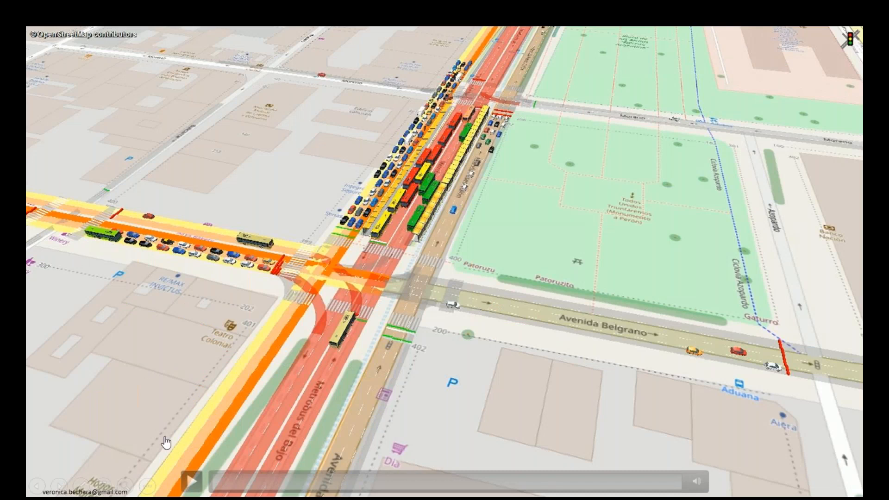
pyautogui.click(191, 485)
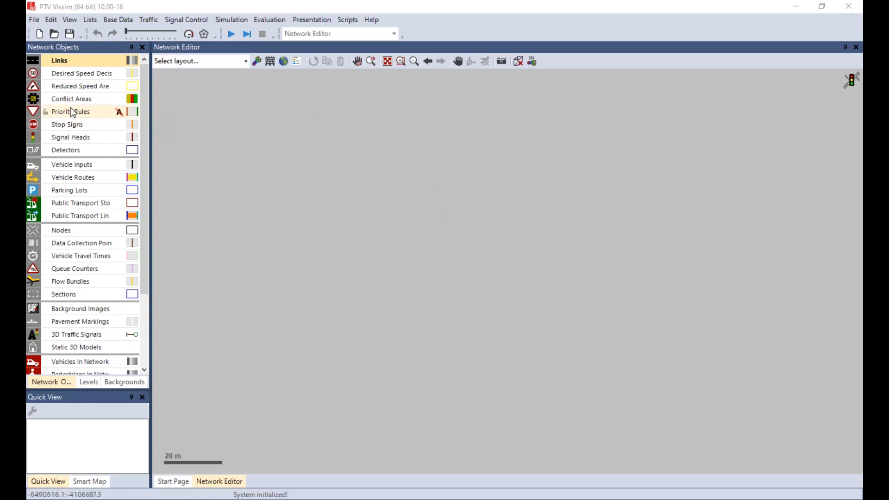
# - Save the new network as webinar in the Contracarril Av Belgrano folder and acknowledge the additional-files notice
pyautogui.click(34, 20)
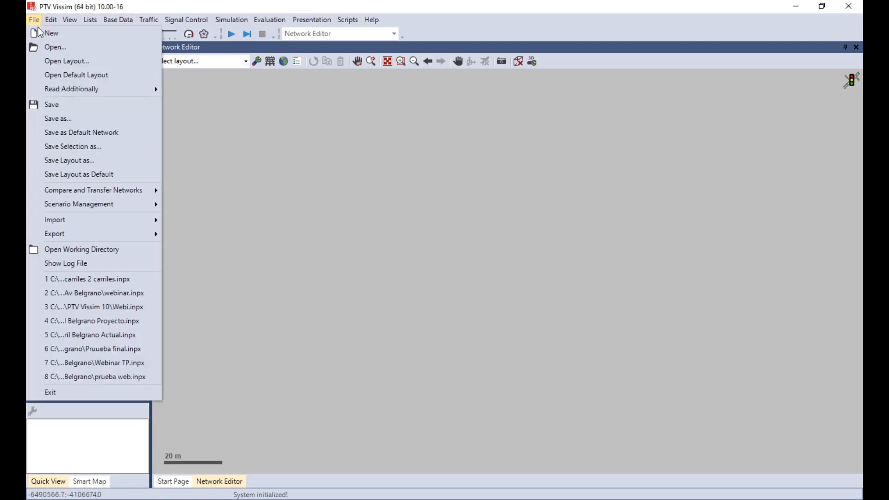
pyautogui.click(72, 118)
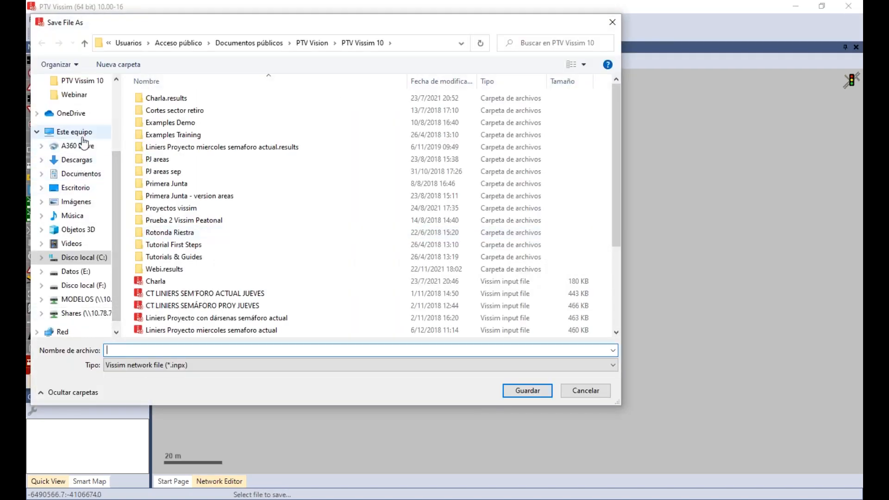
pyautogui.scroll(1, 74, 157)
pyautogui.click(87, 110)
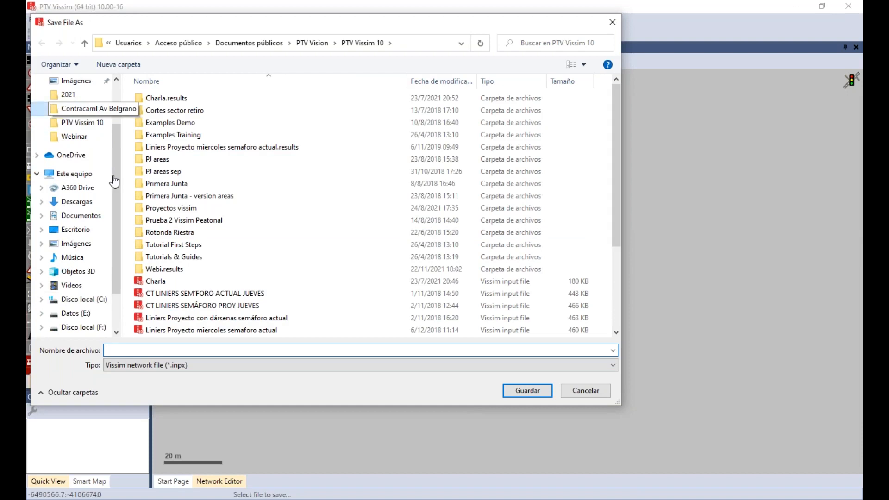
pyautogui.click(162, 347)
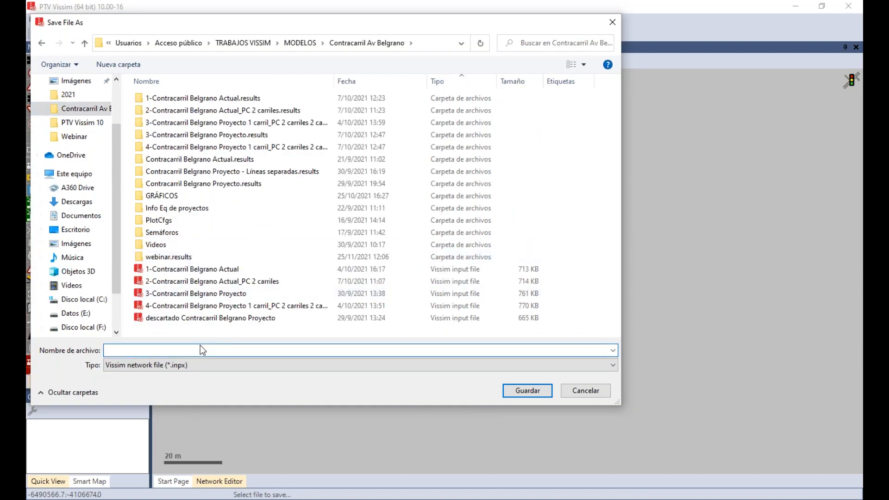
pyautogui.write('webinar')
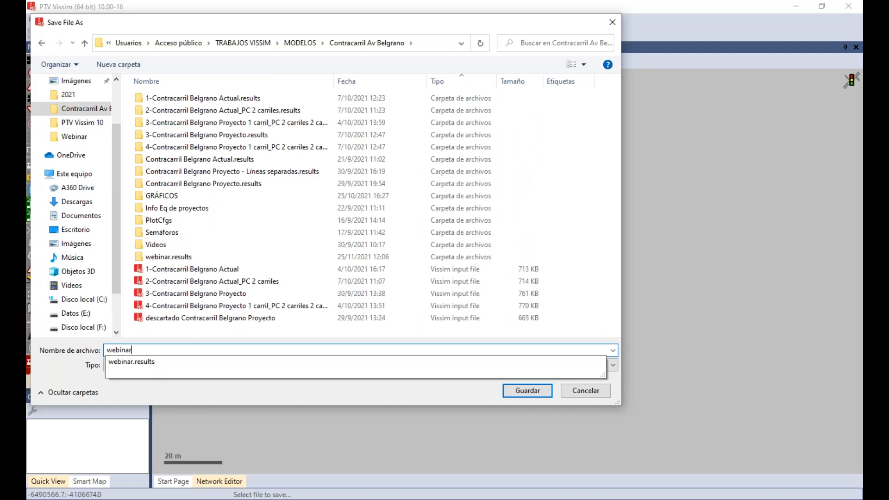
pyautogui.press('Return')
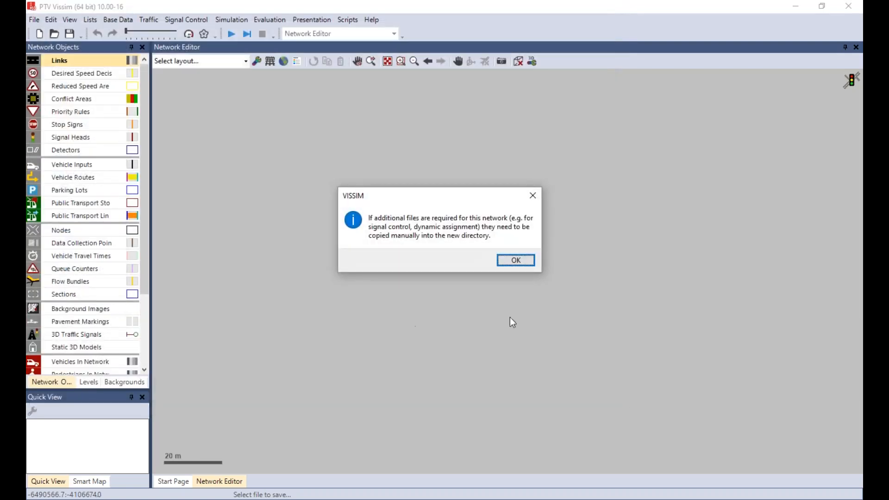
pyautogui.click(515, 261)
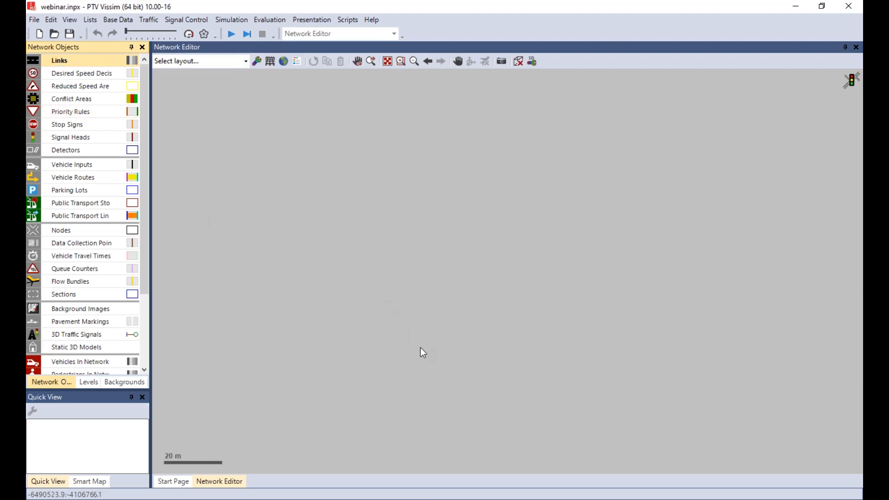
# - Draw a northbound link about 44 m long, set it up as Al norte with 2 lanes, and extend its north end
pyautogui.moveTo(401, 374); pyautogui.dragTo(404, 223)
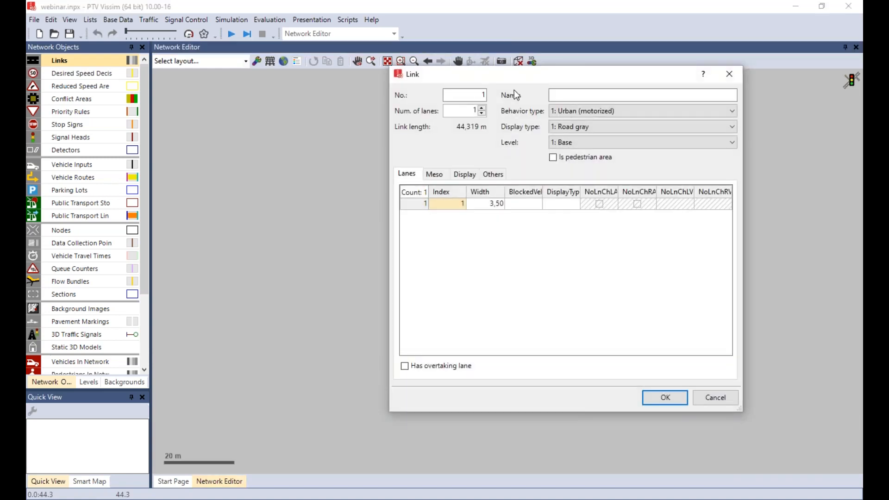
pyautogui.moveTo(527, 78); pyautogui.dragTo(377, 70)
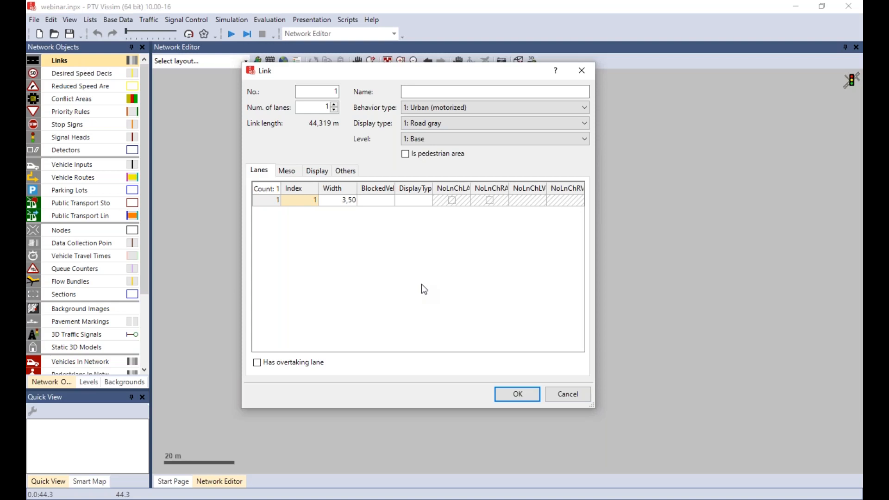
pyautogui.click(421, 90)
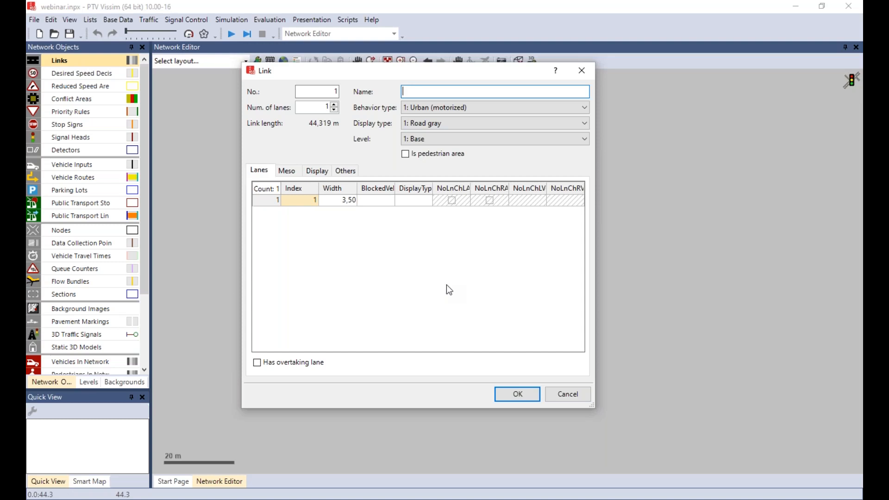
pyautogui.write('Al norte')
pyautogui.click(334, 106)
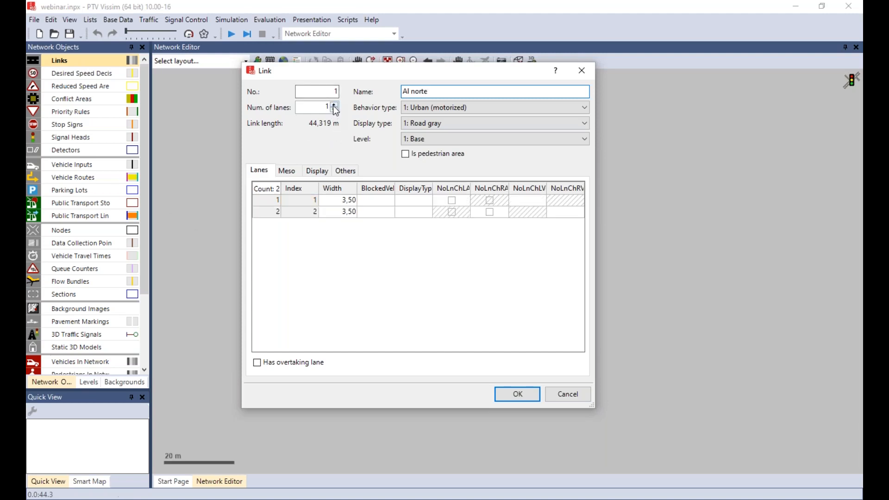
pyautogui.click(507, 395)
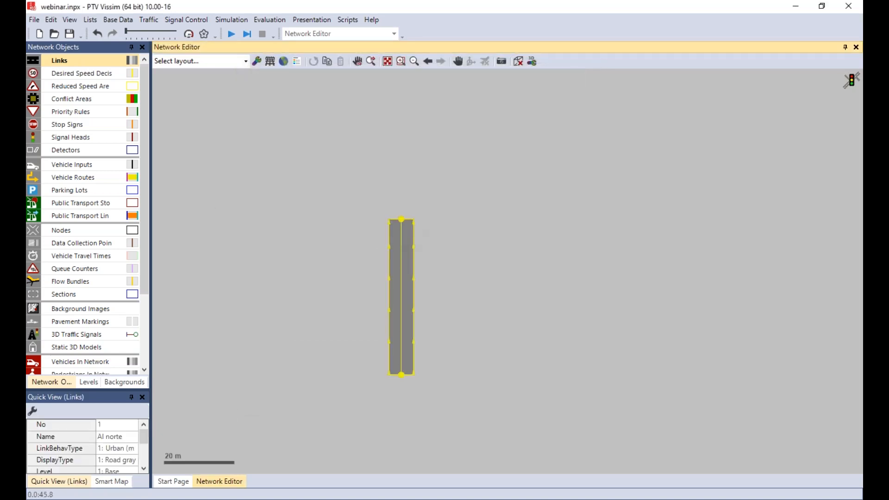
pyautogui.moveTo(401, 213); pyautogui.dragTo(401, 102)
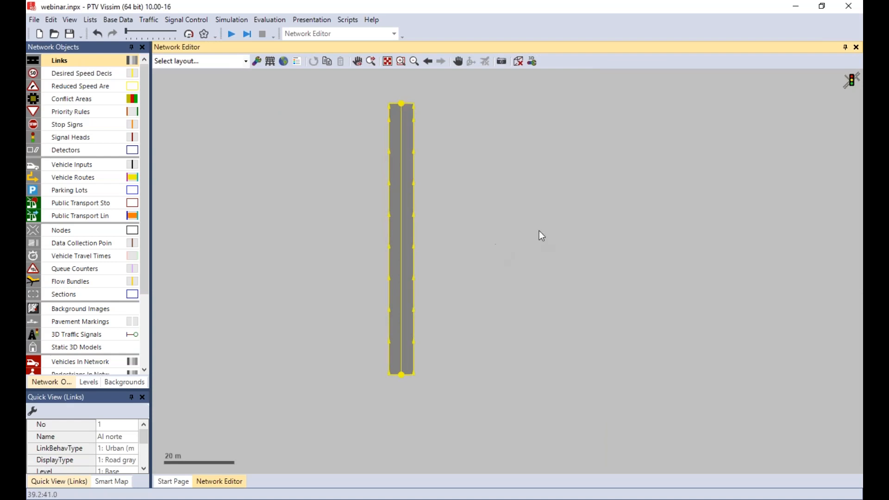
# - Draw a westbound two-lane link about 87 m long across the Al norte link and name it Al oeste
pyautogui.moveTo(528, 233); pyautogui.dragTo(227, 237)
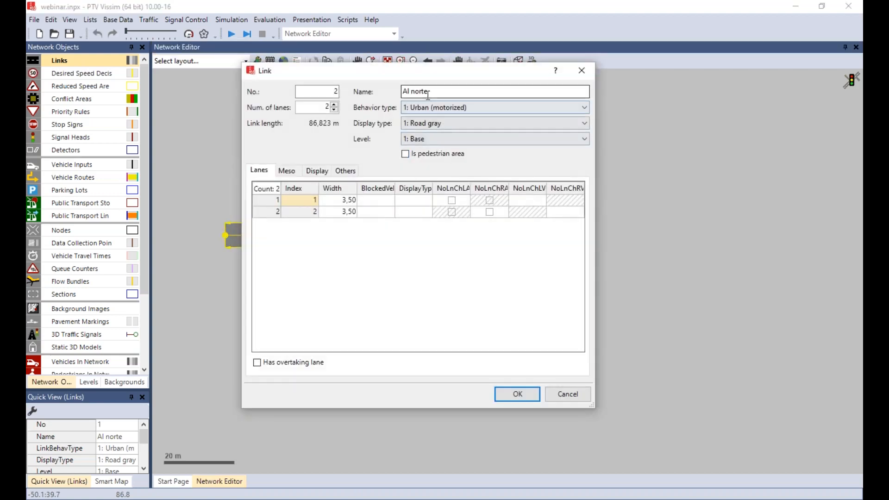
pyautogui.click(428, 93)
pyautogui.press('BackSpace')
pyautogui.press('BackSpace')
pyautogui.press('BackSpace')
pyautogui.press('BackSpace')
pyautogui.press('BackSpace')
pyautogui.write('oeste')
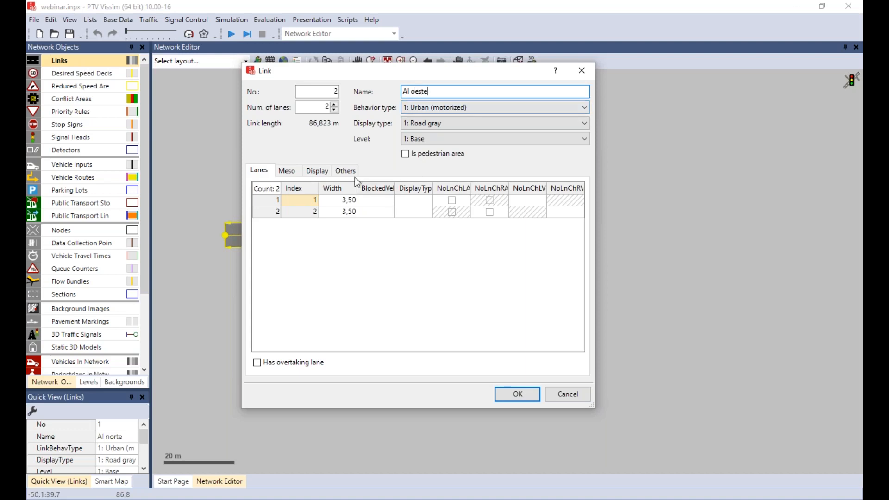
pyautogui.click(517, 393)
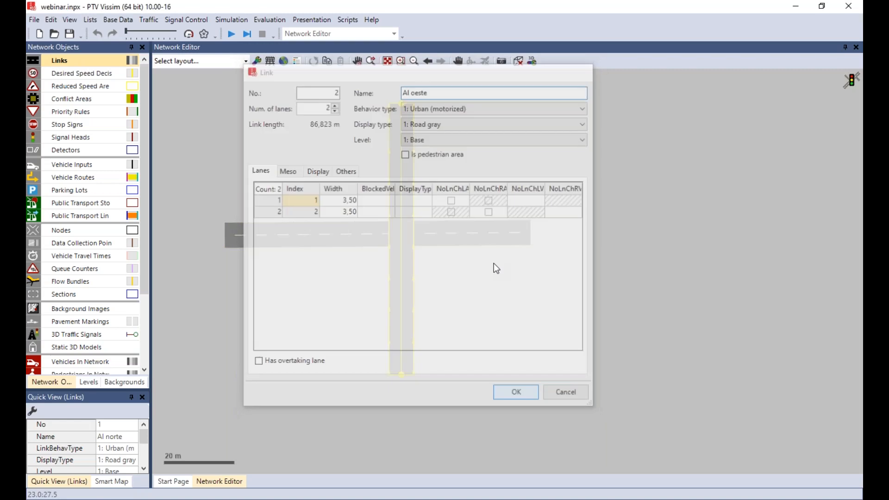
# - Extend the east end of the Al oeste link and the south end of the Al norte link
pyautogui.click(401, 373)
pyautogui.moveTo(402, 375); pyautogui.dragTo(405, 394)
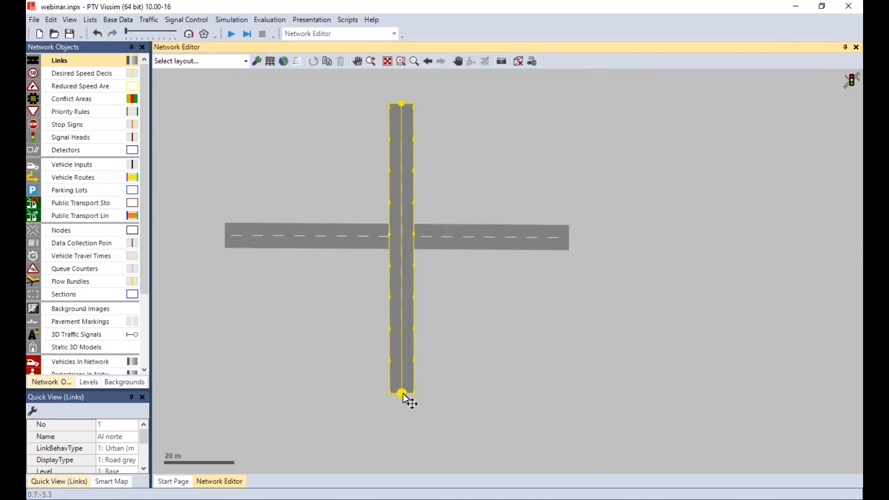
pyautogui.click(429, 208)
# - Create a right-turn connector from Al oeste lane 1 to Al norte lane 1 with a spline of 6 points
pyautogui.moveTo(415, 227); pyautogui.dragTo(409, 222)
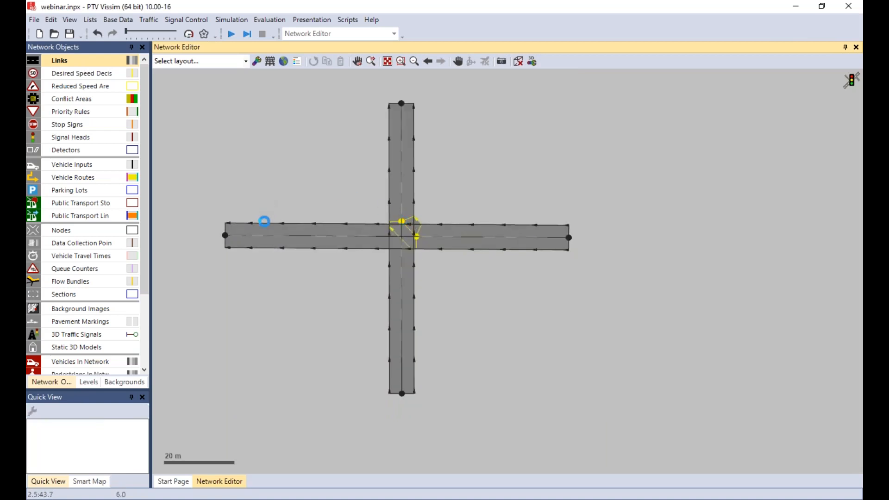
pyautogui.click(153, 165)
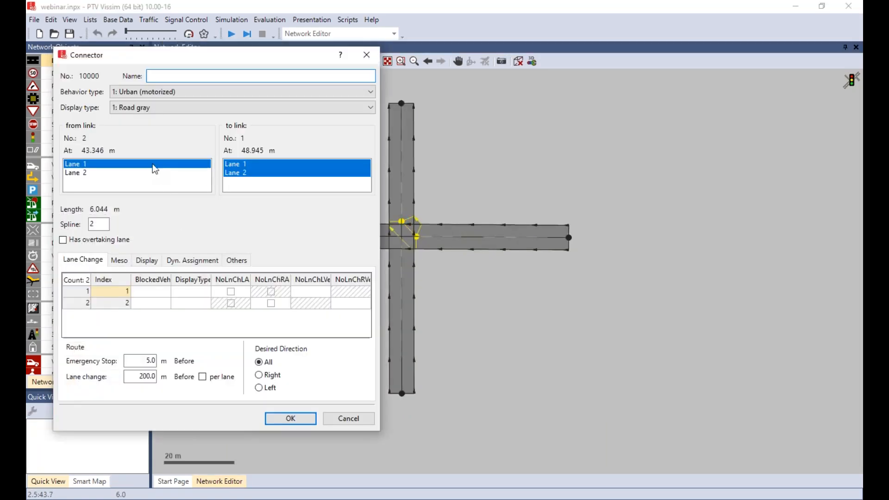
pyautogui.click(236, 164)
pyautogui.press('Tab')
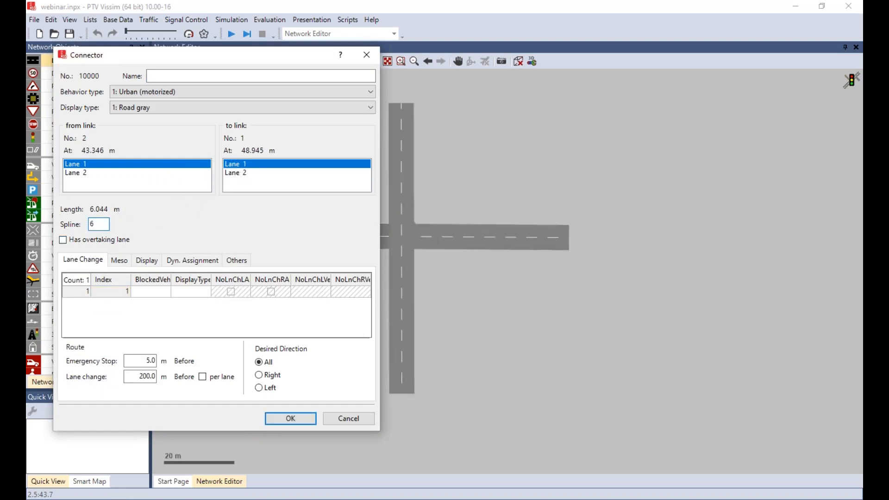
pyautogui.write('6')
pyautogui.press('Return')
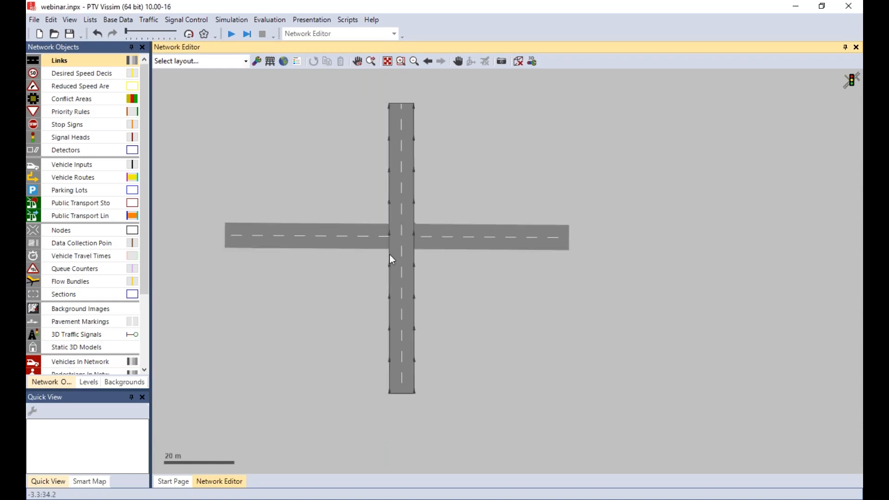
# - Create a left-turn connector from Al norte lane 2 to Al oeste lane 2 with a spline of 5 points
pyautogui.moveTo(392, 255); pyautogui.dragTo(380, 249)
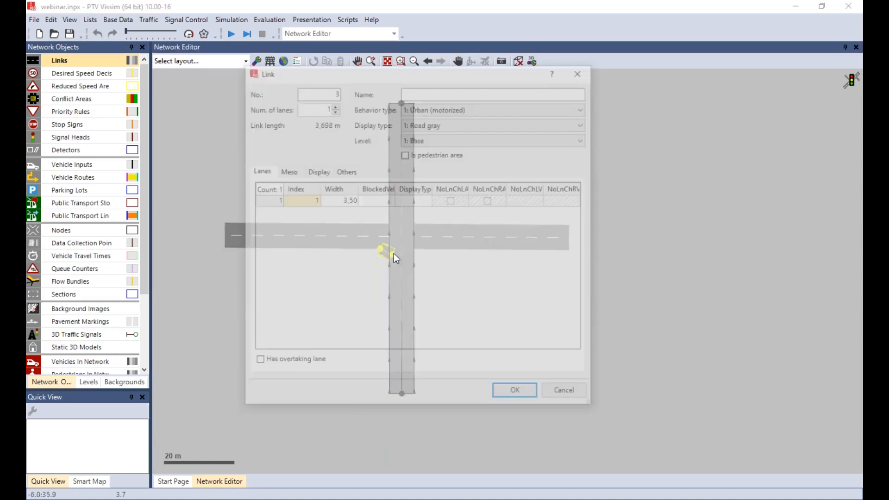
pyautogui.click(576, 73)
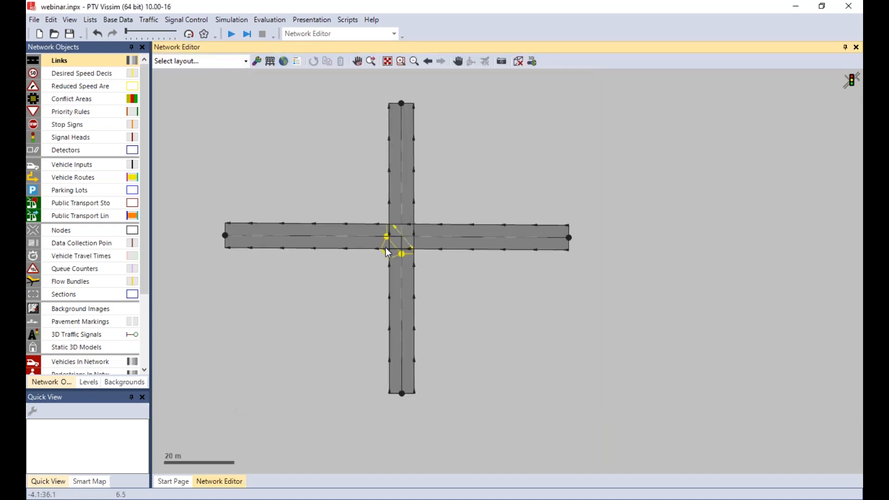
pyautogui.click(135, 175)
pyautogui.click(237, 173)
pyautogui.click(93, 225)
pyautogui.doubleClick(93, 225)
pyautogui.write('8')
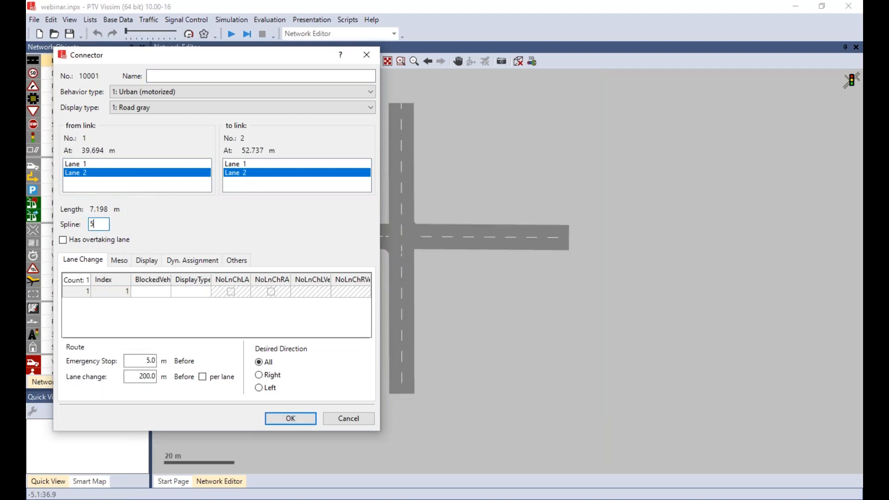
pyautogui.press('Return')
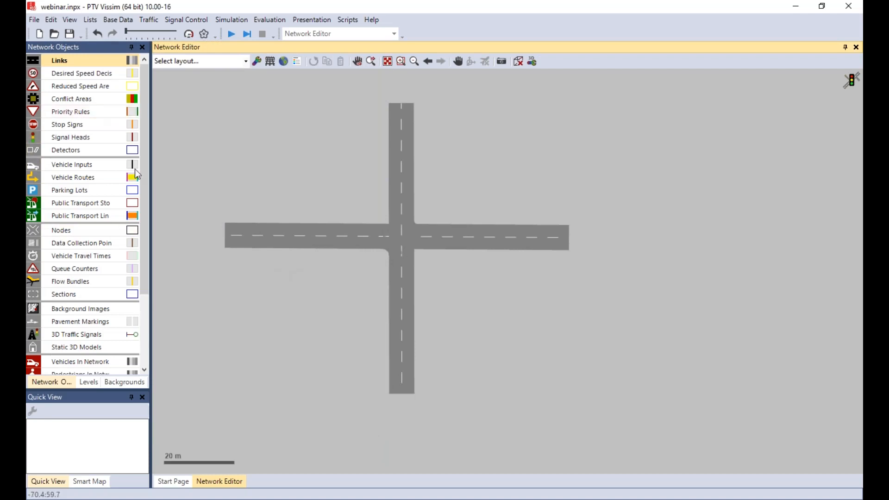
# - Add vehicle inputs at the start of the Al norte and Al oeste links
pyautogui.click(76, 166)
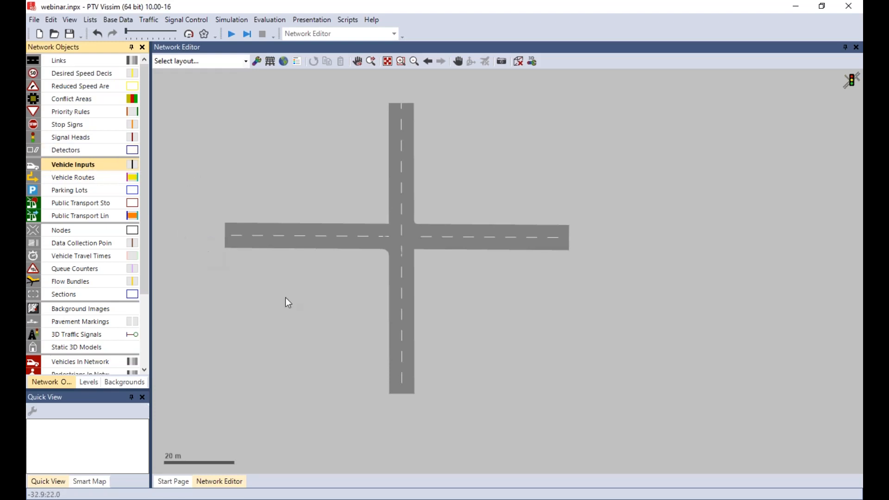
pyautogui.keyDown('ctrl'); pyautogui.rightClick(402, 389); pyautogui.keyUp('ctrl')
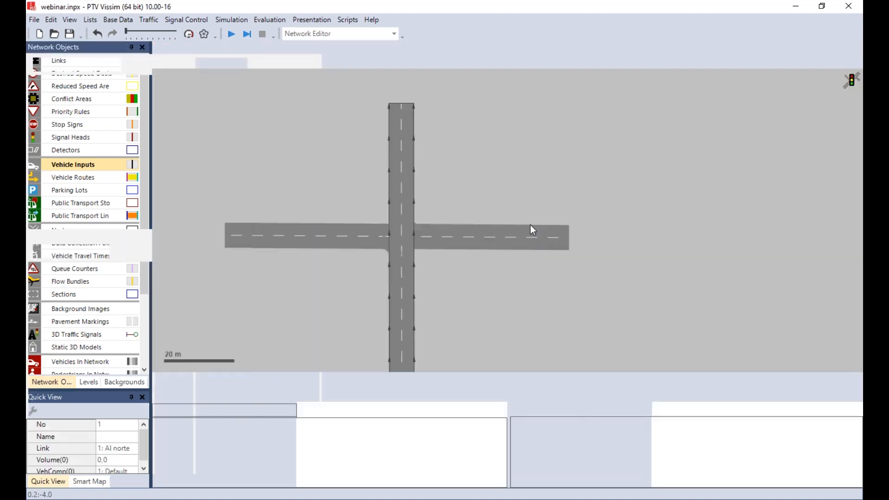
pyautogui.keyDown('ctrl'); pyautogui.rightClick(565, 235); pyautogui.keyUp('ctrl')
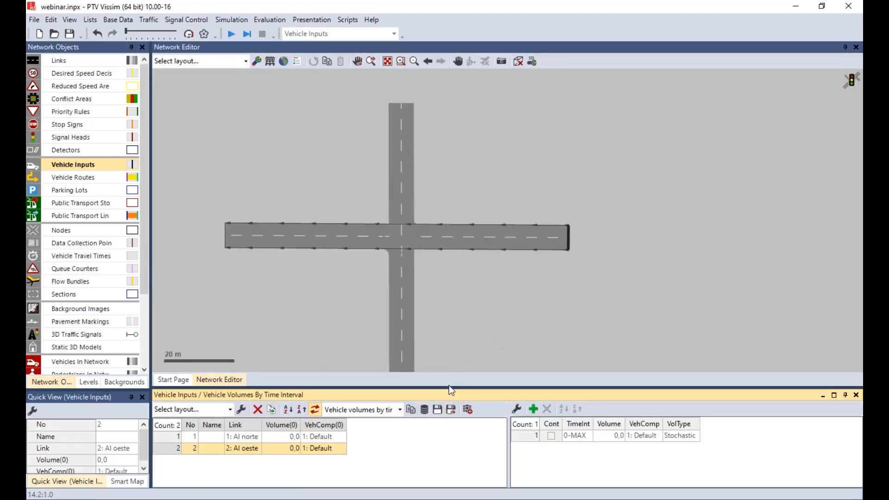
# - Enlarge the vehicle inputs list and widen its Link, Volume and VehComp columns
pyautogui.moveTo(449, 385); pyautogui.dragTo(433, 298)
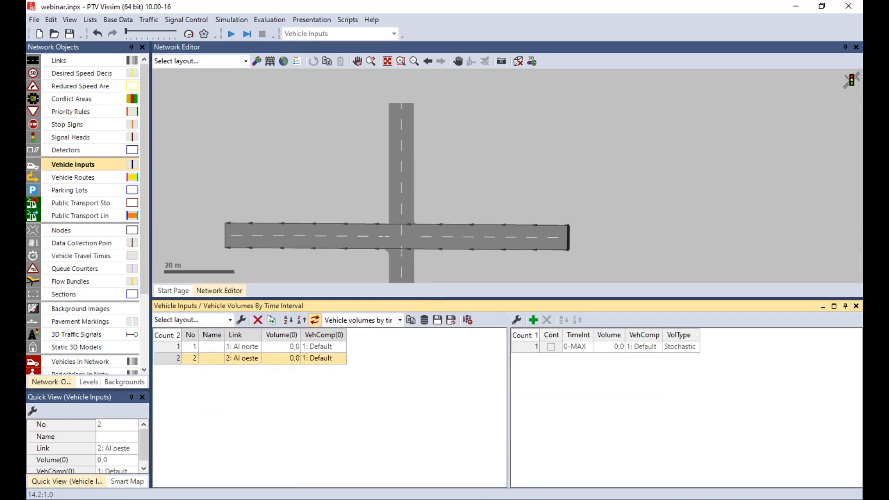
pyautogui.moveTo(262, 336); pyautogui.dragTo(282, 336)
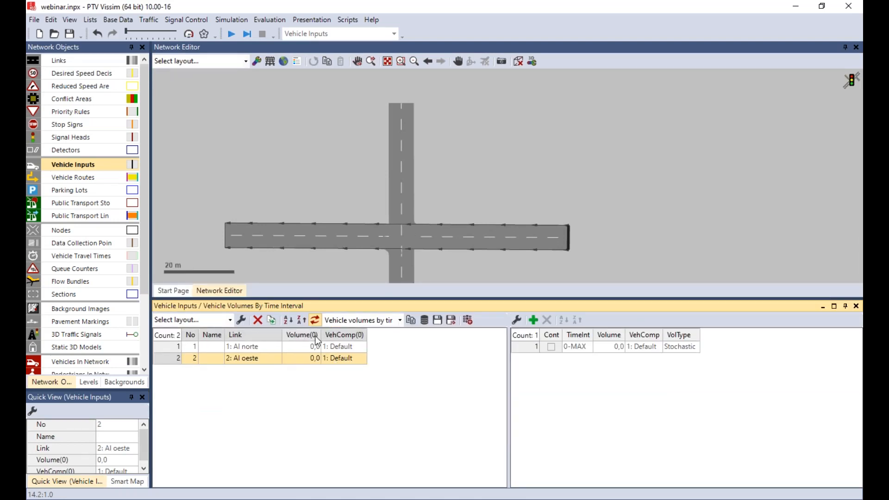
pyautogui.moveTo(336, 335); pyautogui.dragTo(411, 335)
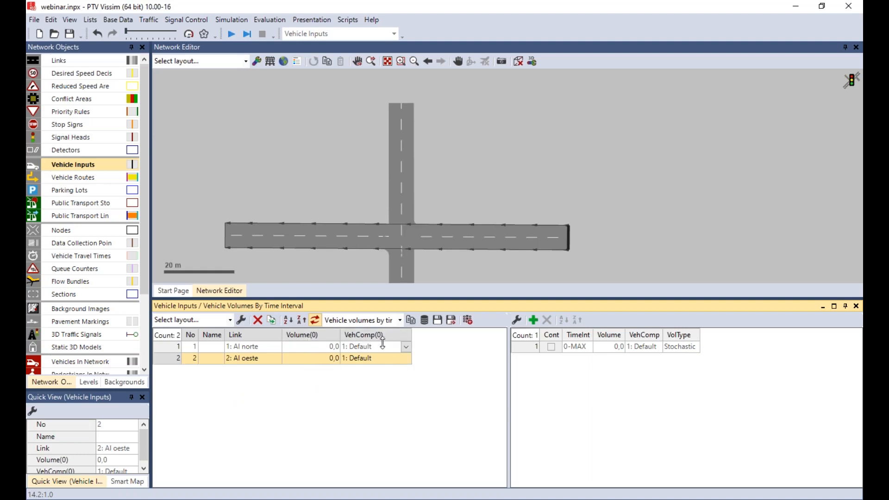
# - Open the vehicle compositions list and examine the relative flows of the Default composition
pyautogui.click(371, 358)
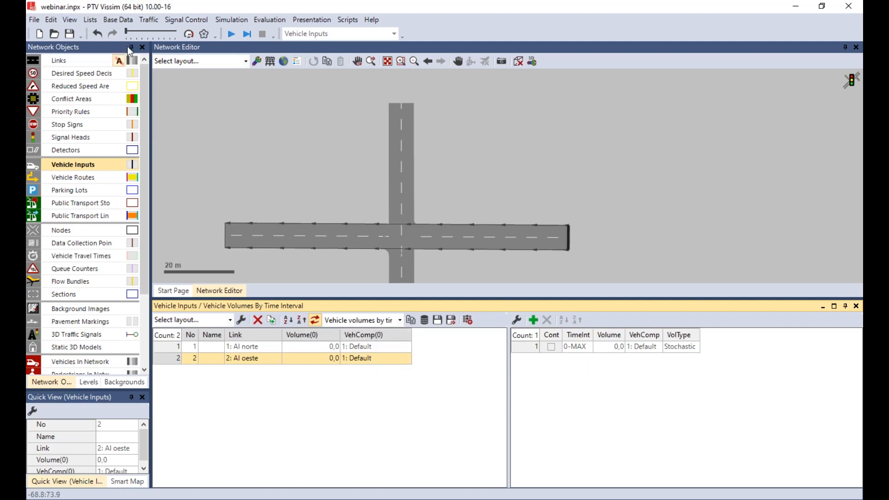
pyautogui.click(126, 21)
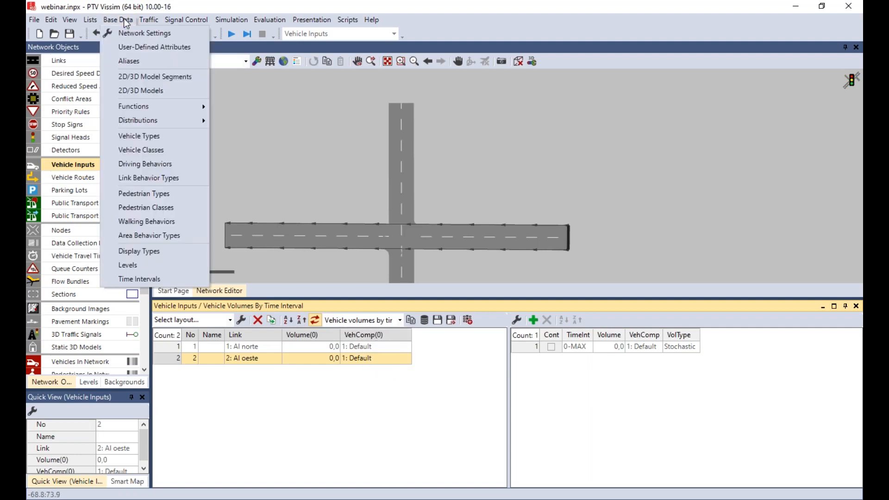
pyautogui.moveTo(148, 21)
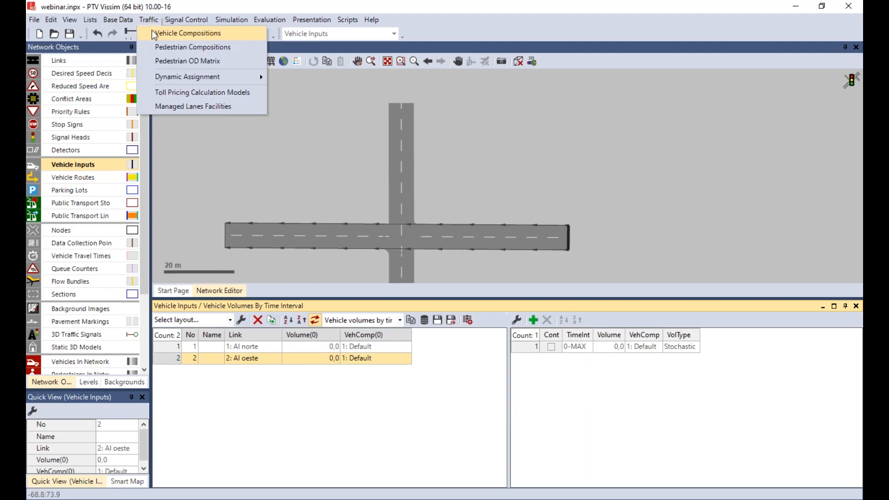
pyautogui.click(154, 33)
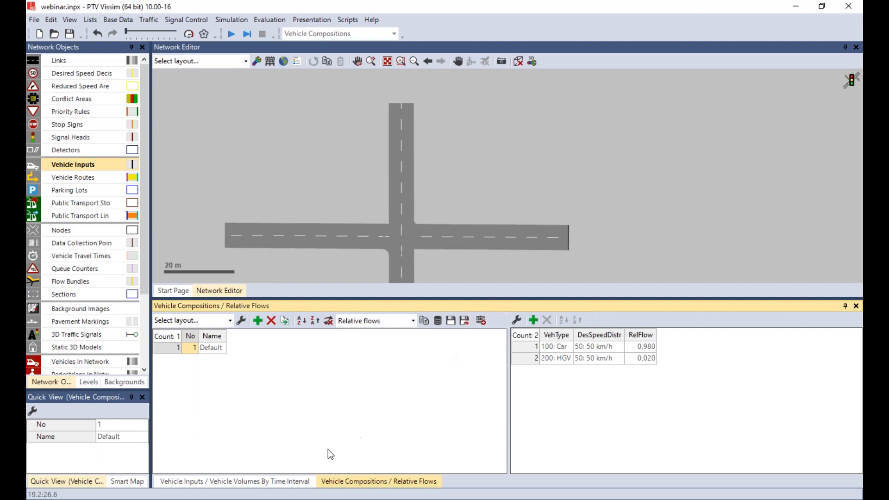
# - Set the vehicle input volumes to 500 for Al norte and 250 for Al oeste
pyautogui.click(221, 487)
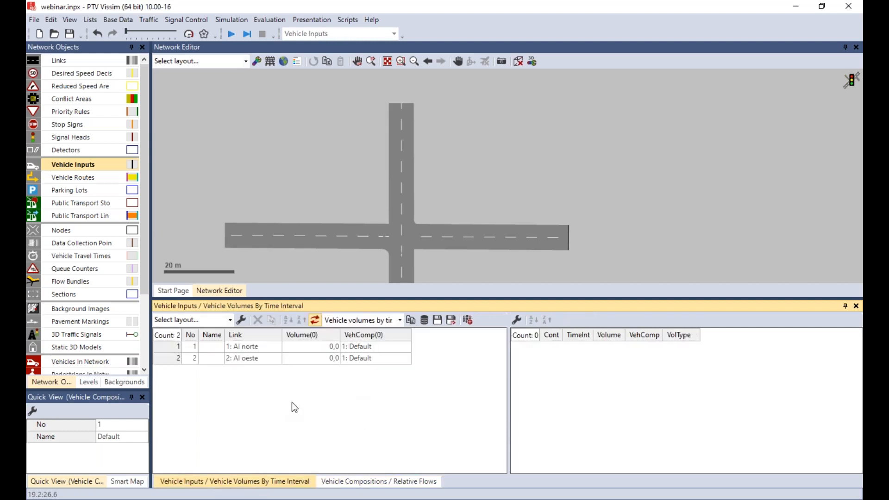
pyautogui.click(314, 350)
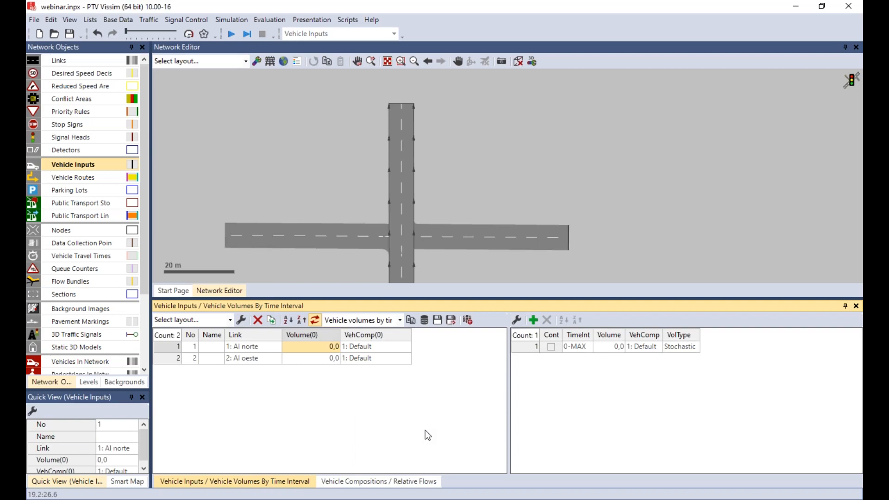
pyautogui.write('500')
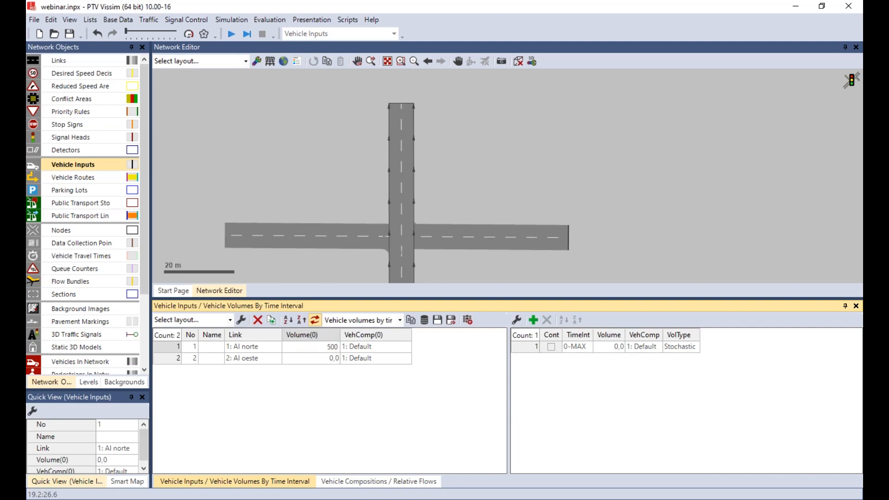
pyautogui.press('Return')
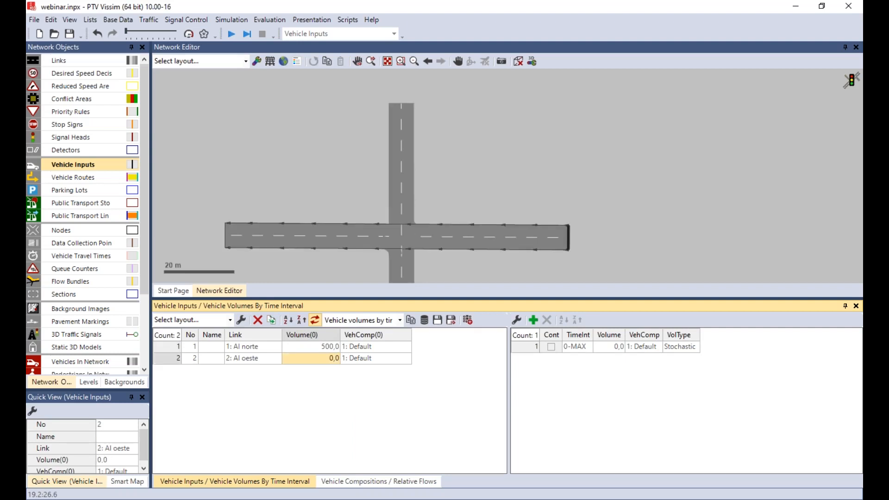
pyautogui.write('250')
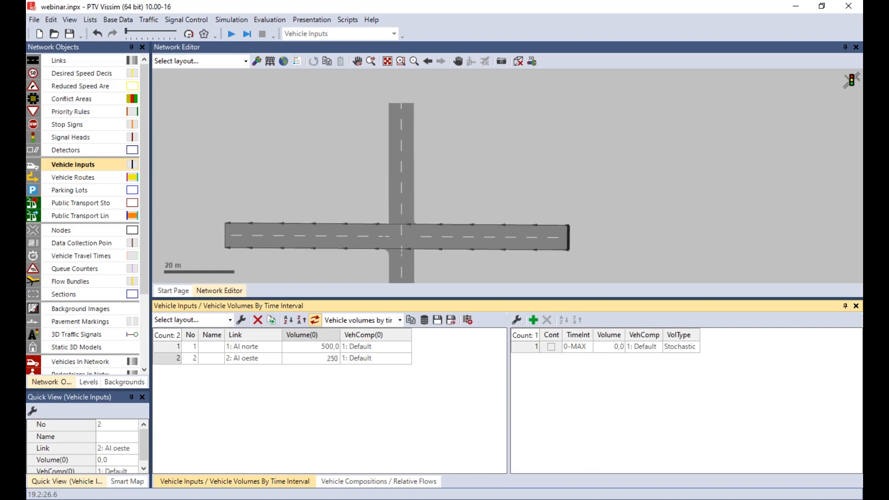
pyautogui.press('Tab')
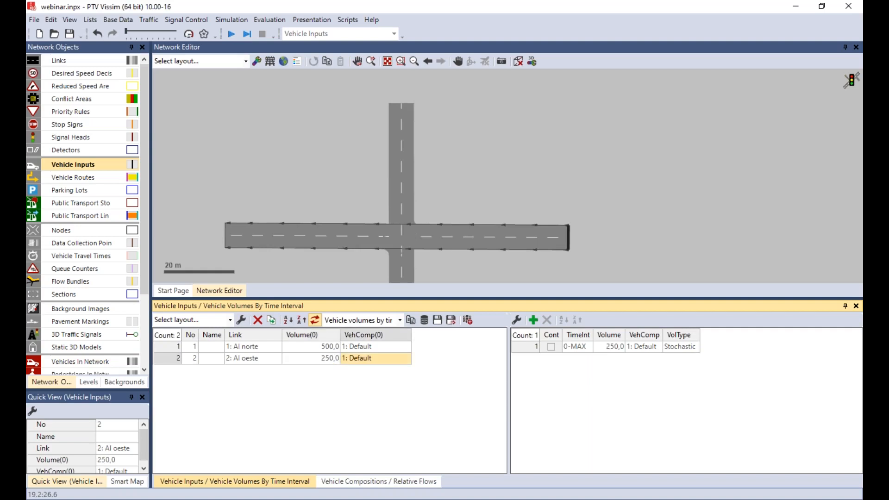
# - Shrink the list area to enlarge the network view, and add a fixed-time signal controller numbered 1
pyautogui.moveTo(493, 299); pyautogui.dragTo(489, 370)
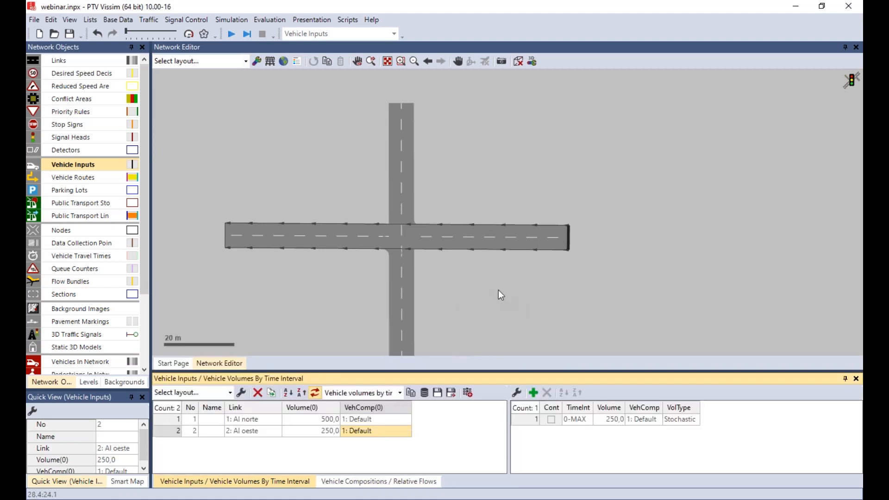
pyautogui.moveTo(447, 283); pyautogui.dragTo(436, 267)
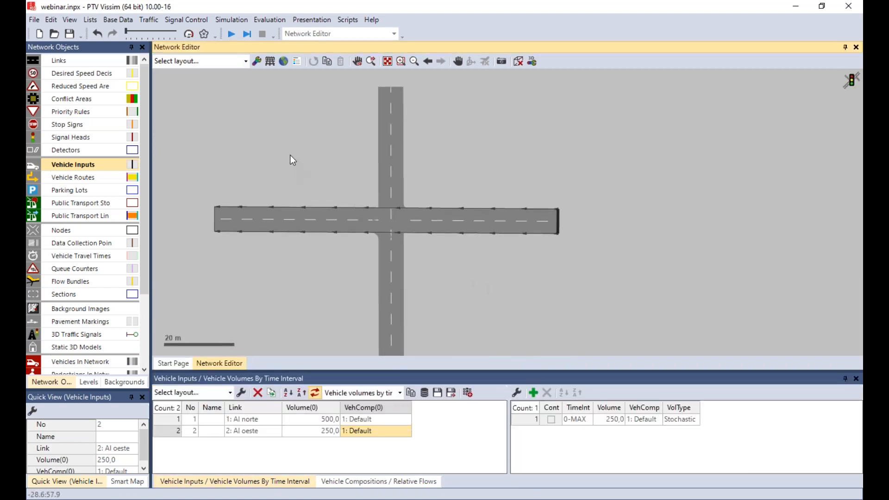
pyautogui.click(179, 22)
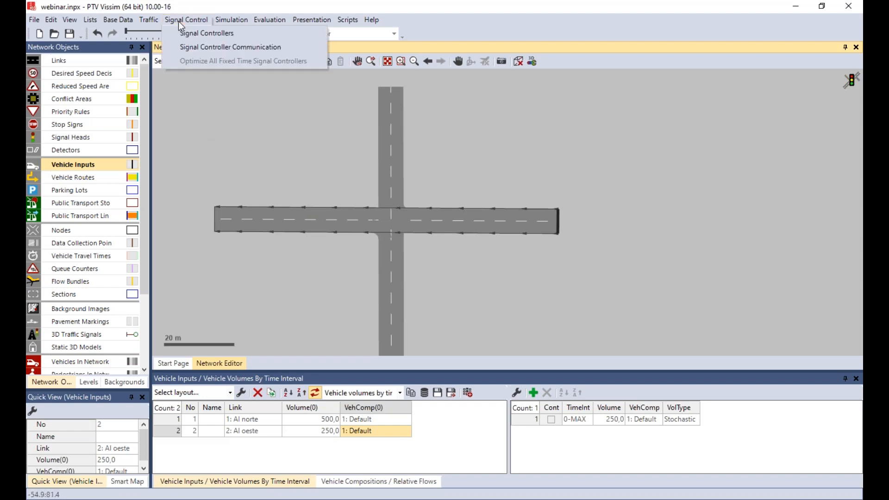
pyautogui.click(208, 33)
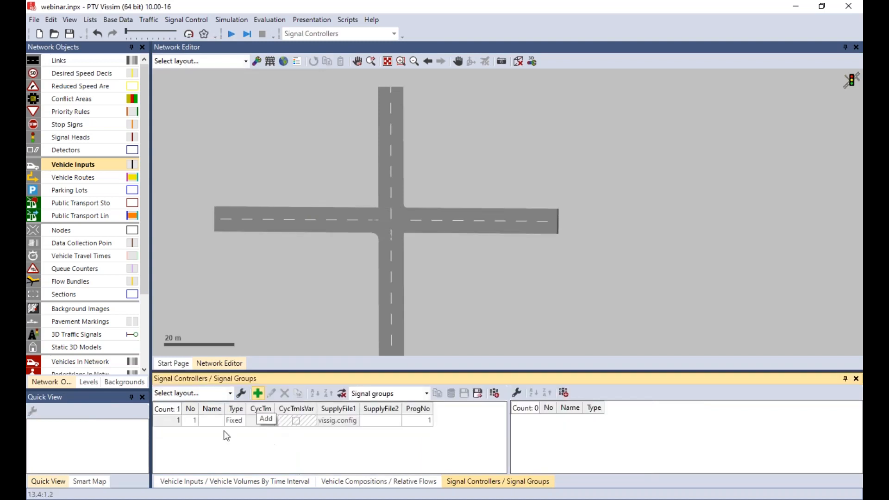
pyautogui.click(258, 394)
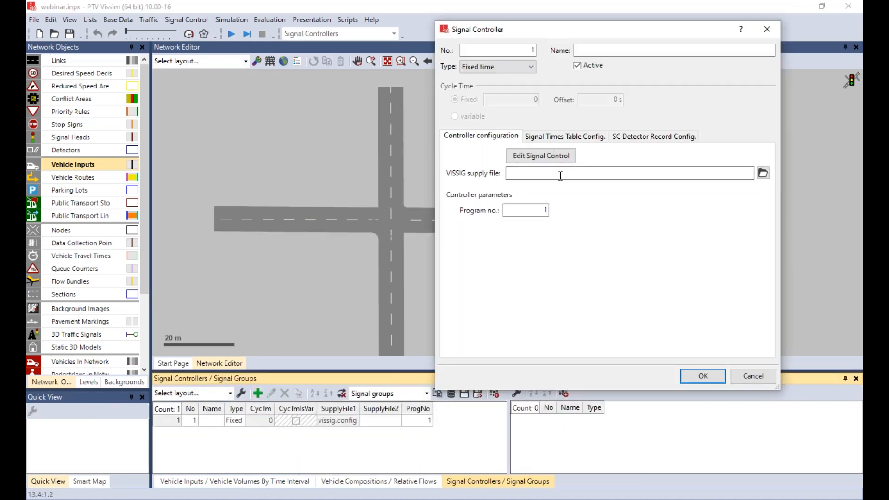
pyautogui.click(392, 169)
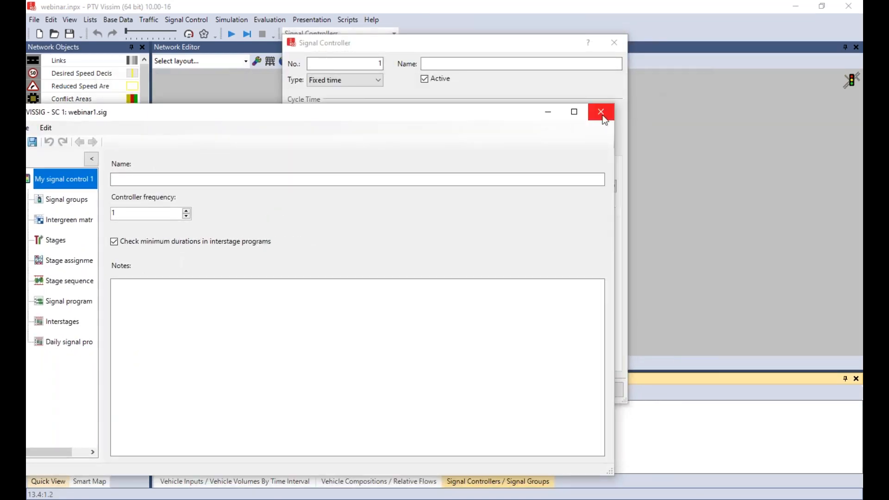
pyautogui.click(601, 113)
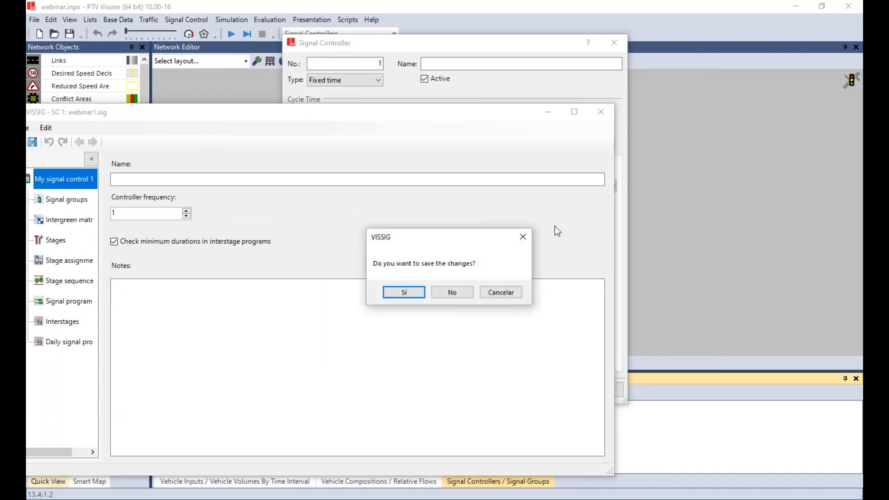
pyautogui.click(526, 237)
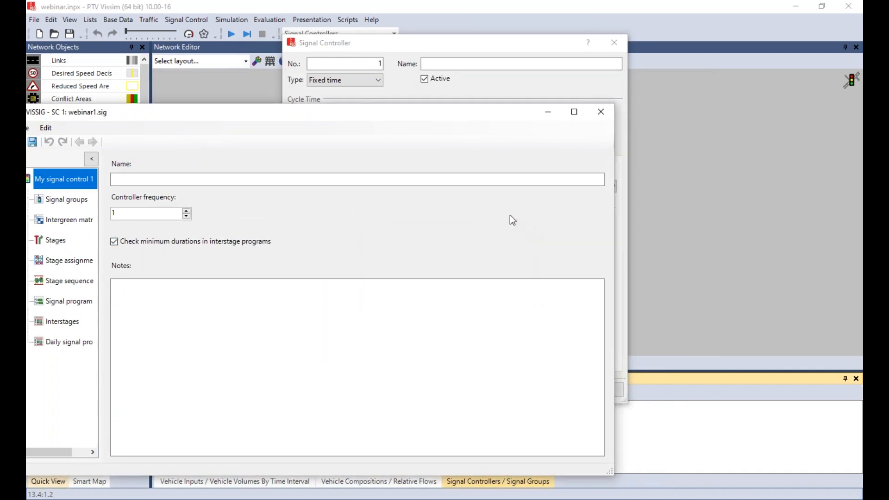
pyautogui.click(601, 113)
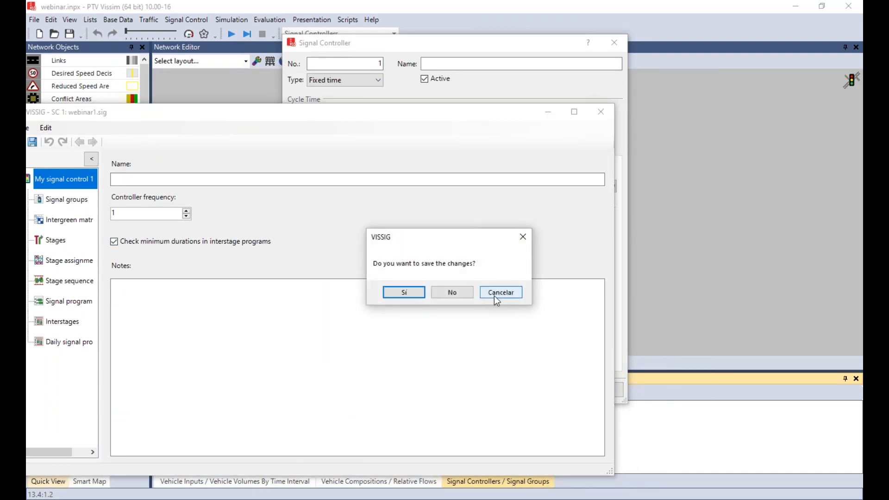
pyautogui.click(492, 293)
pyautogui.click(601, 112)
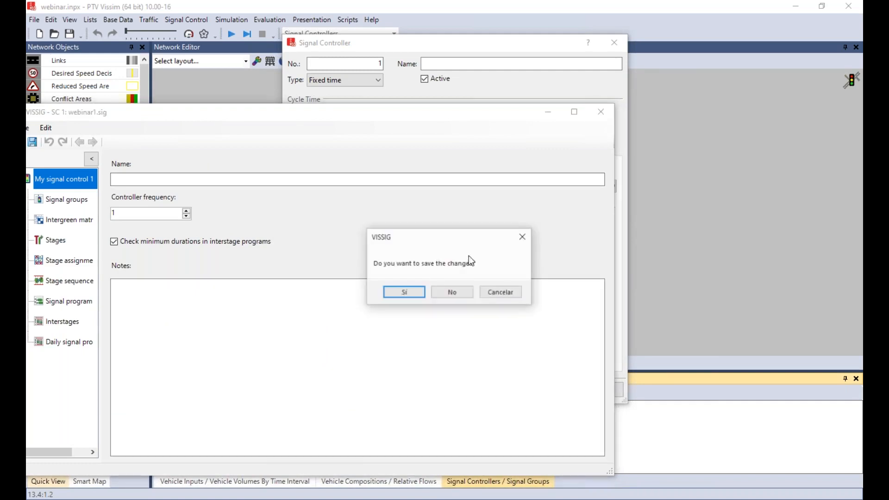
pyautogui.click(443, 295)
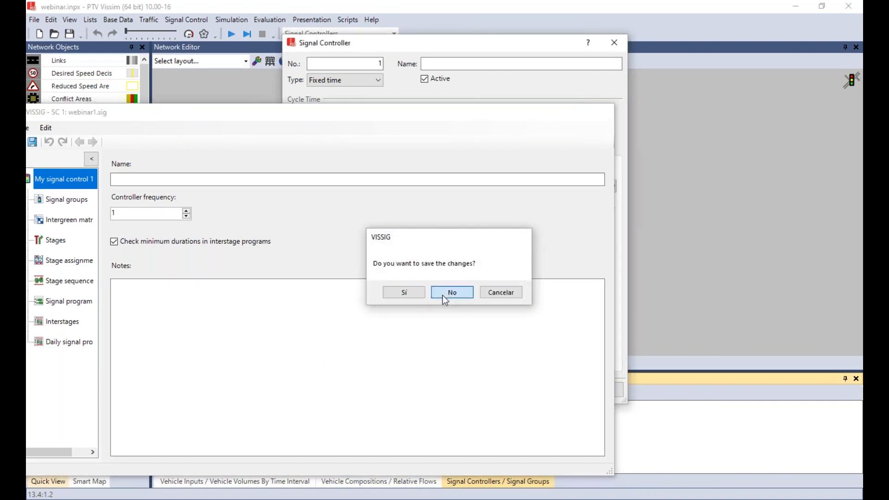
# - Load Contracarril Belgrano Actual6.sig from the Contracarril Av Belgrano folder as the controller's VISSIG supply file
pyautogui.click(610, 186)
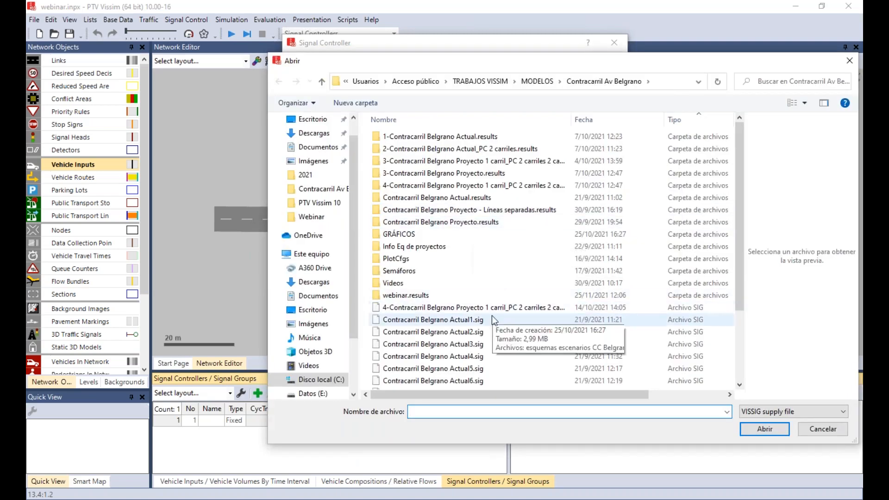
pyautogui.click(470, 384)
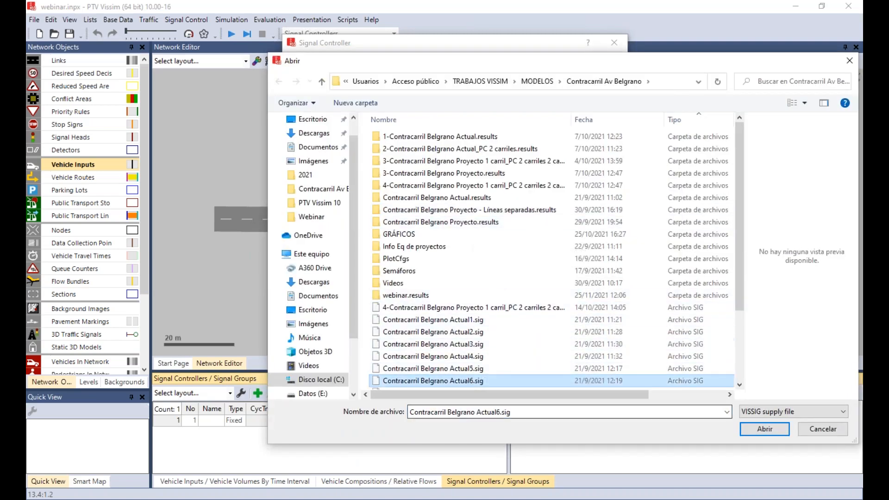
pyautogui.click(752, 434)
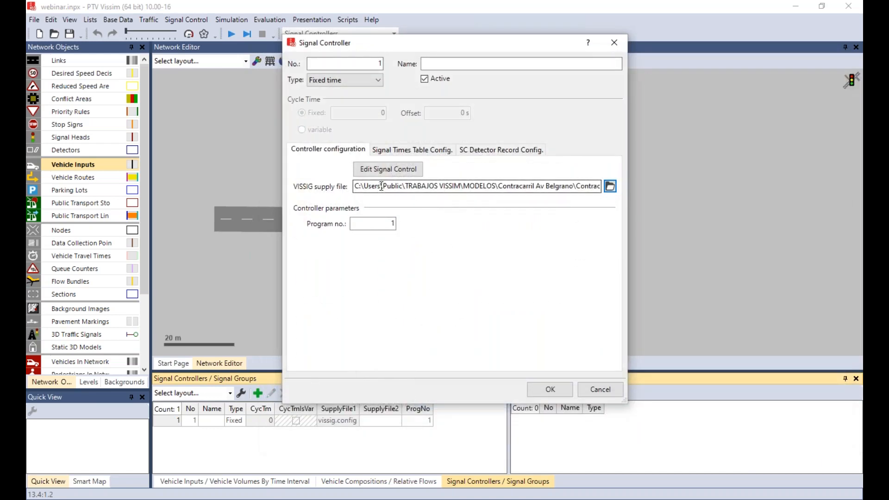
# - Examine the green times of Signal program 1 in the loaded signal control, close its editor and accept the signal controller
pyautogui.click(382, 171)
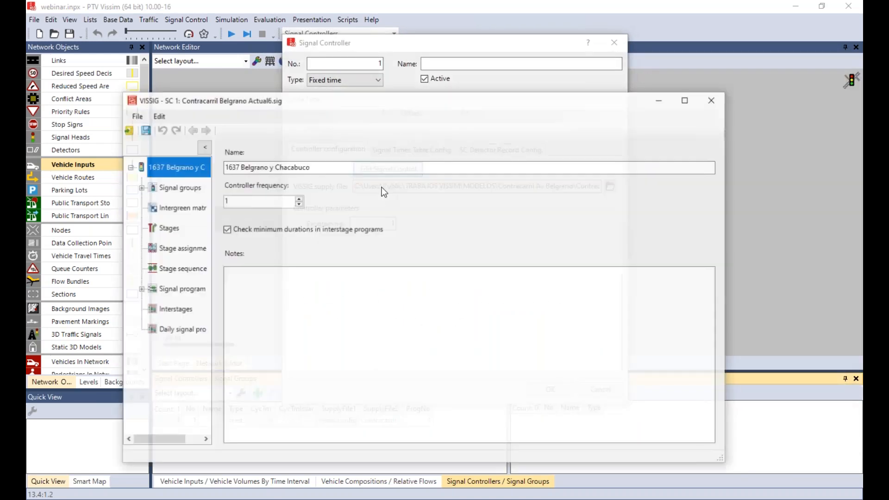
pyautogui.click(192, 286)
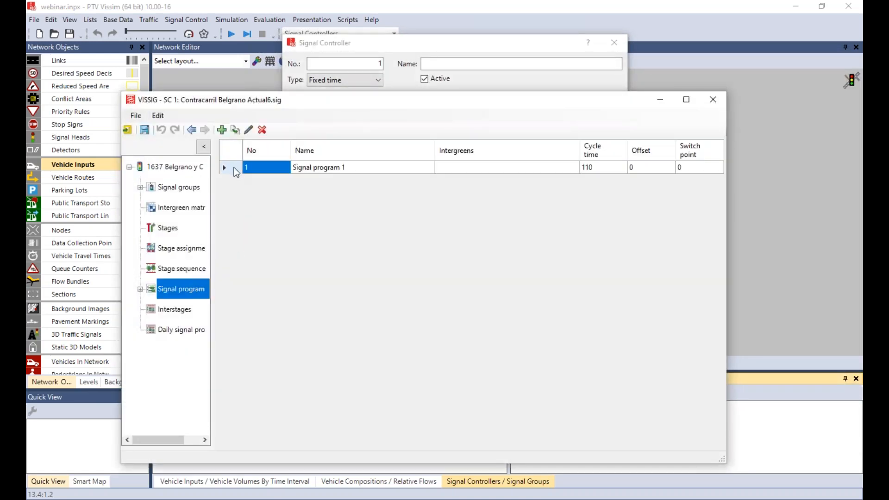
pyautogui.doubleClick(235, 168)
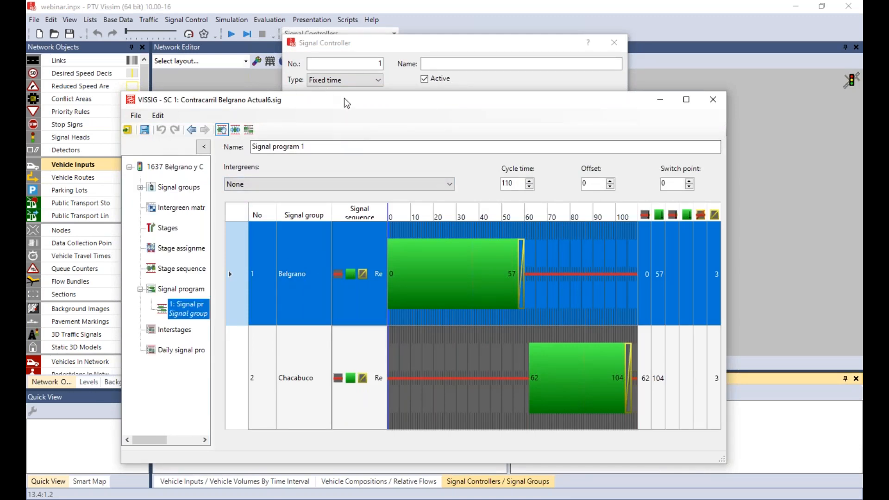
pyautogui.moveTo(353, 106); pyautogui.dragTo(235, 107)
pyautogui.click(594, 100)
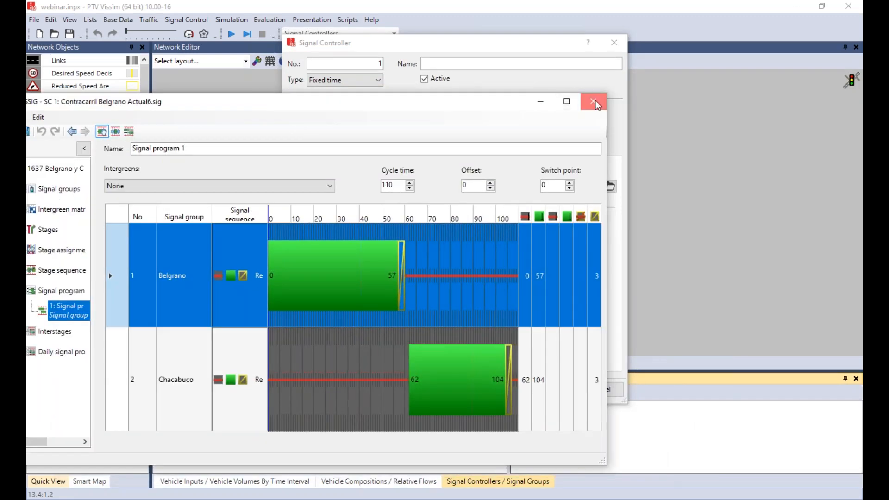
pyautogui.click(556, 392)
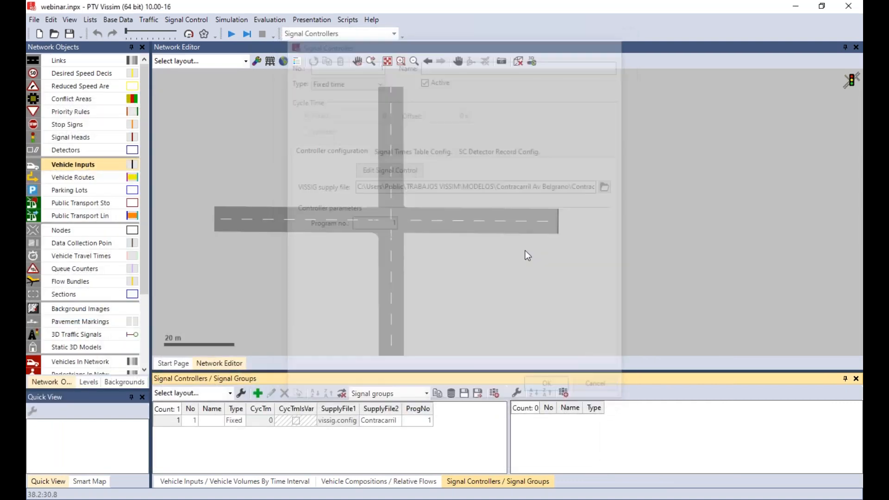
# - Place a signal head on Al oeste lane 1 at about 38.8 m, assigning 1 - 2: Chacabuco as both its main and Or signal group
pyautogui.scroll(1, 418, 252)
pyautogui.click(215, 214)
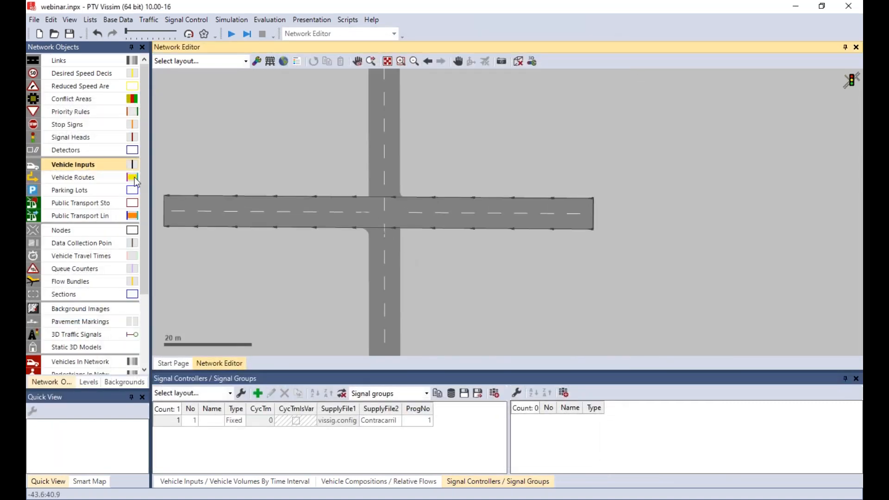
pyautogui.click(93, 141)
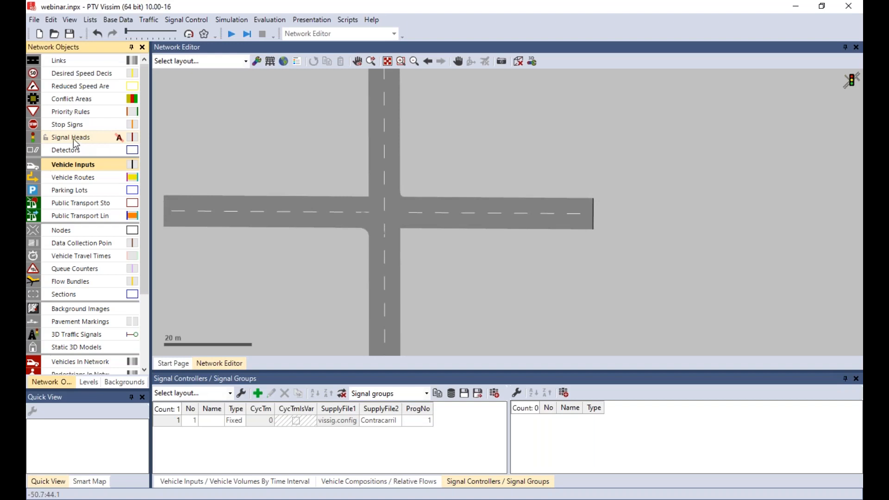
pyautogui.click(74, 138)
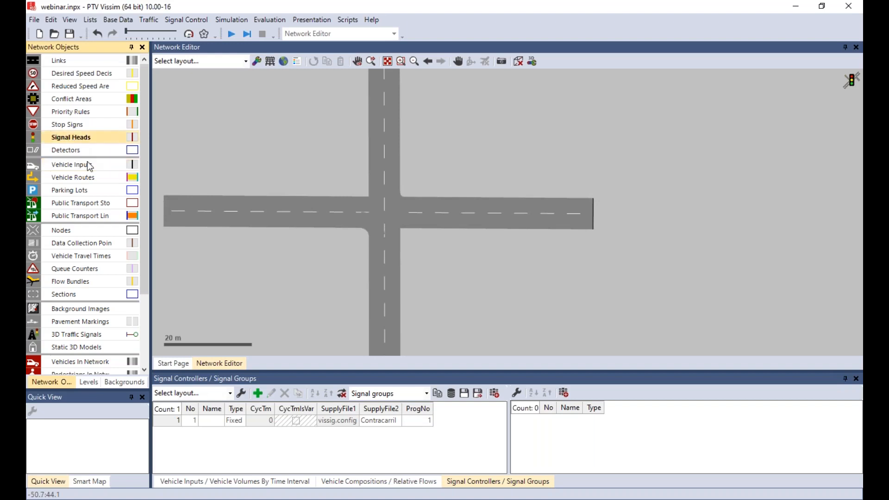
pyautogui.keyDown('ctrl'); pyautogui.rightClick(423, 201); pyautogui.keyUp('ctrl')
pyautogui.click(333, 128)
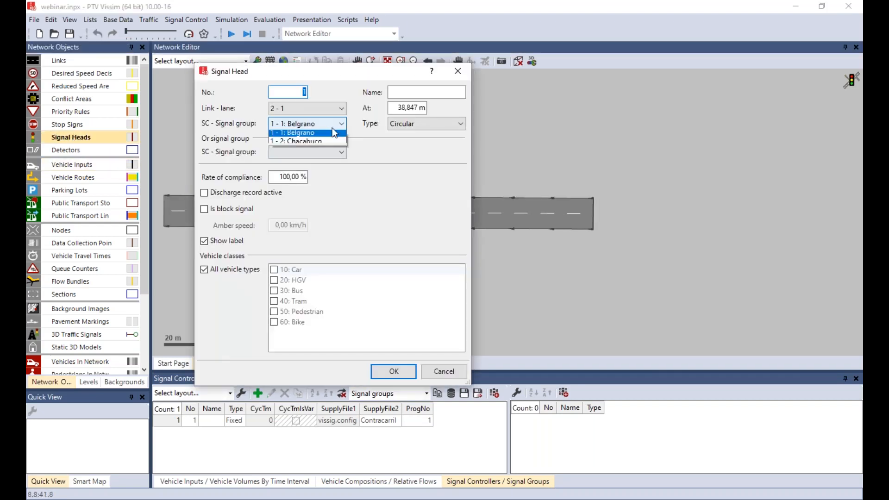
pyautogui.click(333, 148)
pyautogui.click(333, 153)
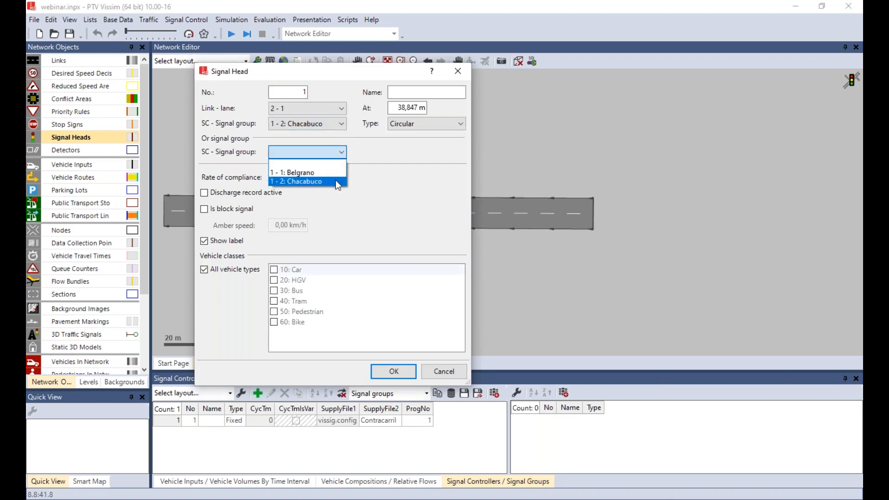
pyautogui.click(336, 180)
pyautogui.click(397, 371)
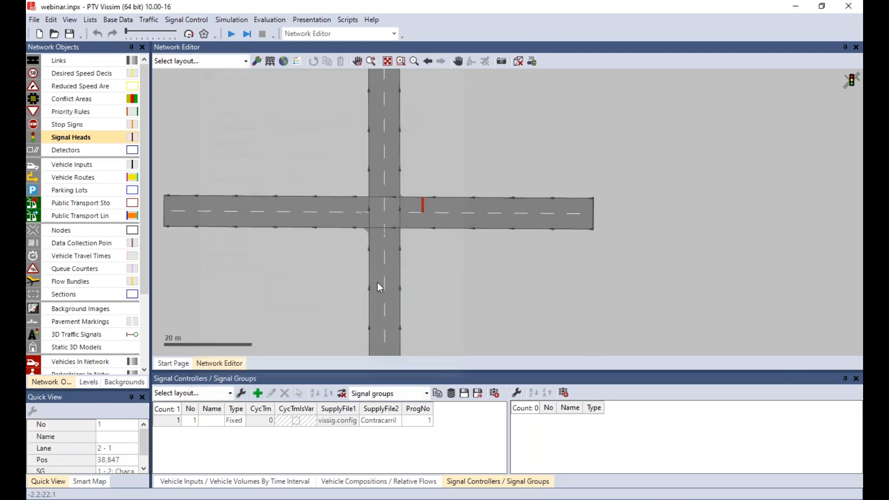
# - Place a signal head on Al norte lane 2 at about 37 m, with 1 - 1: Belgrano for both groups, and copy both approaches' heads to their adjacent lanes
pyautogui.keyDown('ctrl'); pyautogui.rightClick(377, 246); pyautogui.keyUp('ctrl')
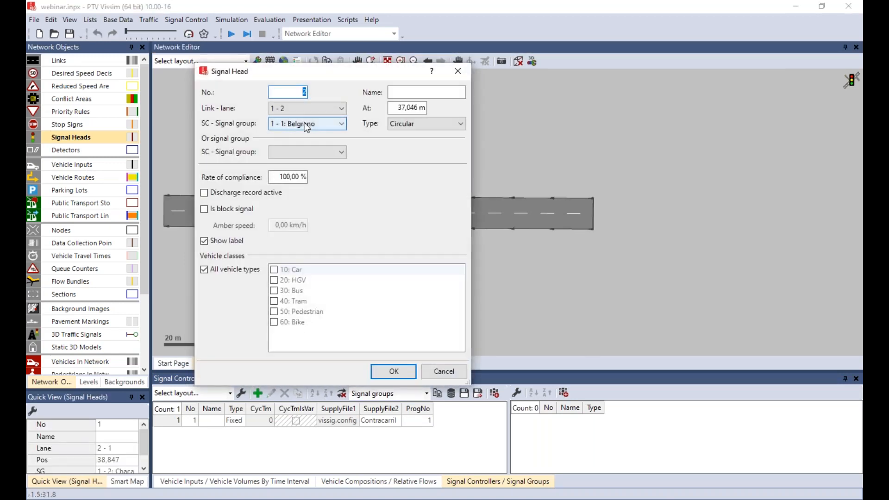
pyautogui.click(310, 152)
pyautogui.click(314, 178)
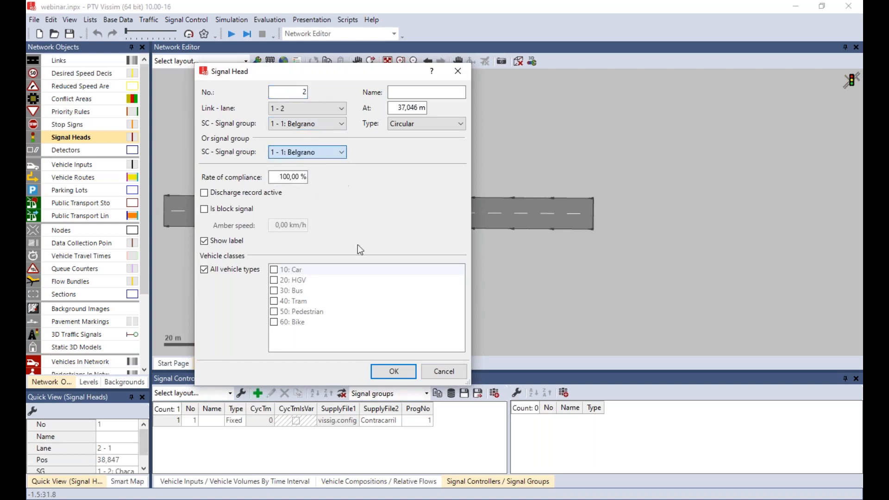
pyautogui.click(394, 371)
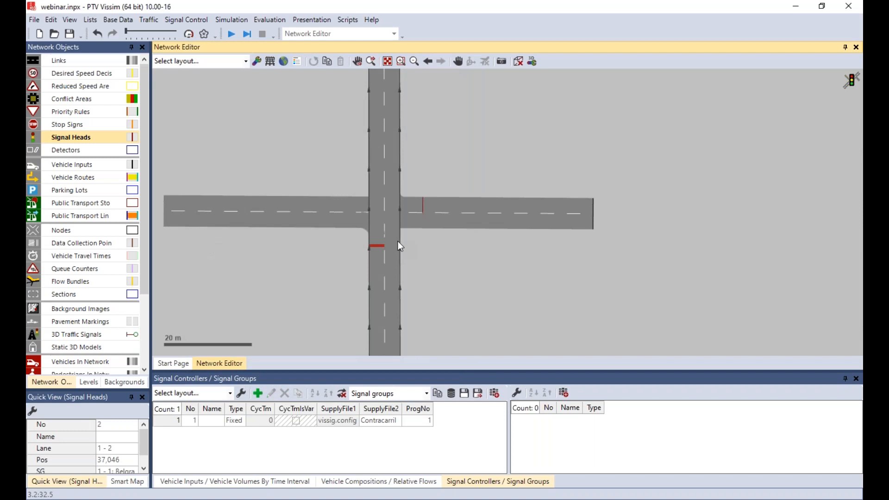
pyautogui.click(422, 209)
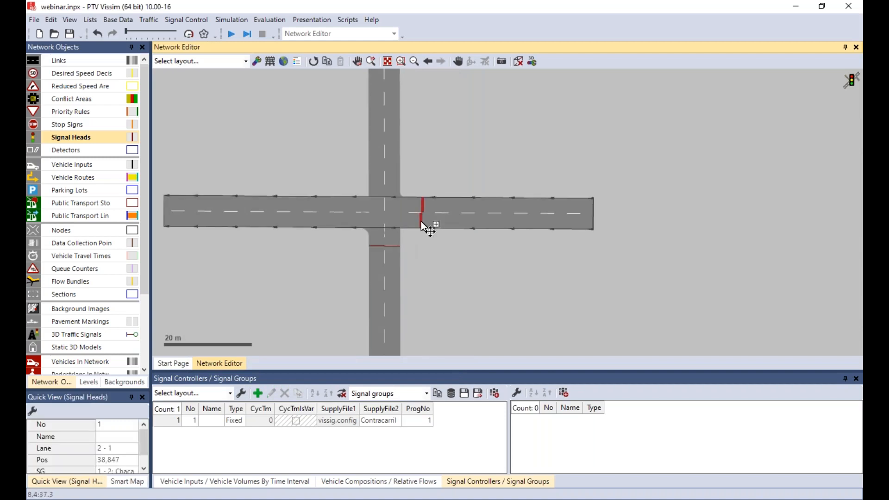
pyautogui.click(423, 220)
# - Lengthen the Al norte link by moving its northern end about 13 m farther north
pyautogui.scroll(-3, 436, 250)
pyautogui.click(406, 161)
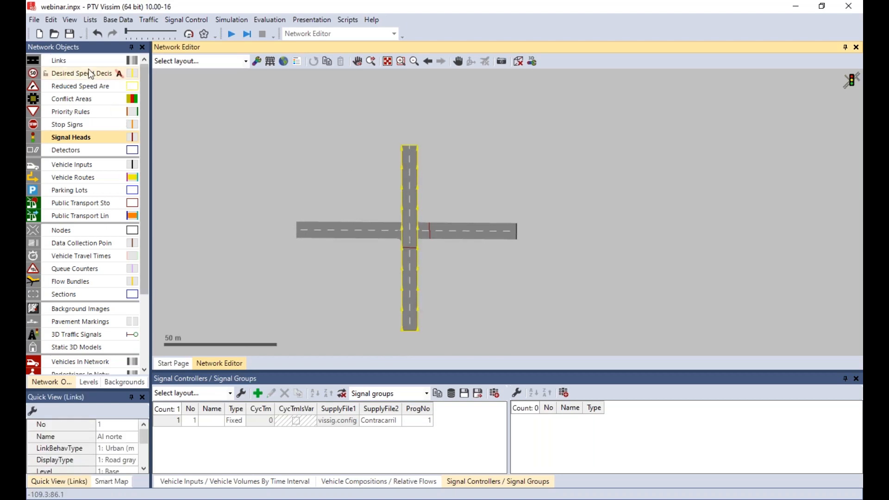
pyautogui.click(79, 60)
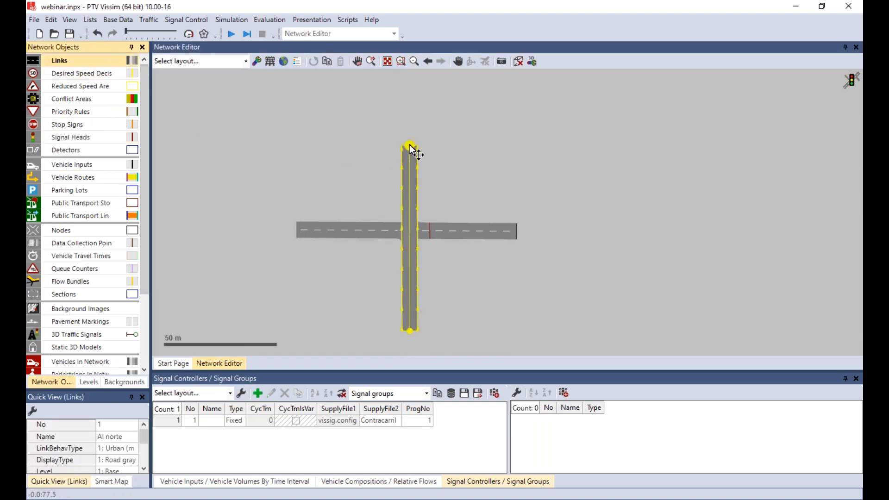
pyautogui.moveTo(410, 148); pyautogui.dragTo(409, 118)
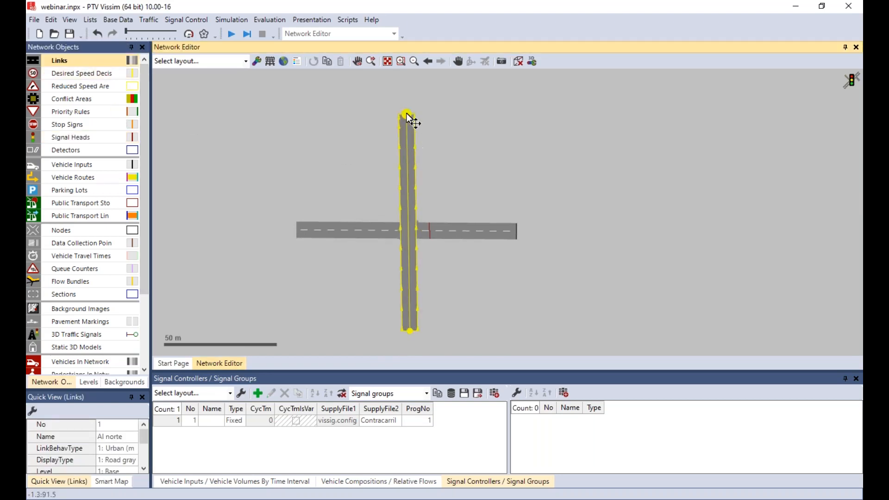
pyautogui.click(466, 293)
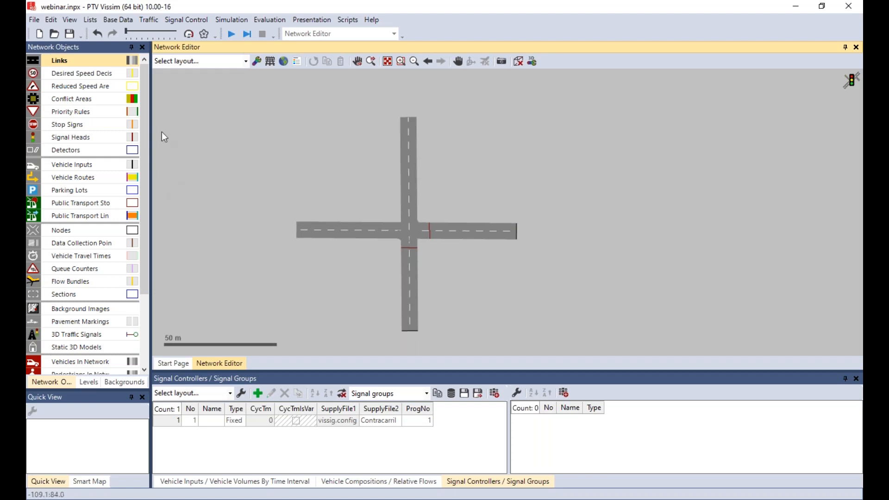
# - Draw a roughly rectangular node around the intersection, enclosing all signal heads, and name it 1
pyautogui.click(71, 230)
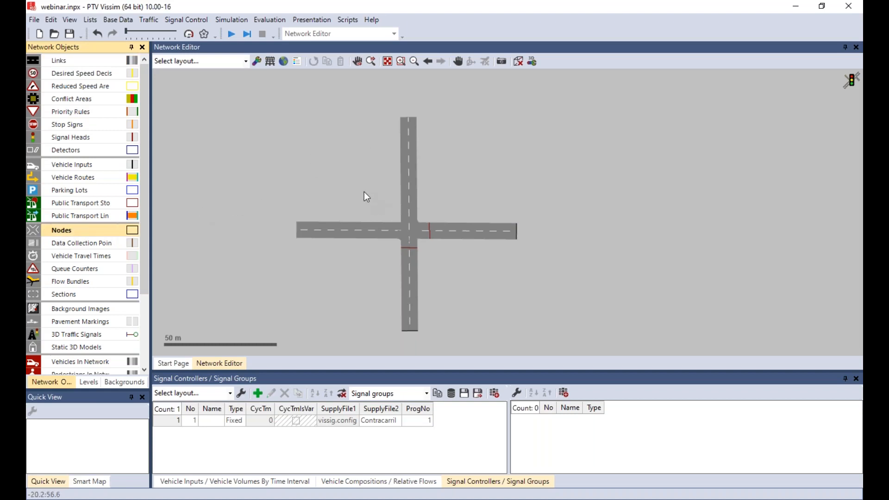
pyautogui.rightClick(365, 178)
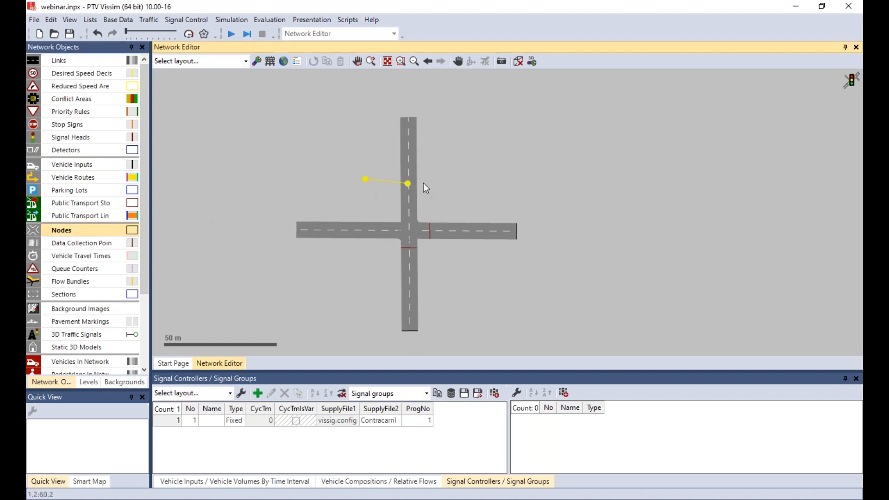
pyautogui.click(451, 178)
pyautogui.click(452, 279)
pyautogui.click(367, 279)
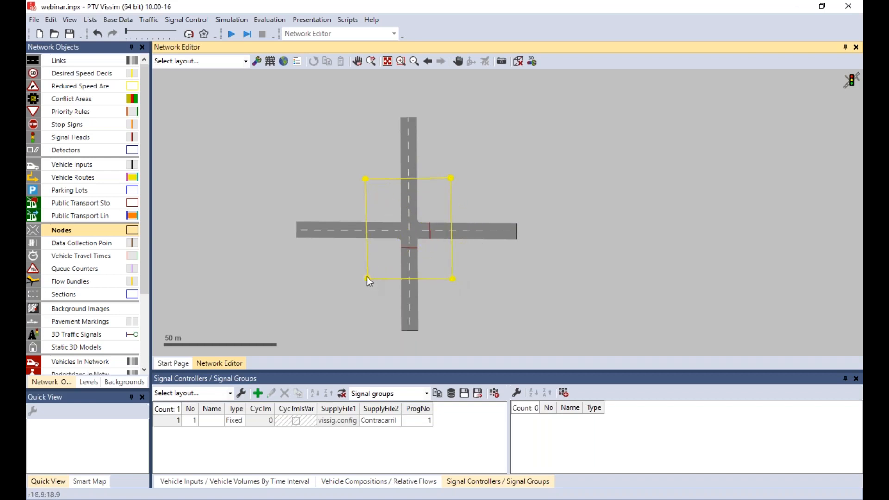
pyautogui.doubleClick(365, 253)
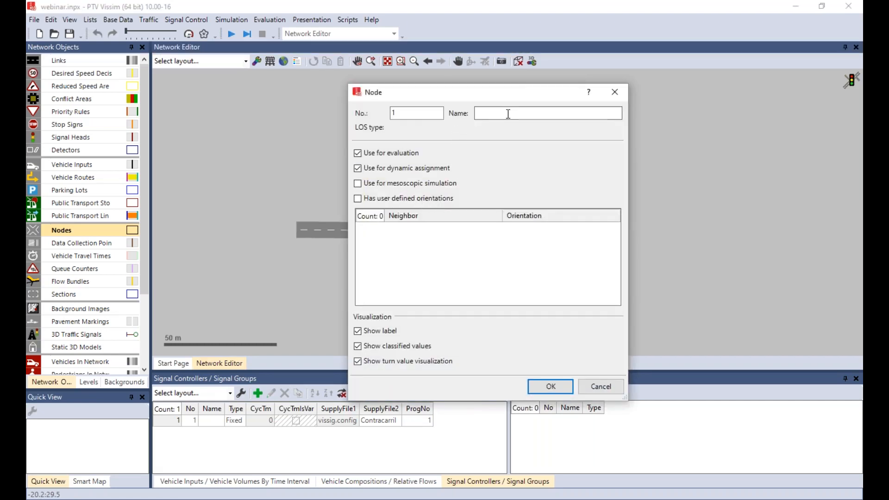
pyautogui.click(510, 114)
pyautogui.write('1')
pyautogui.click(551, 385)
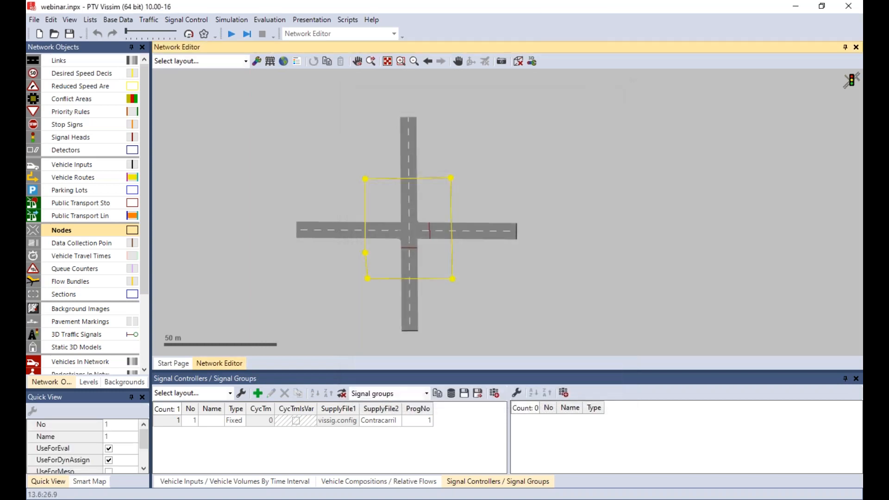
pyautogui.rightClick(366, 240)
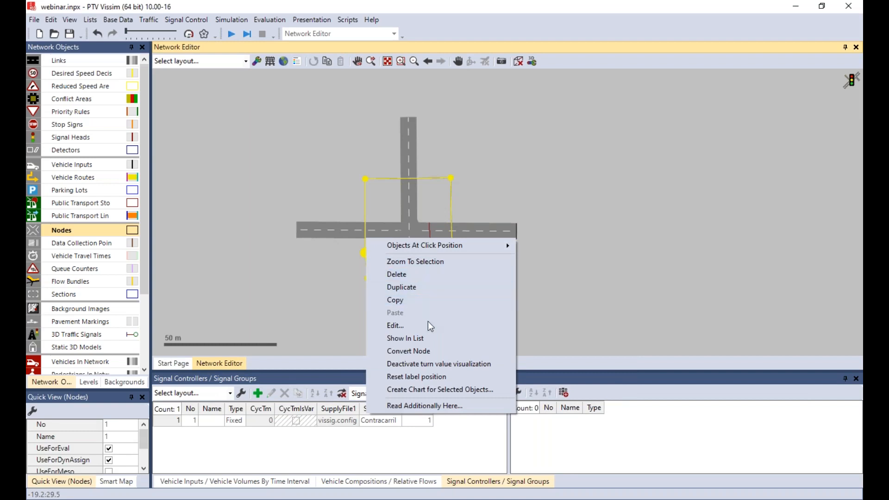
pyautogui.click(564, 318)
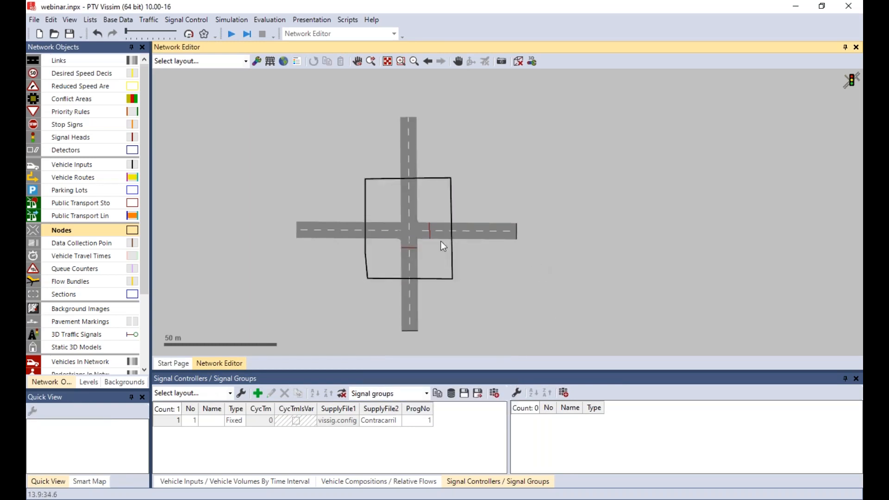
pyautogui.moveTo(487, 372); pyautogui.dragTo(487, 364)
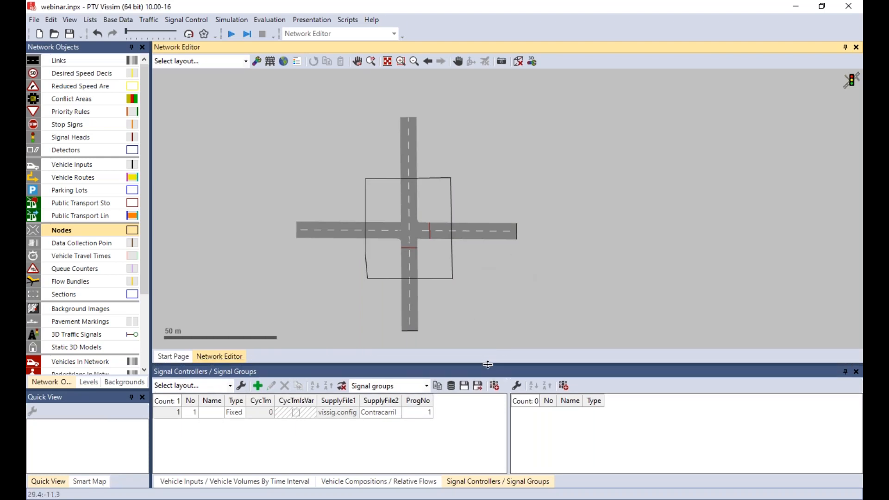
# - Open the evaluation configuration and keep result attributes of the current (multi-)run only
pyautogui.click(272, 20)
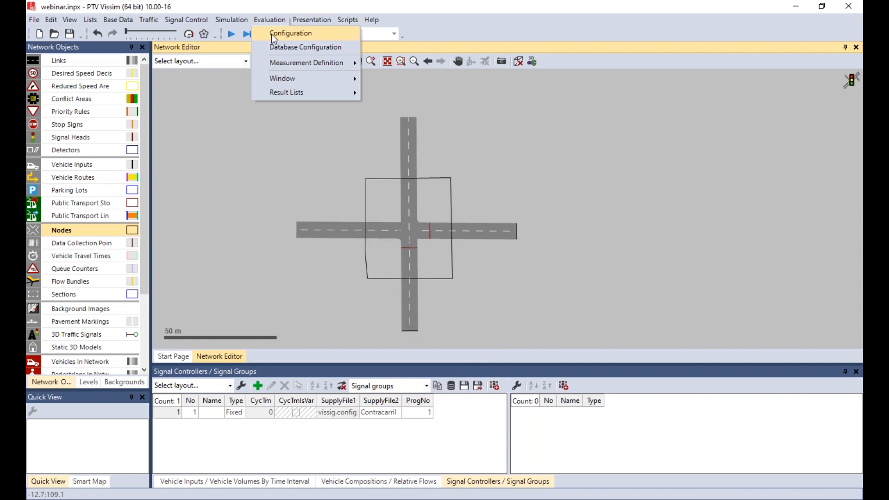
pyautogui.click(272, 34)
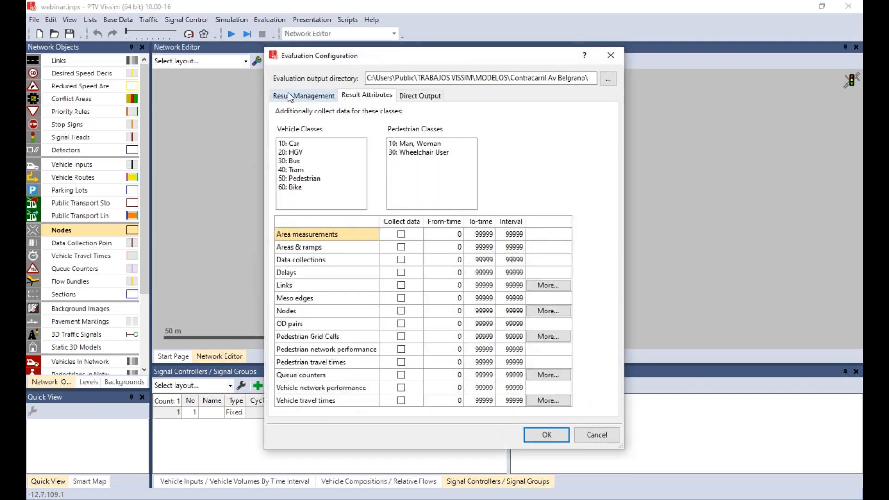
pyautogui.click(291, 95)
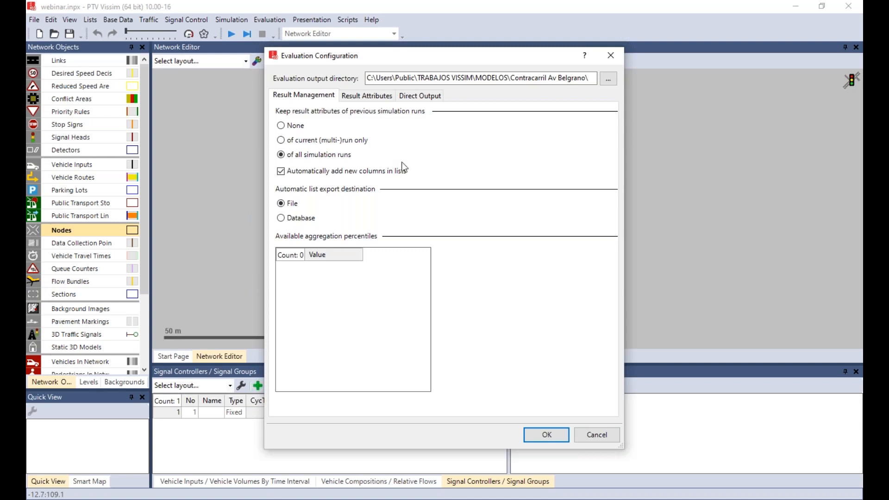
pyautogui.click(281, 141)
# - Additionally collect result attributes for vehicle classes 10: Car and 20: HGV, and enable data collection for Nodes
pyautogui.click(367, 96)
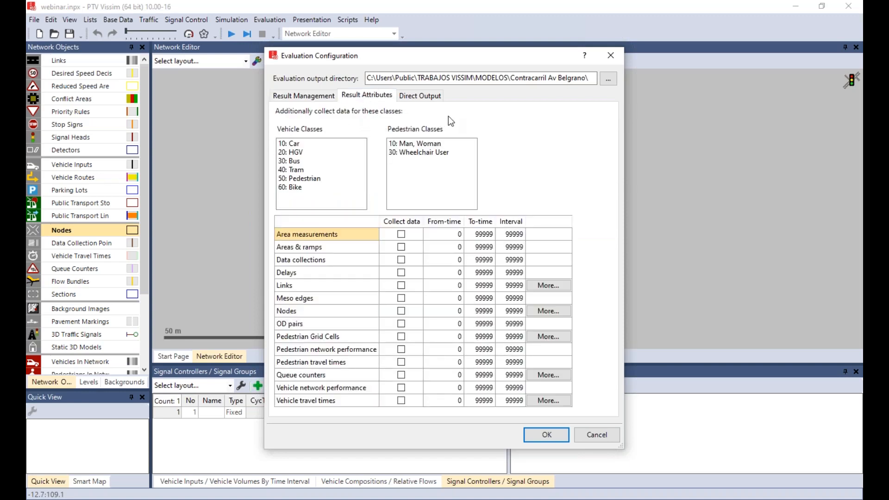
pyautogui.click(311, 142)
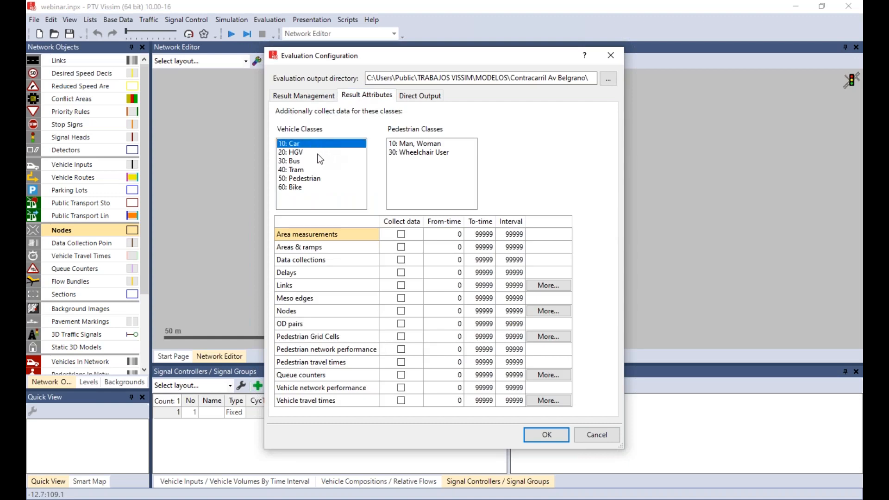
pyautogui.keyDown('ctrl'); pyautogui.click(318, 153); pyautogui.keyUp('ctrl')
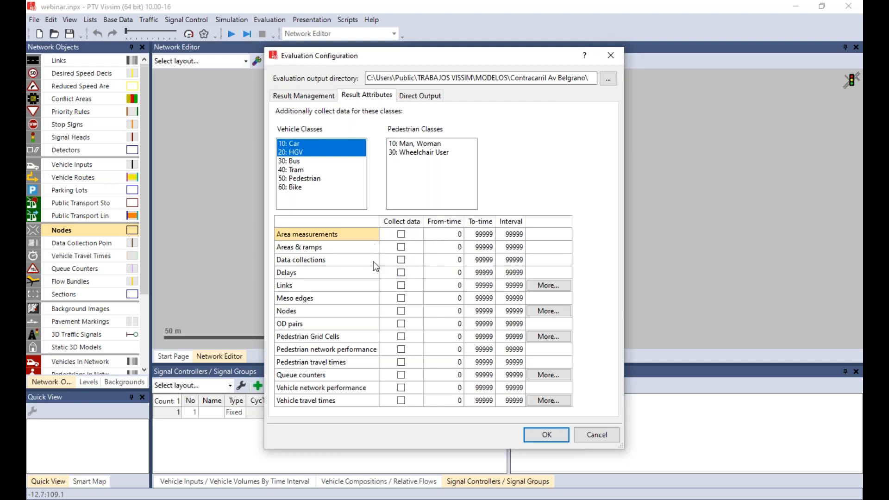
pyautogui.click(402, 311)
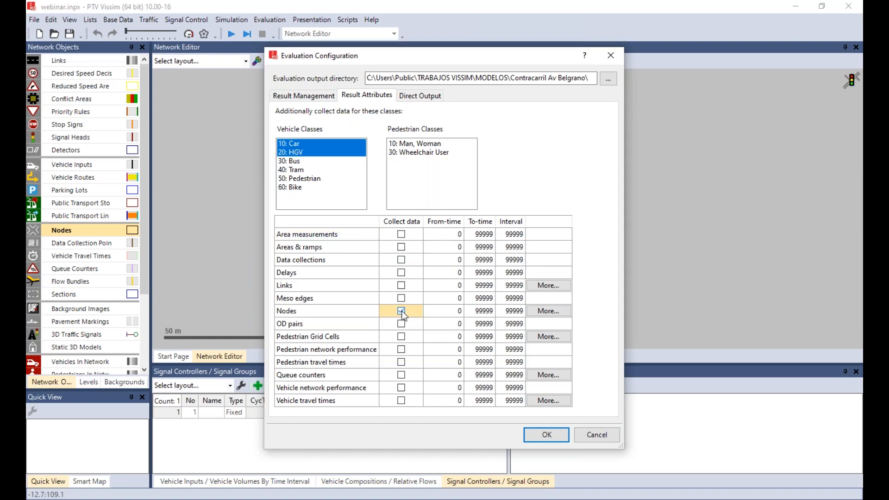
# - Set the Nodes evaluation's To-time and Interval to 3600 each, and accept the evaluation configuration
pyautogui.click(484, 312)
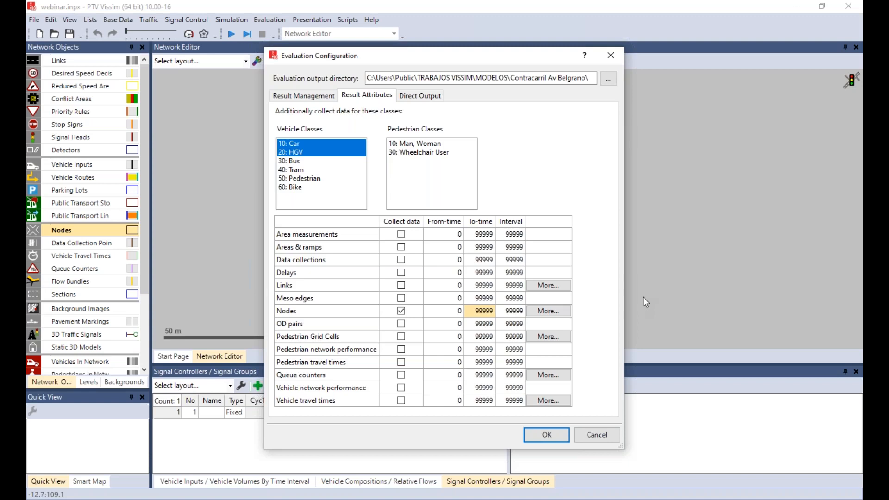
pyautogui.write('3600')
pyautogui.press('Tab')
pyautogui.write('3600')
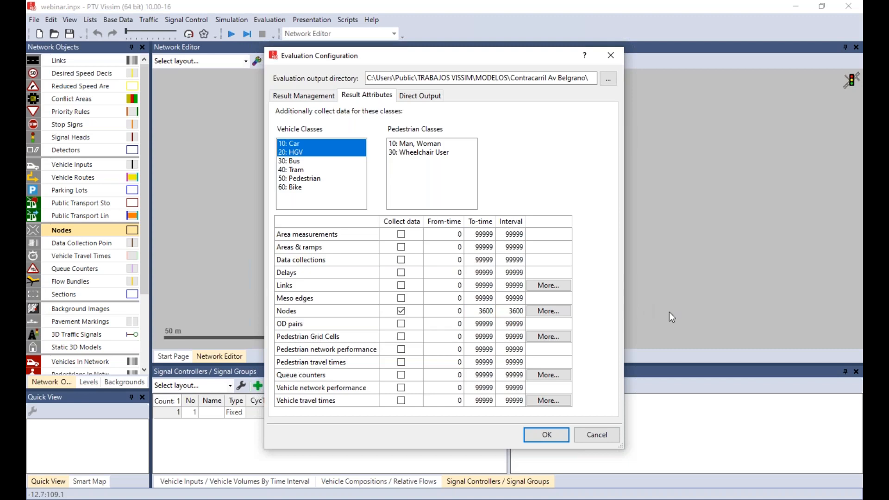
pyautogui.click(442, 313)
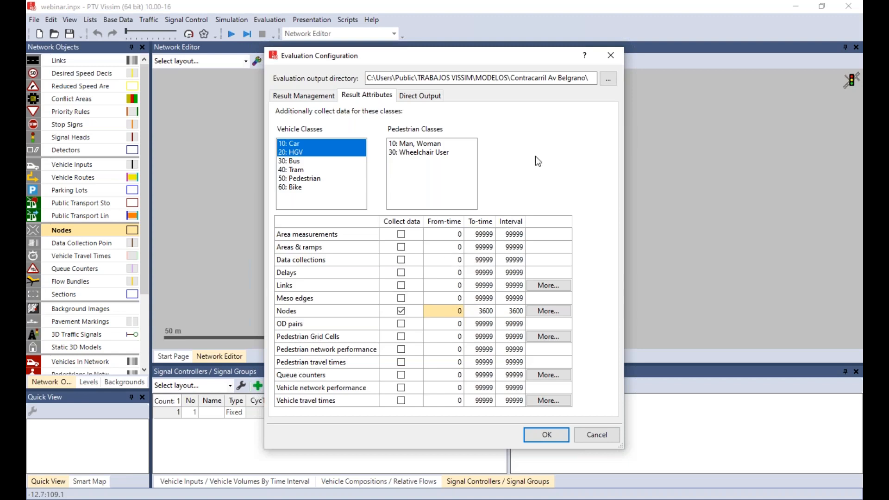
pyautogui.click(552, 436)
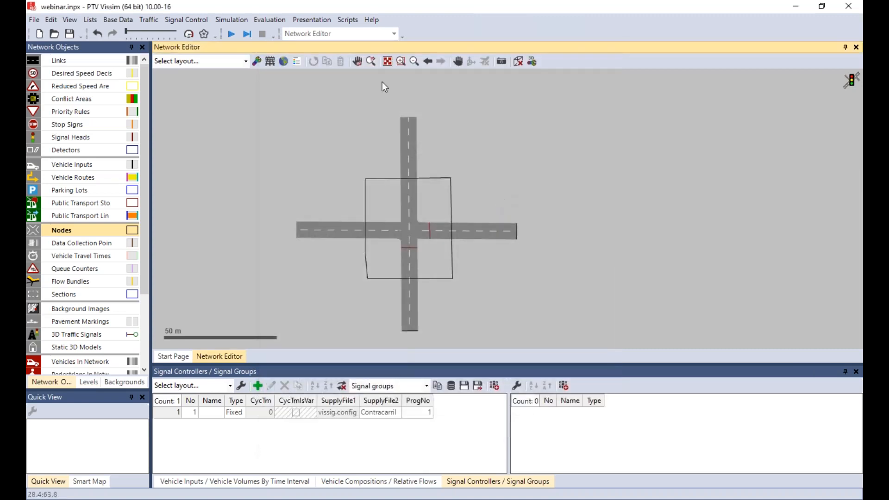
# - Display the Node Results list and enlarge its area to take up more of the window
pyautogui.click(269, 20)
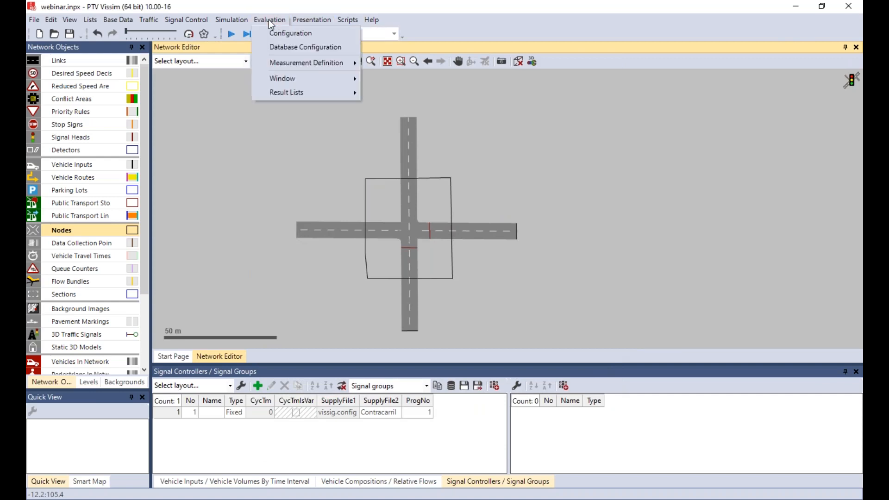
pyautogui.moveTo(287, 92)
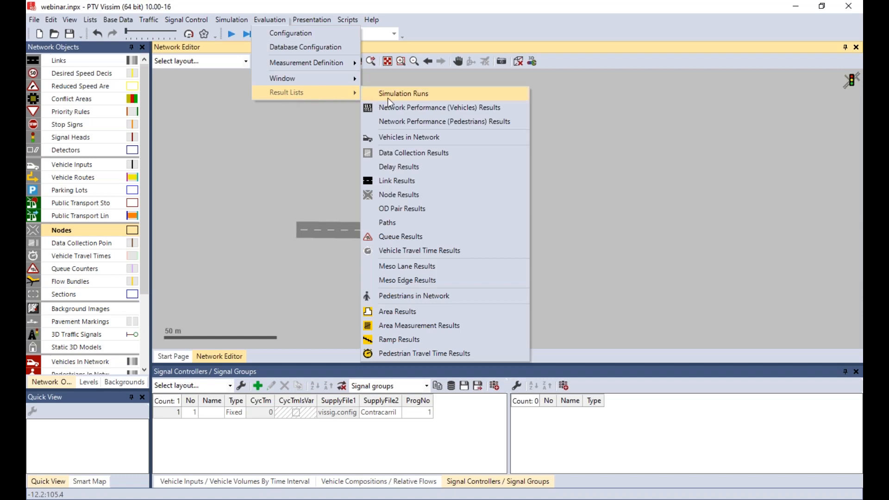
pyautogui.click(421, 196)
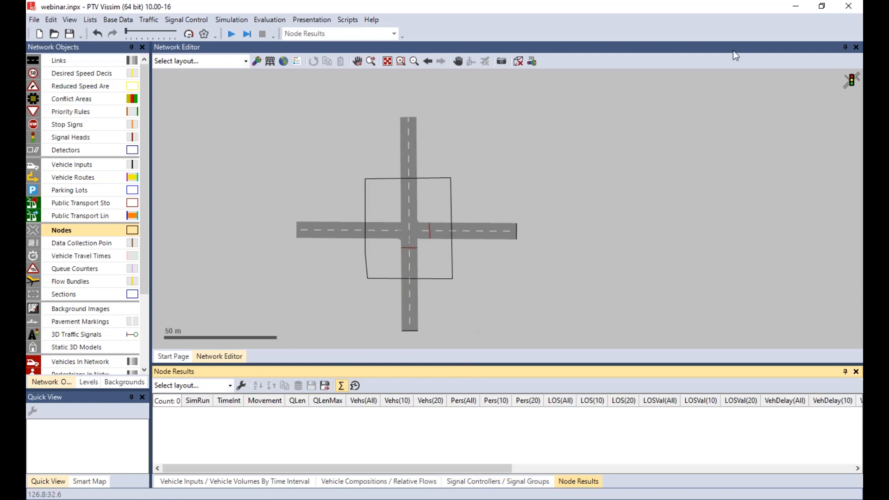
pyautogui.click(744, 21)
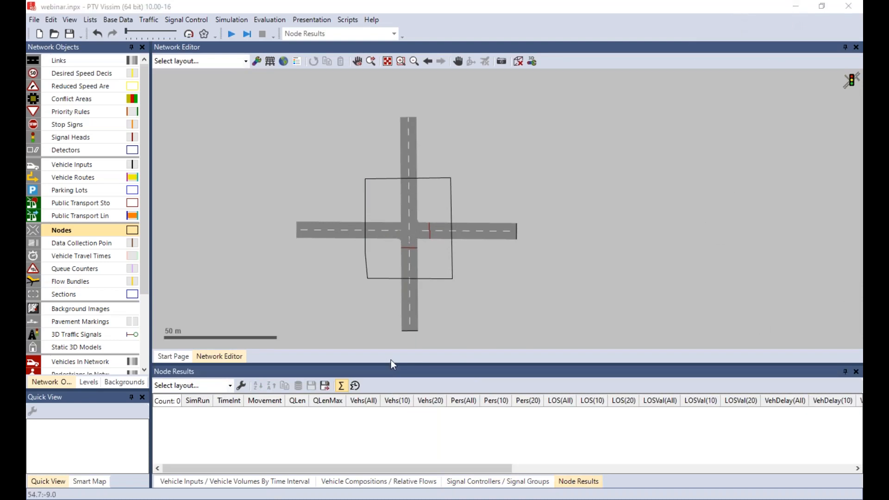
pyautogui.moveTo(410, 365); pyautogui.dragTo(399, 260)
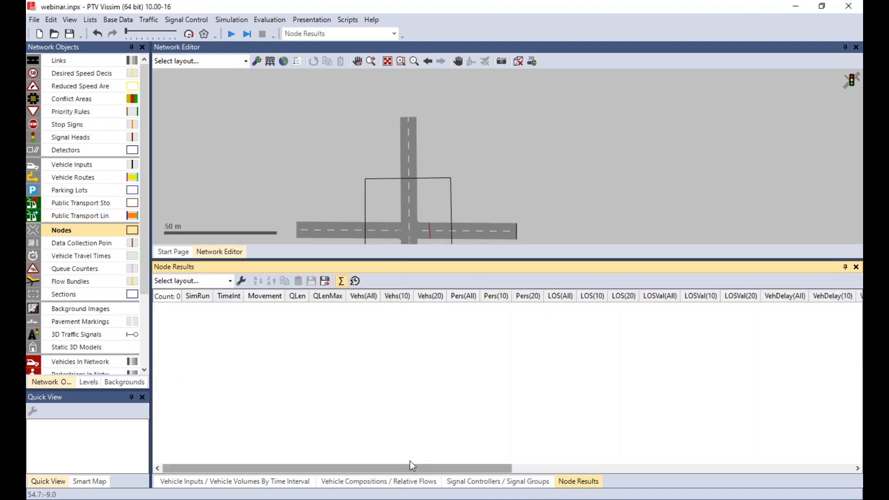
pyautogui.moveTo(418, 466)
pyautogui.mouseDown()
pyautogui.moveTo(571, 469)
pyautogui.moveTo(755, 457)
pyautogui.moveTo(426, 465)
pyautogui.moveTo(668, 450)
pyautogui.moveTo(409, 463)
pyautogui.mouseUp()
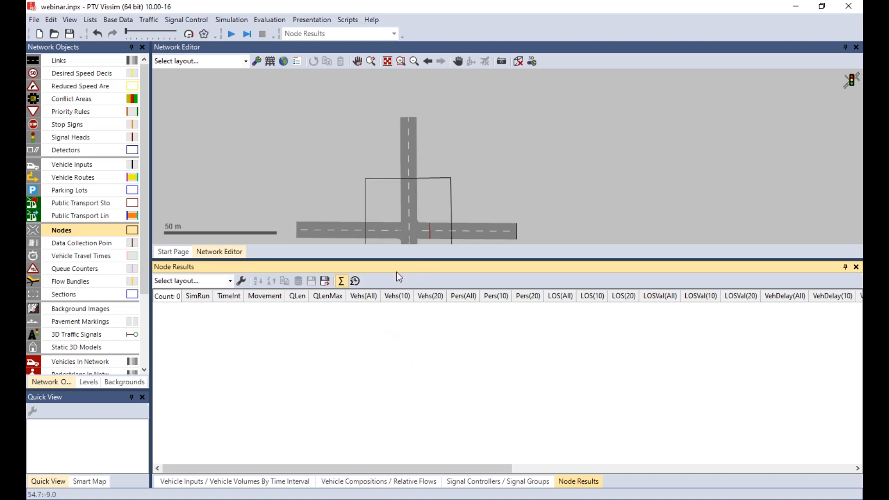
# - Remove all attributes from Persons (All) to the end of the Node Results attribute selection, keeping those up to Vehicles (20)
pyautogui.click(241, 281)
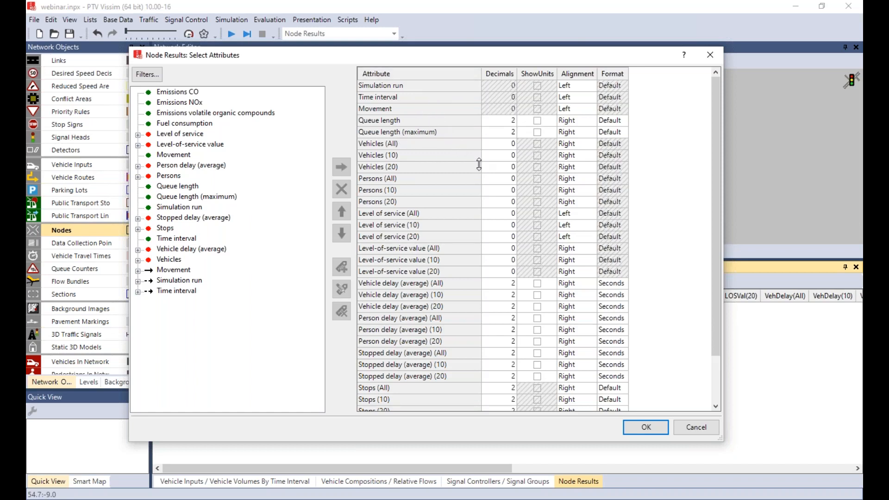
pyautogui.click(419, 177)
pyautogui.scroll(-2, 474, 296)
pyautogui.keyDown('shift'); pyautogui.click(426, 399); pyautogui.keyUp('shift')
pyautogui.click(339, 192)
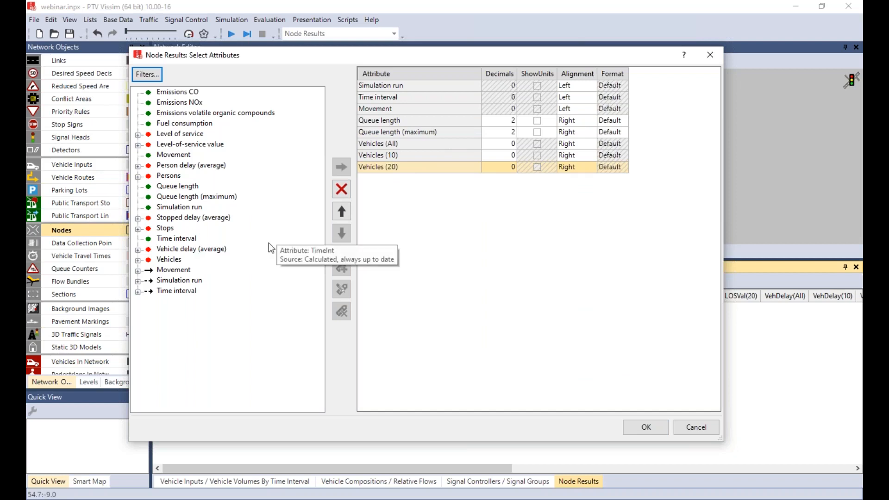
# - Add the movement's From-link and To-link attributes to the Node Results list and accept the attribute selection
pyautogui.click(137, 271)
pyautogui.scroll(-4, 220, 251)
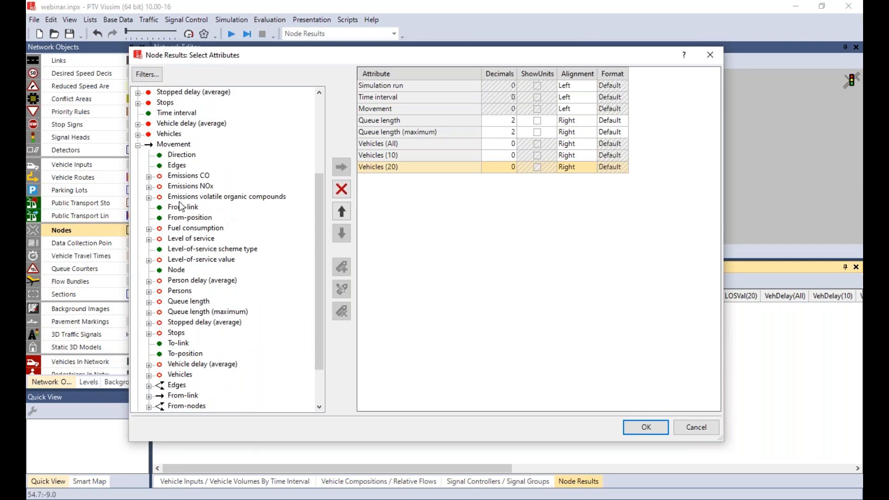
pyautogui.click(179, 208)
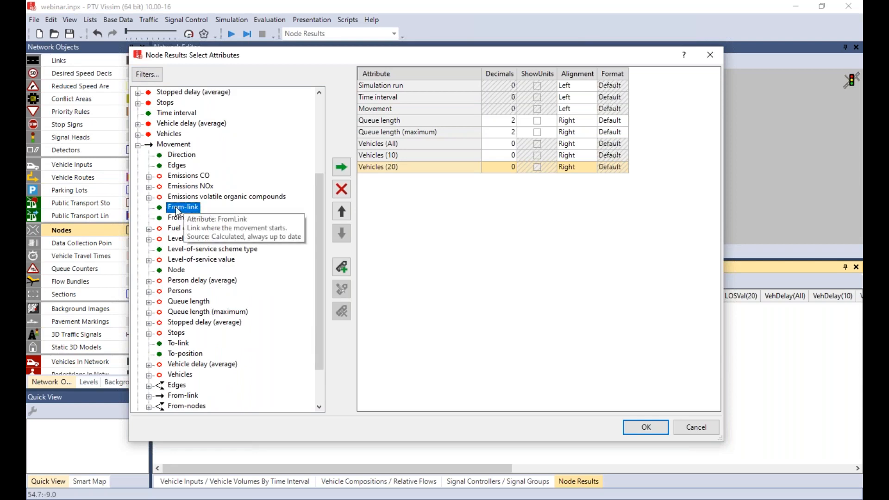
pyautogui.click(341, 168)
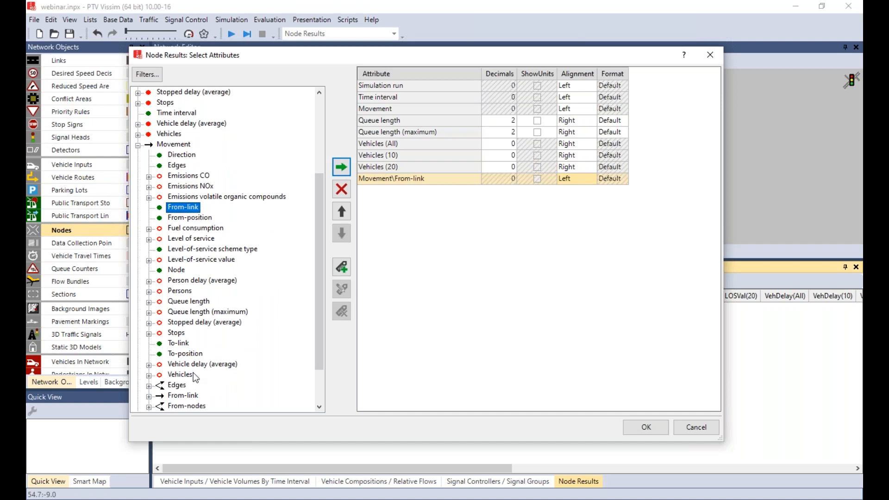
pyautogui.click(178, 342)
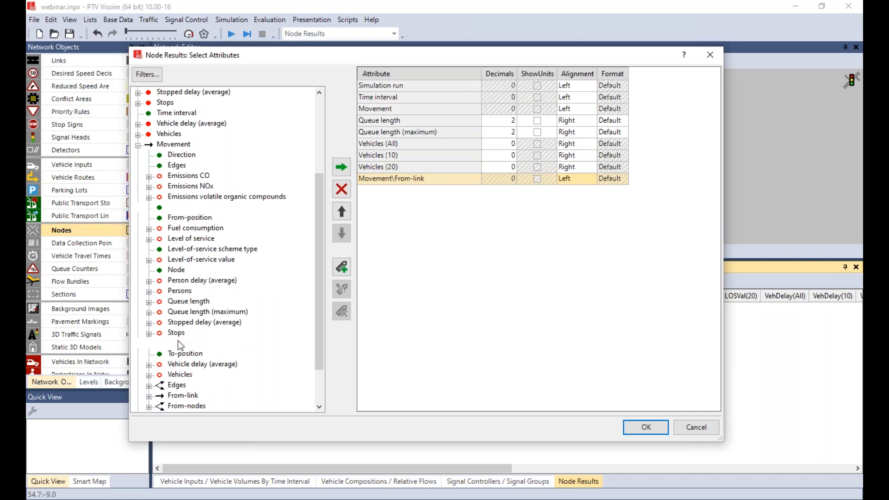
pyautogui.click(341, 167)
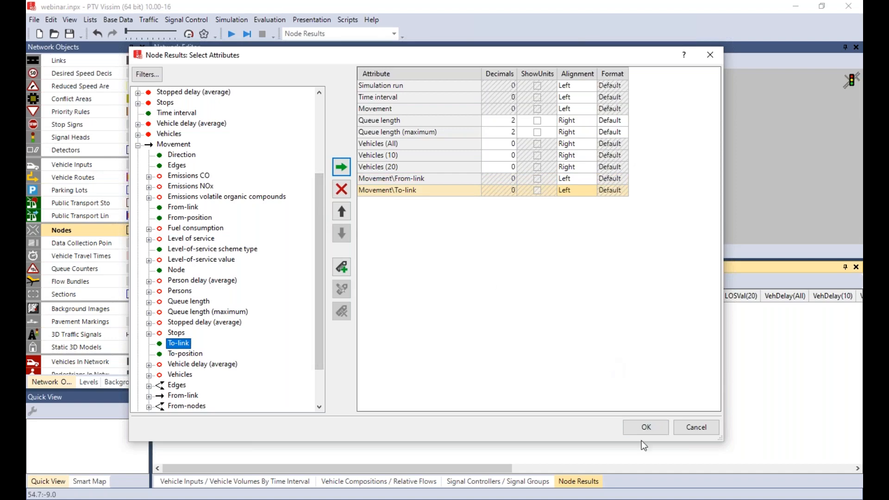
pyautogui.click(645, 427)
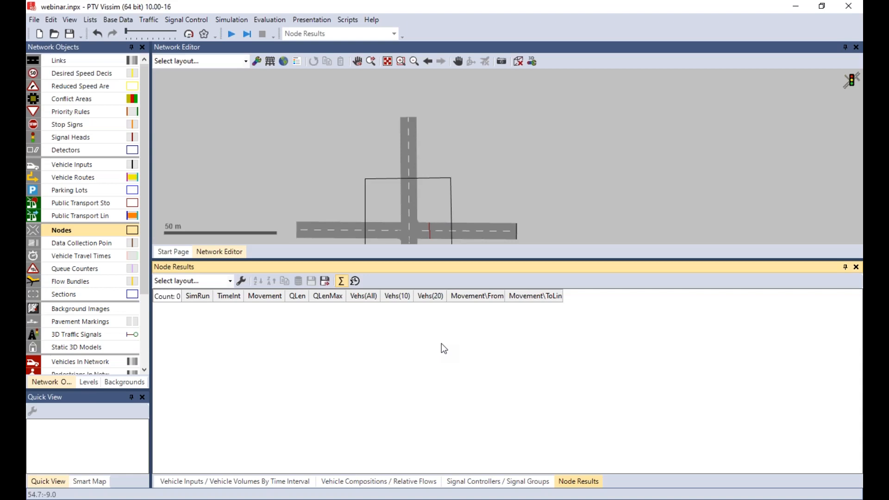
# - Add the alias "hasta link" to the Movement\ToLink column of the Node Results list
pyautogui.rightClick(532, 299)
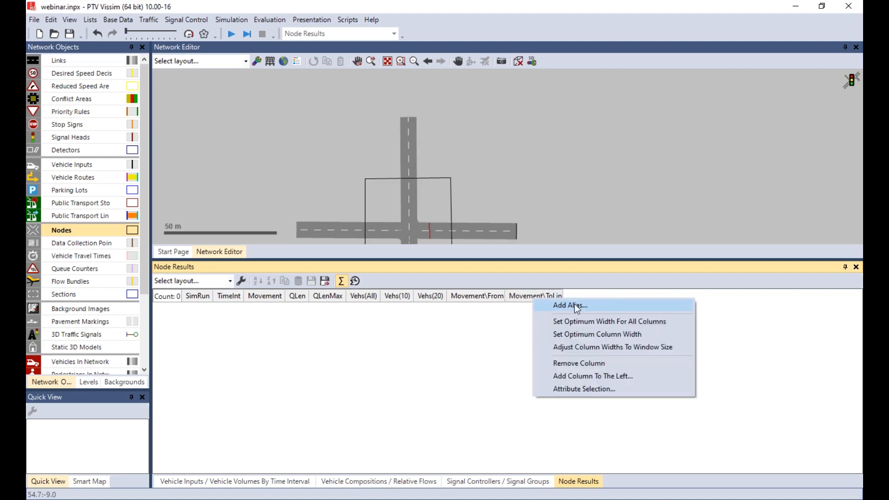
pyautogui.click(532, 298)
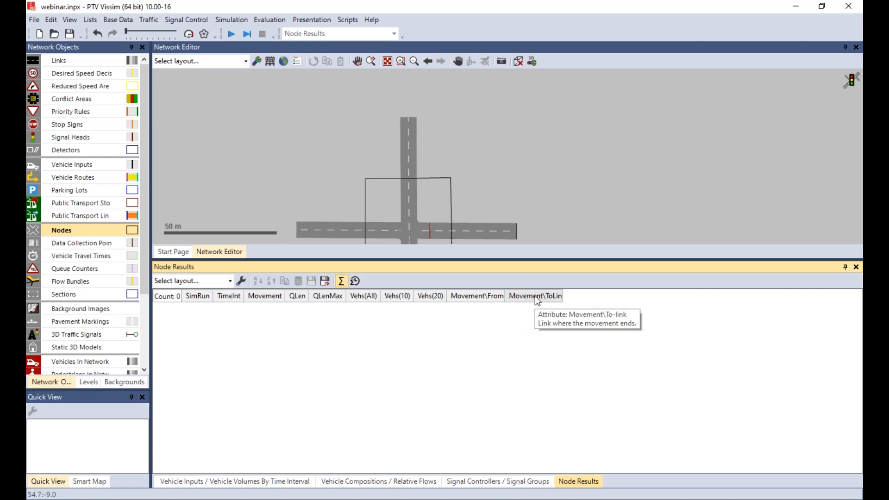
pyautogui.rightClick(537, 300)
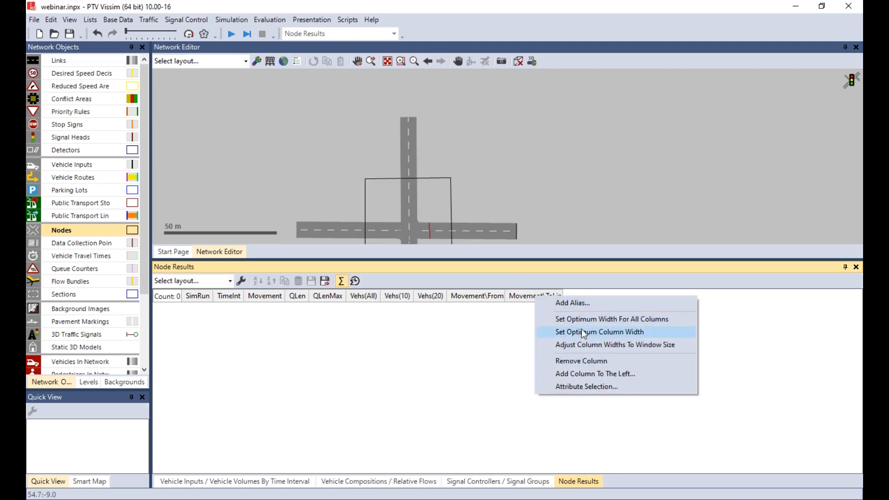
pyautogui.click(574, 302)
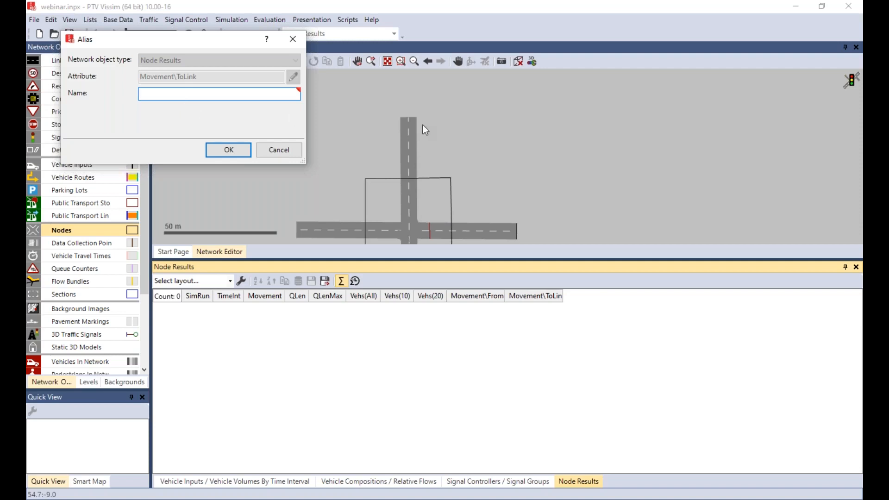
pyautogui.write('hasta link')
pyautogui.press('Return')
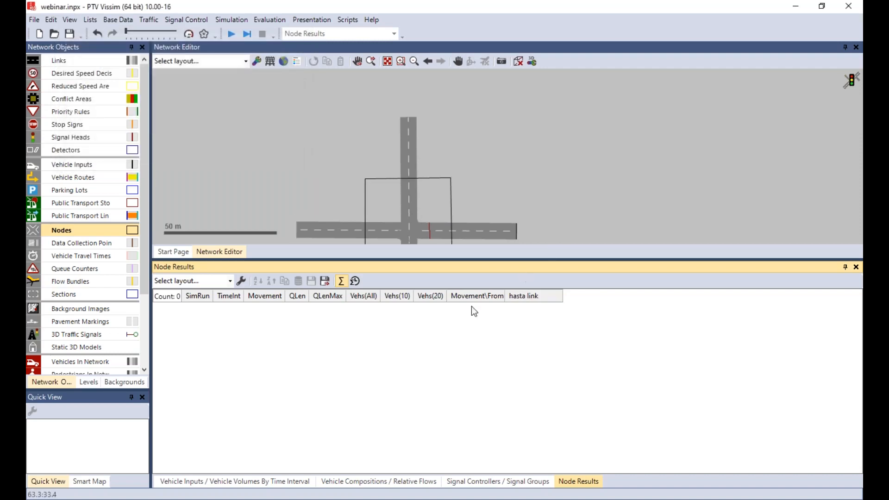
# - Give the Movement\FromLink column of the Node Results list the alias "desde link"
pyautogui.rightClick(466, 296)
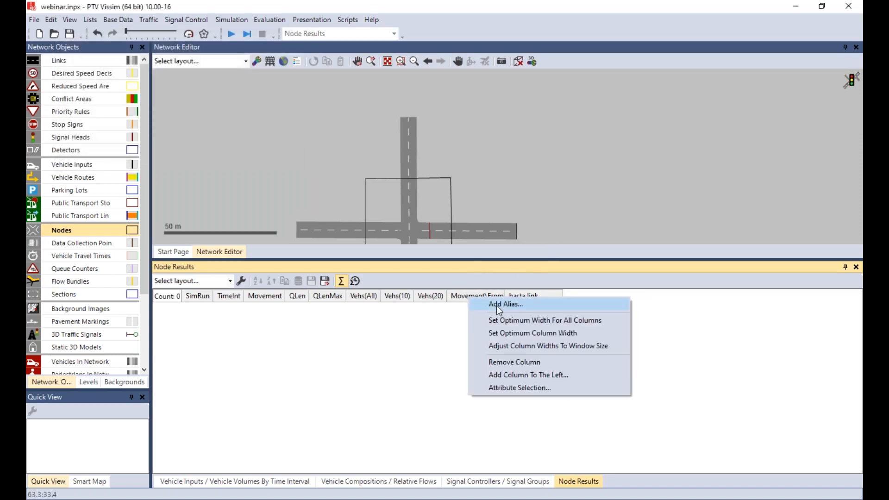
pyautogui.click(436, 242)
pyautogui.write('de')
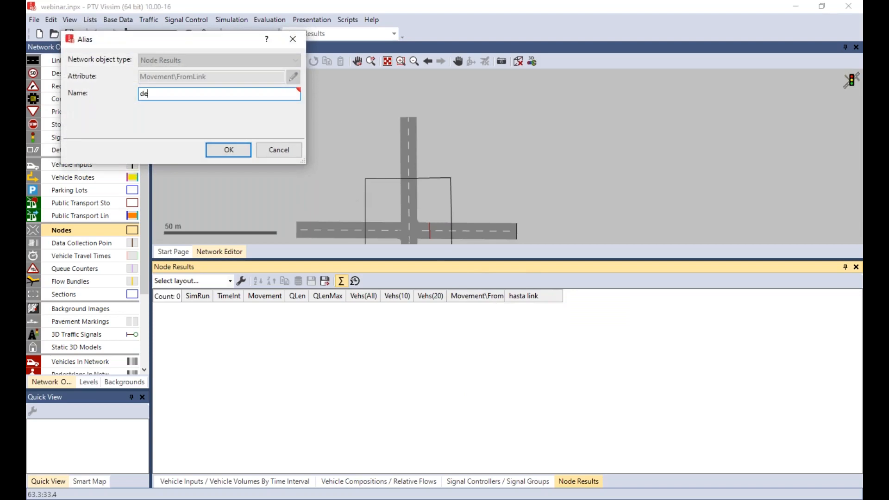
pyautogui.write('sde link')
pyautogui.press('Return')
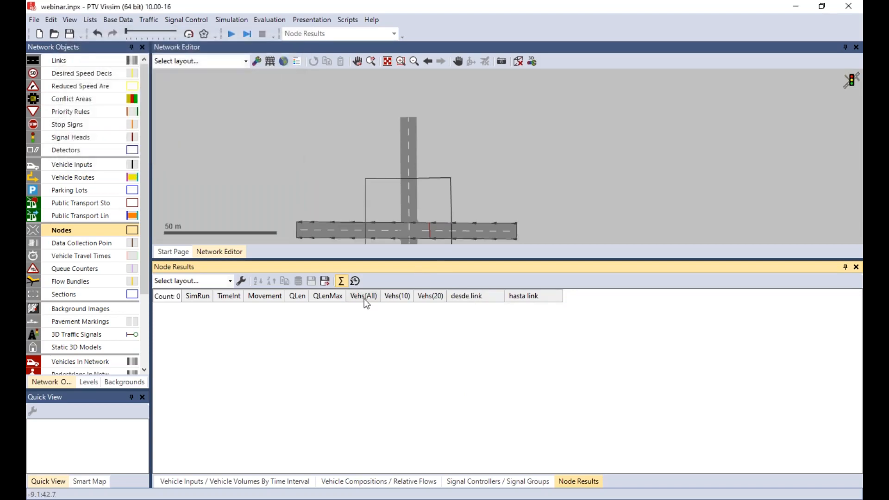
# - Give the Vehs(All) column of the Node Results list the alias "volumen total"
pyautogui.rightClick(365, 300)
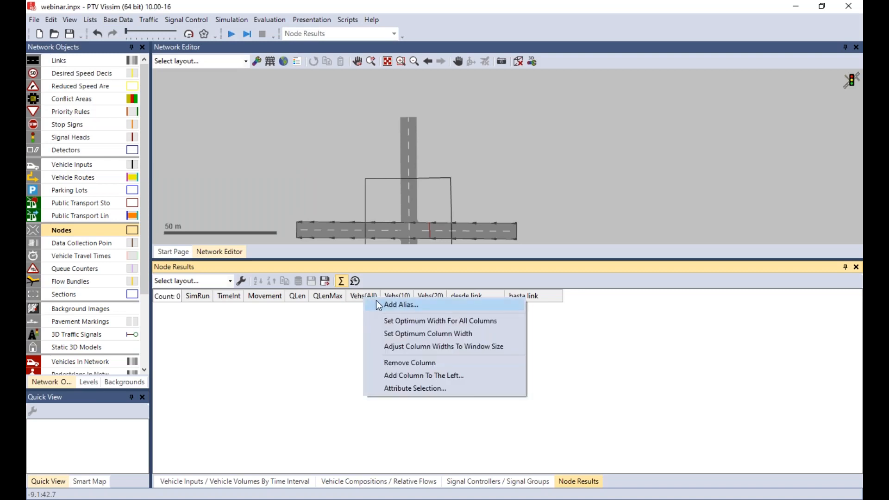
pyautogui.click(376, 301)
pyautogui.write('volumen')
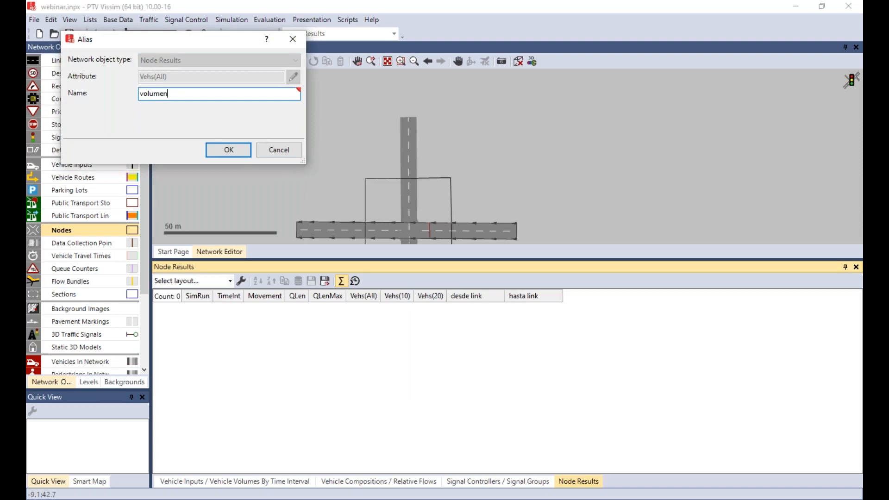
pyautogui.write(' total')
pyautogui.press('Return')
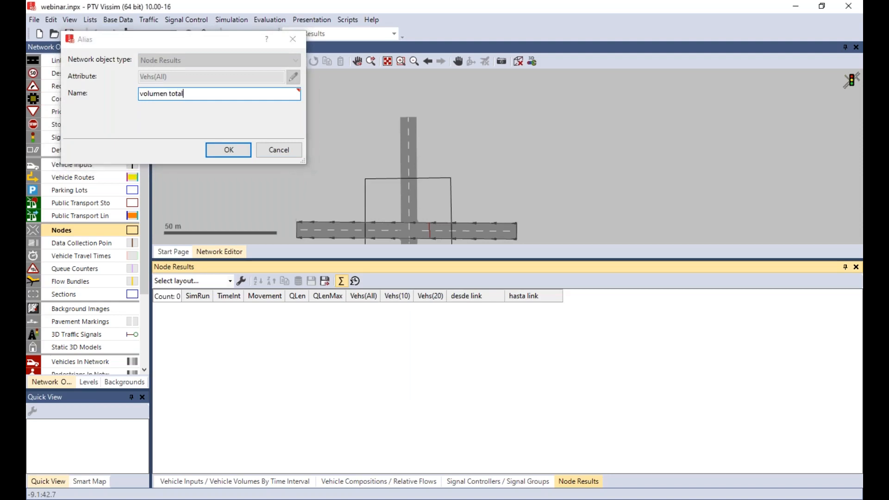
# - Give the Vehs(10) column of the Node Results list the alias "volumen auto"
pyautogui.rightClick(398, 304)
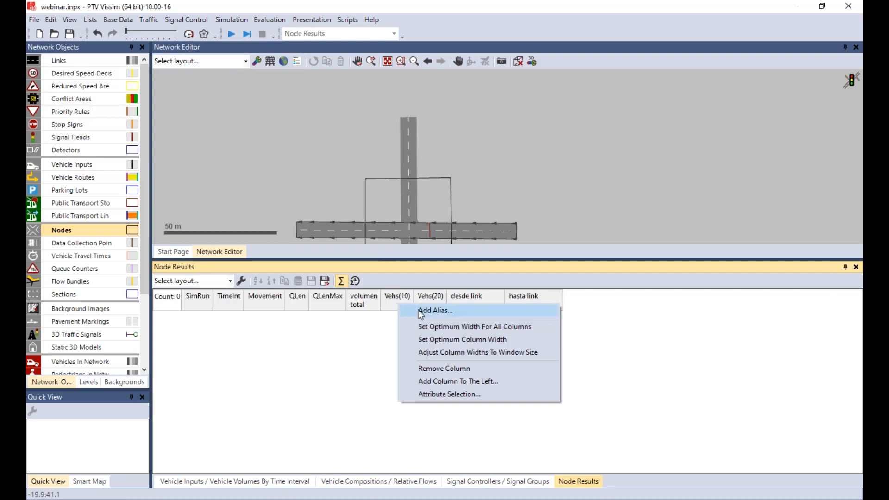
pyautogui.click(418, 310)
pyautogui.write('v')
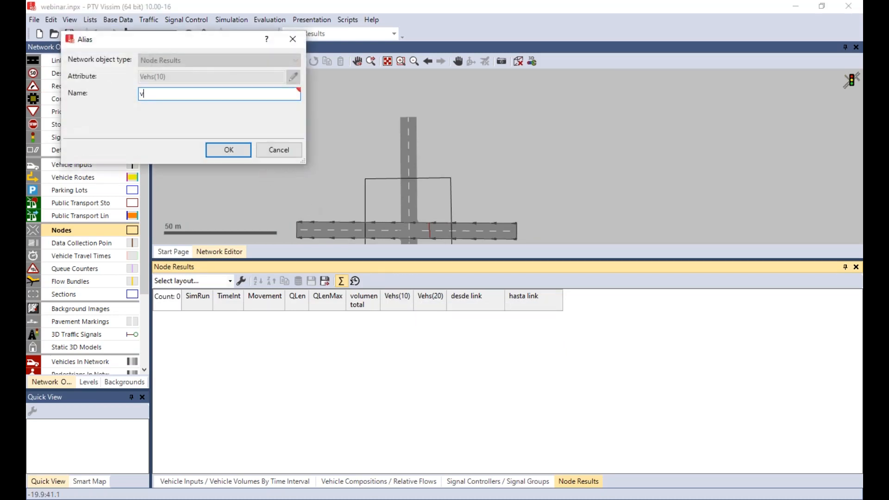
pyautogui.write('olumen auto')
pyautogui.press('Return')
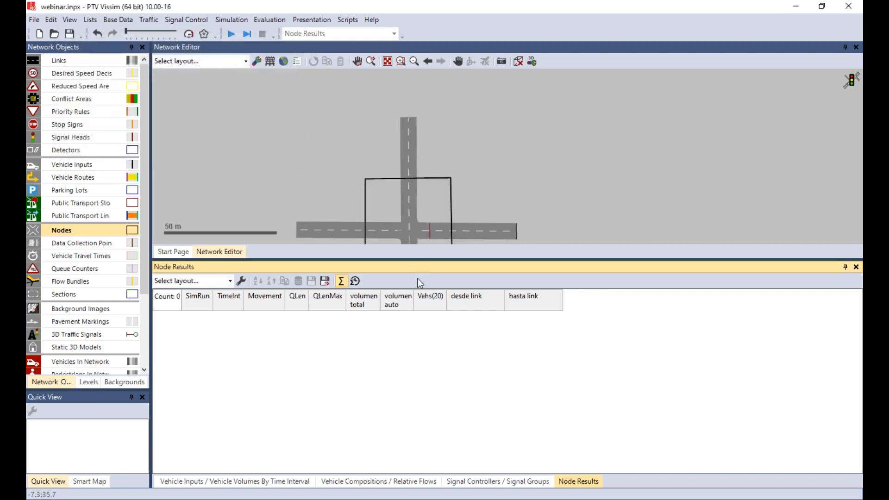
# - Give the Vehs(20) column of the Node Results list the alias "volumen HGV"
pyautogui.rightClick(435, 305)
pyautogui.click(453, 313)
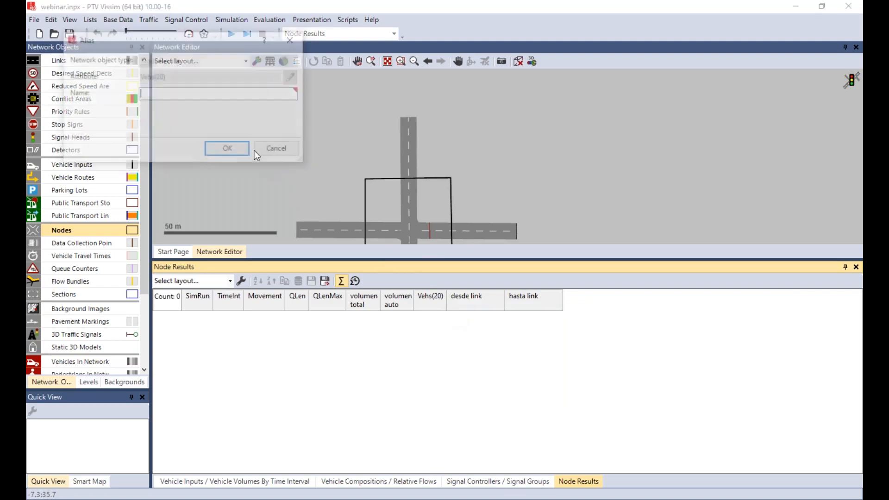
pyautogui.write('volumen H')
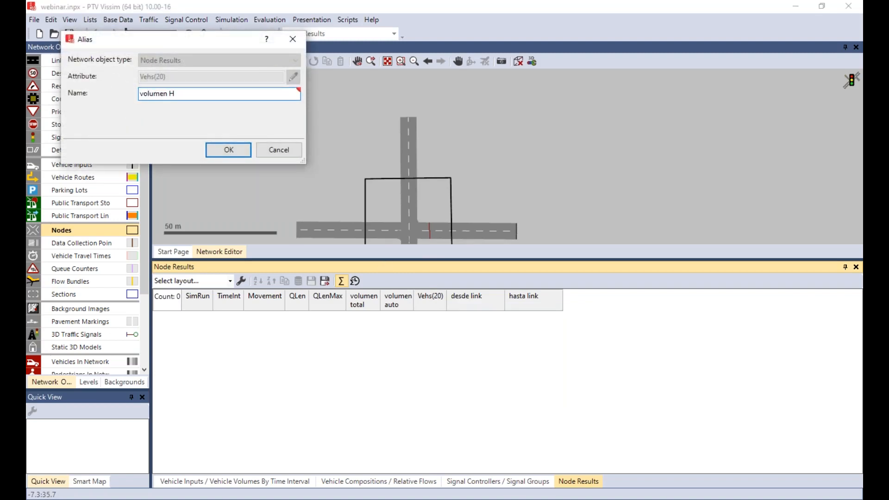
pyautogui.write('GV')
pyautogui.press('Return')
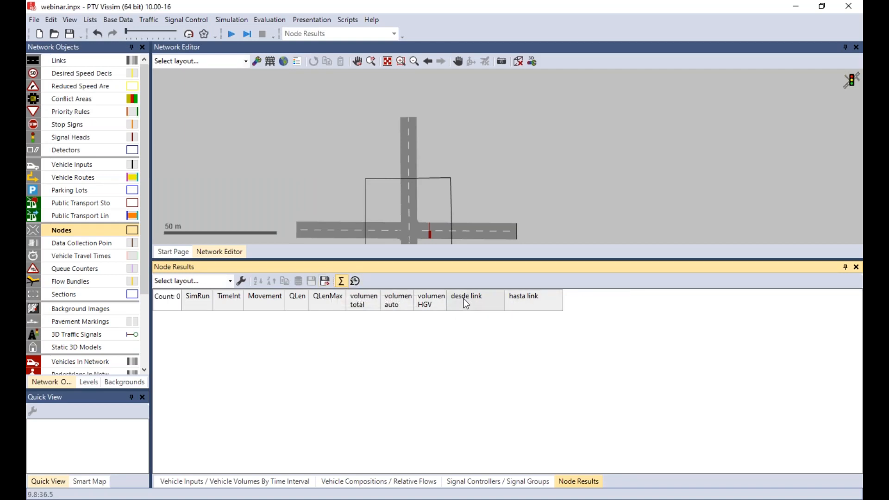
# - Reorder the Node Results columns so desde link and hasta link follow Movement, and QLen and QLenMax come last
pyautogui.moveTo(331, 304); pyautogui.dragTo(295, 305)
pyautogui.moveTo(530, 303); pyautogui.dragTo(448, 312)
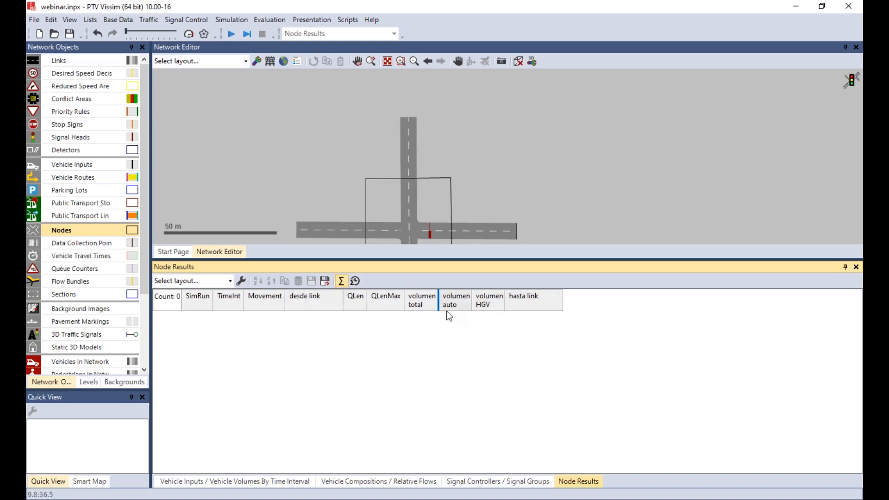
pyautogui.moveTo(372, 317); pyautogui.dragTo(354, 309)
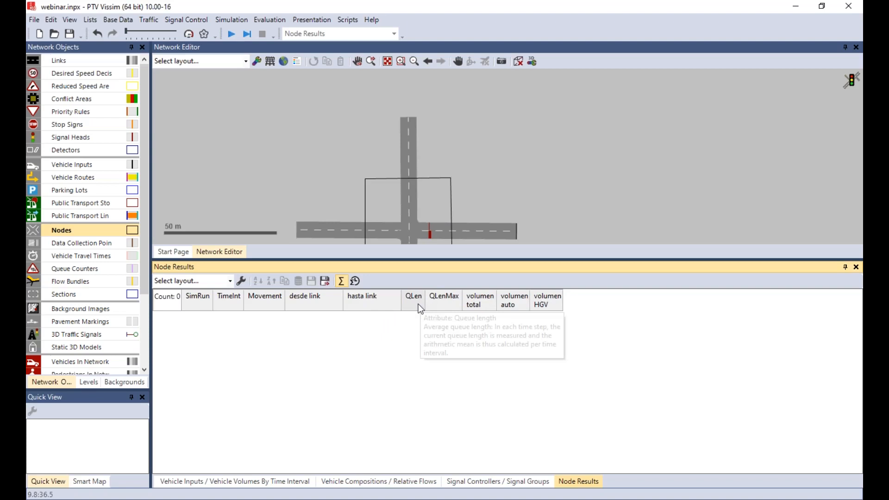
pyautogui.moveTo(418, 304); pyautogui.dragTo(585, 302)
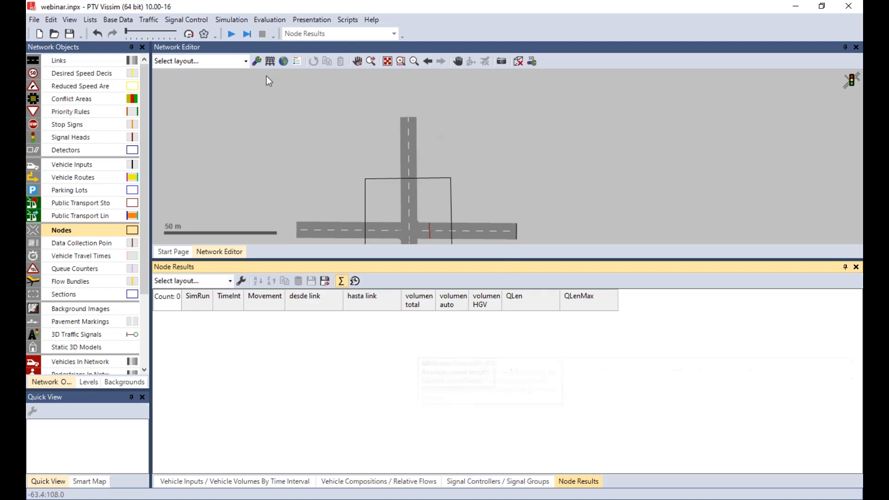
# - Set the number of simulation runs to 2 in the simulation parameters and accept them
pyautogui.click(228, 21)
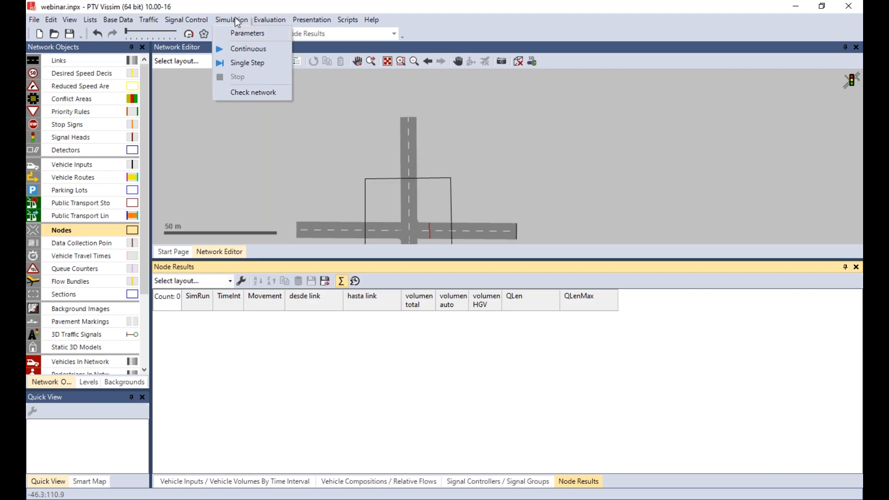
pyautogui.click(236, 36)
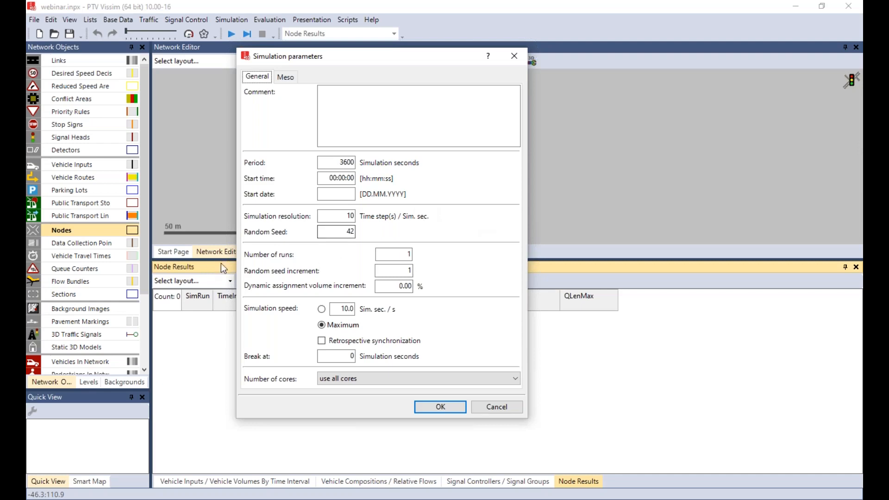
pyautogui.click(393, 254)
pyautogui.doubleClick(407, 255)
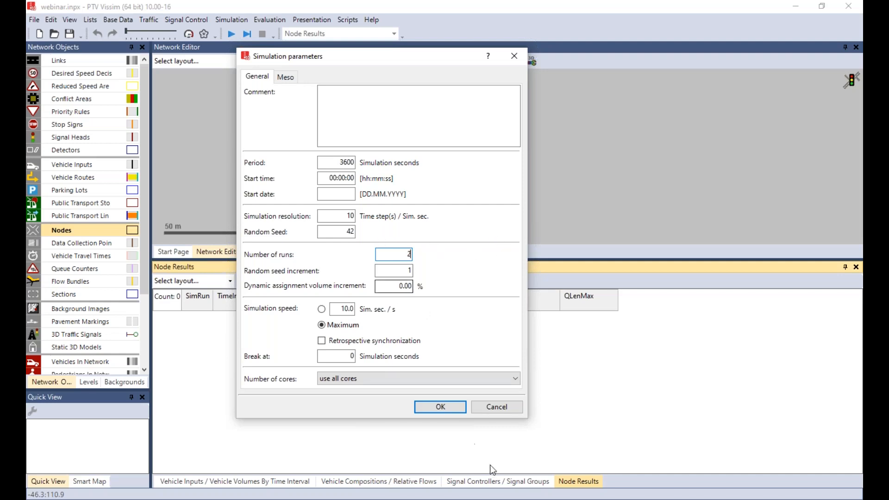
pyautogui.click(425, 404)
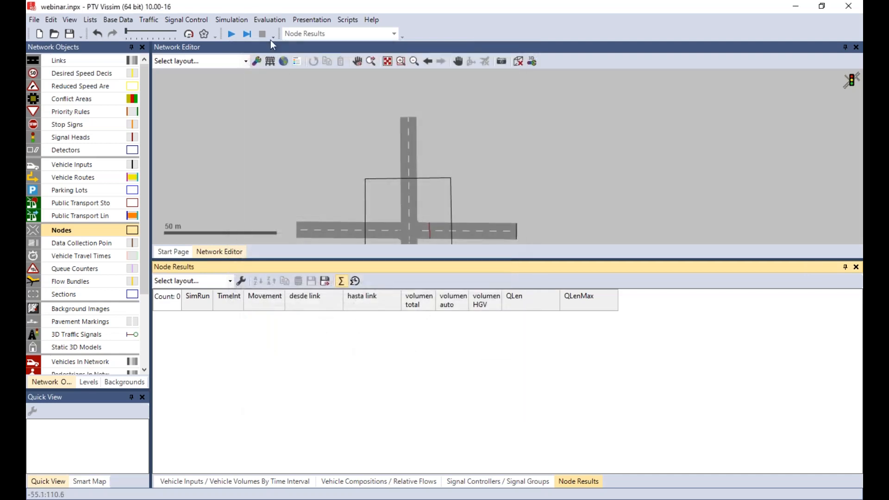
# - Start the continuous simulation, saving the network changes, and stop it after the first node results appear
pyautogui.click(229, 33)
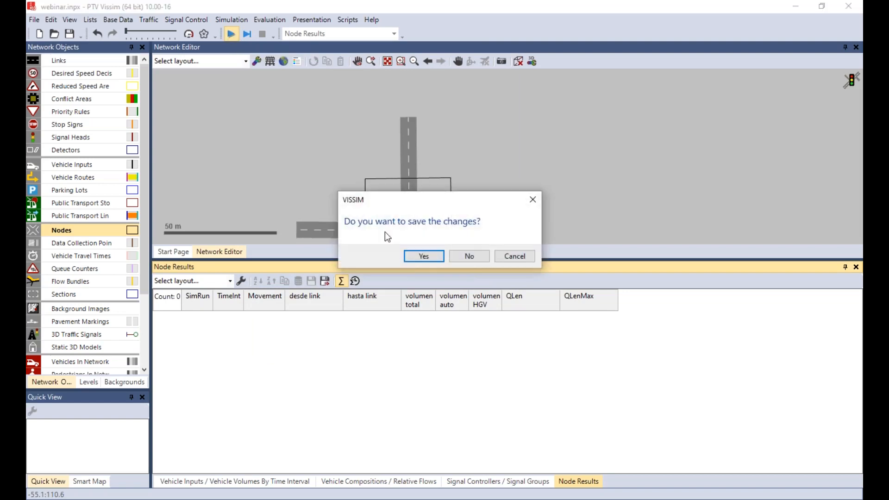
pyautogui.click(418, 257)
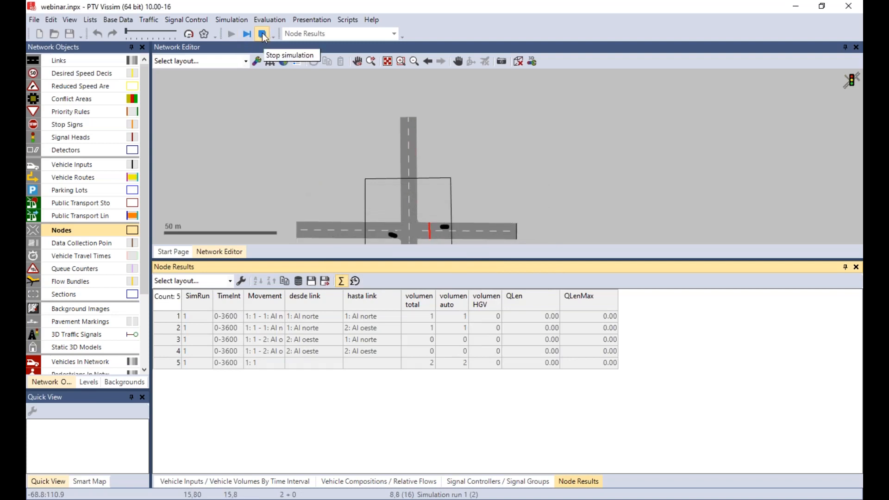
pyautogui.click(262, 34)
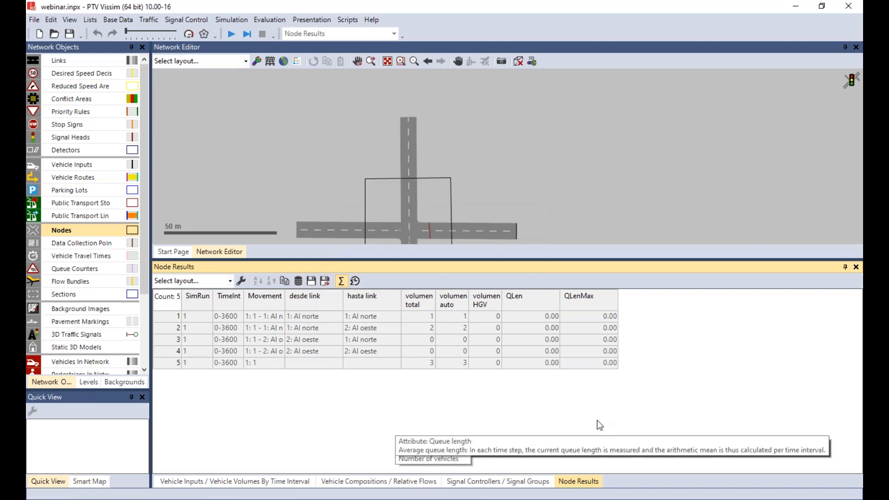
# - Copy the whole Node Results list and paste it at A1 of a new worksheet after Hoja1 in the Excel workbook
pyautogui.click(285, 282)
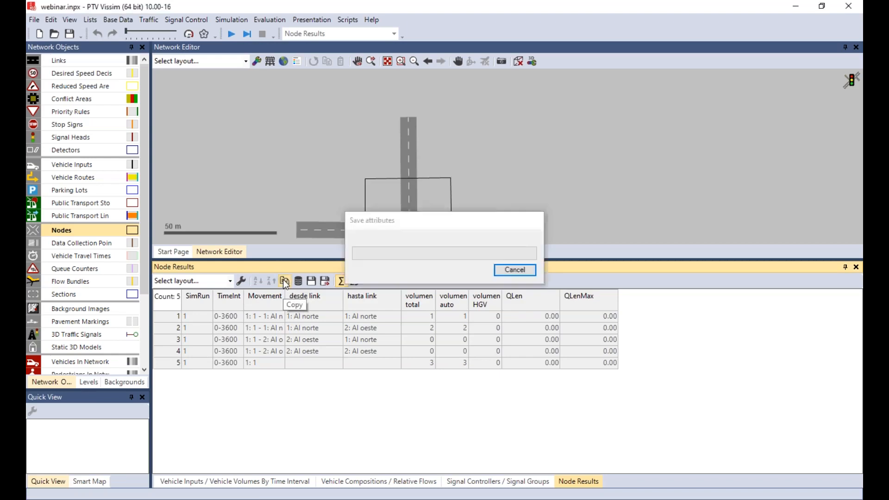
pyautogui.hotkey('alt', 'Tab')
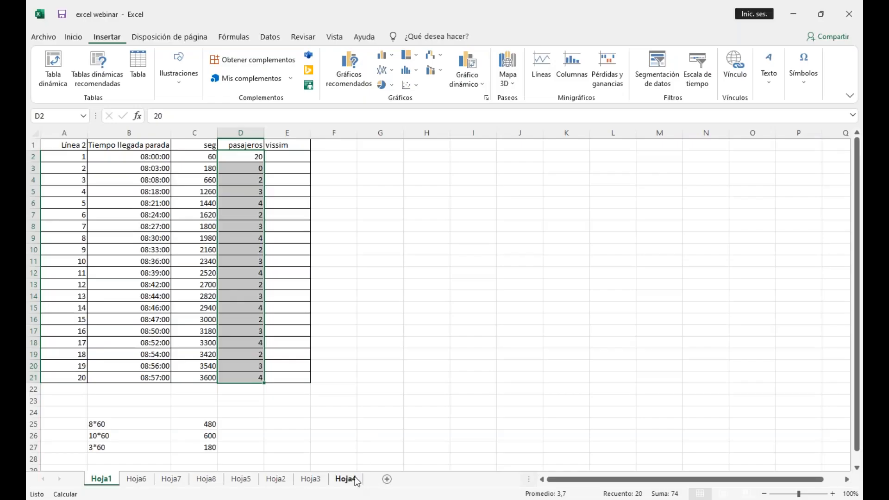
pyautogui.hotkey('ctrl', 'pagedown')
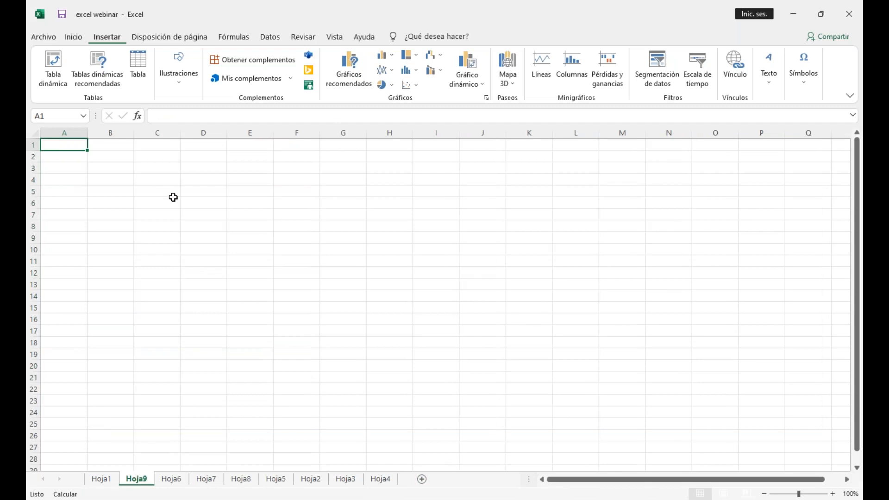
pyautogui.hotkey('ctrl', 'v')
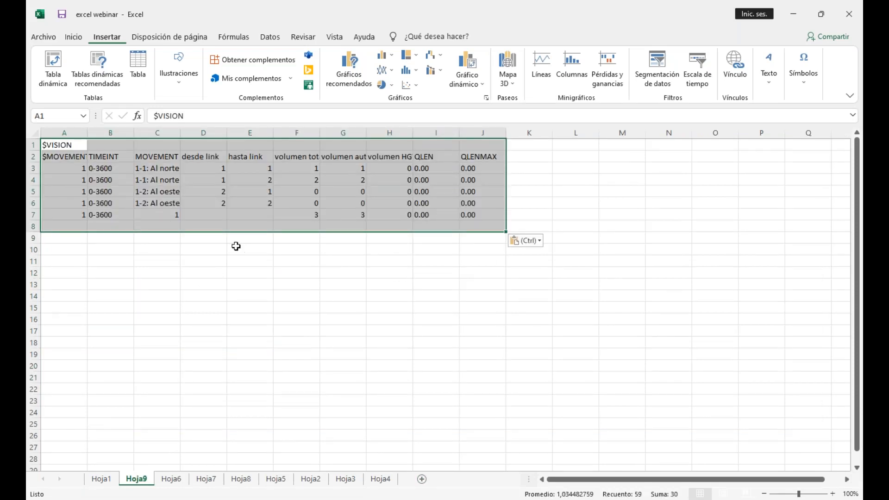
# - Delete the $VISION row and clear the pasted data rows in A2:J7, leaving only the column headers
pyautogui.click(33, 145)
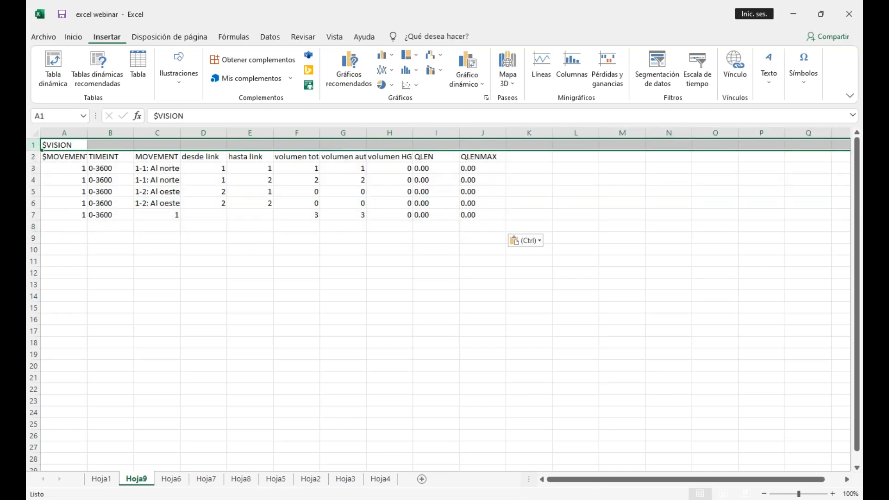
pyautogui.rightClick(35, 148)
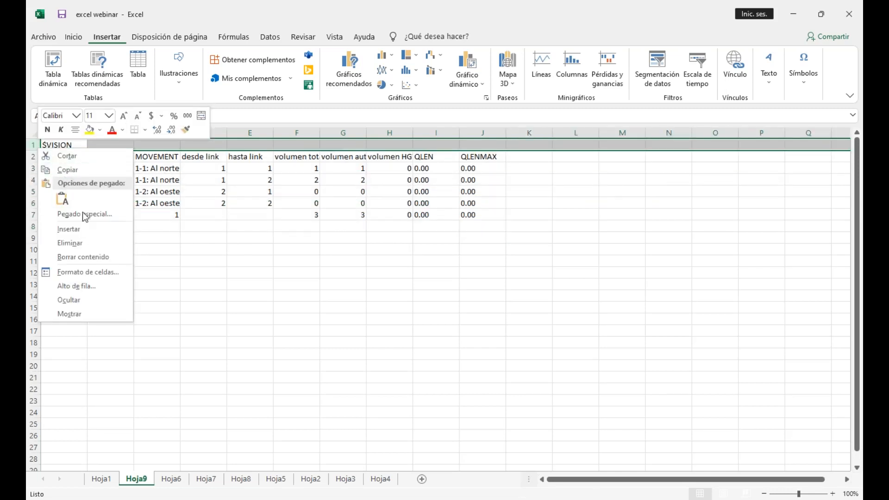
pyautogui.click(91, 244)
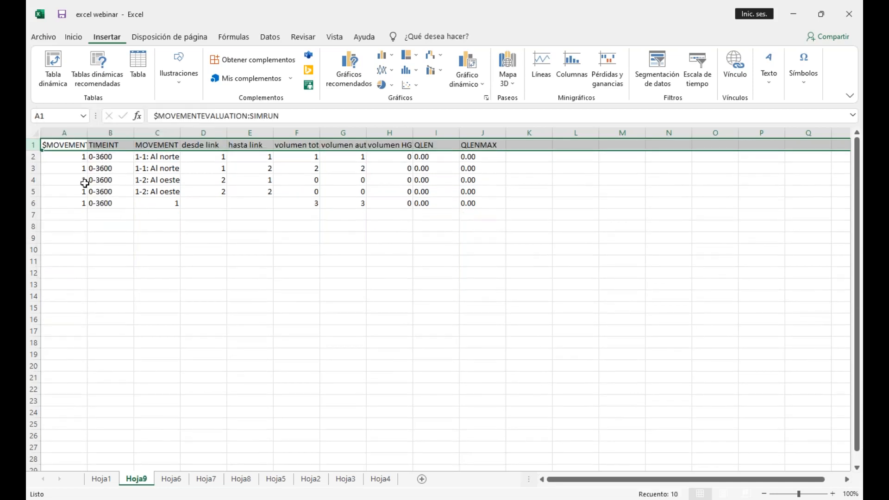
pyautogui.moveTo(63, 158); pyautogui.dragTo(477, 216)
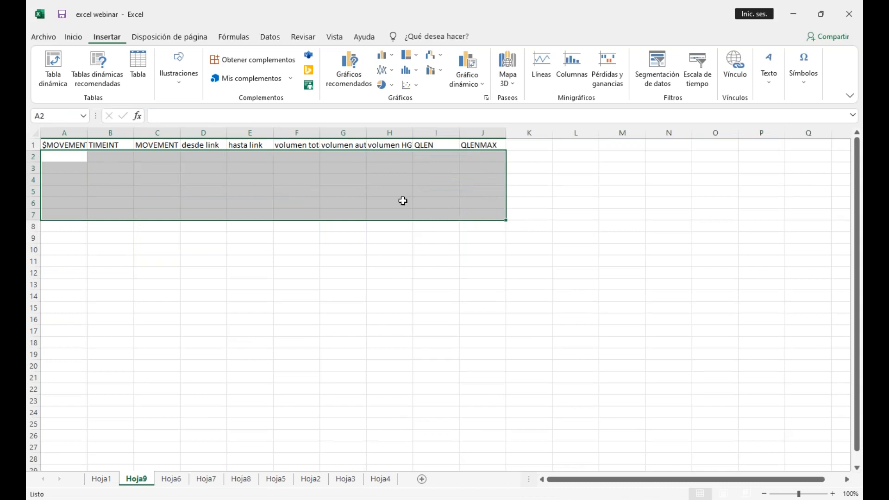
pyautogui.press('Delete')
pyautogui.click(250, 285)
# - Add cell borders to the header row A1:J1
pyautogui.moveTo(65, 145); pyautogui.dragTo(483, 147)
pyautogui.click(74, 37)
pyautogui.click(159, 78)
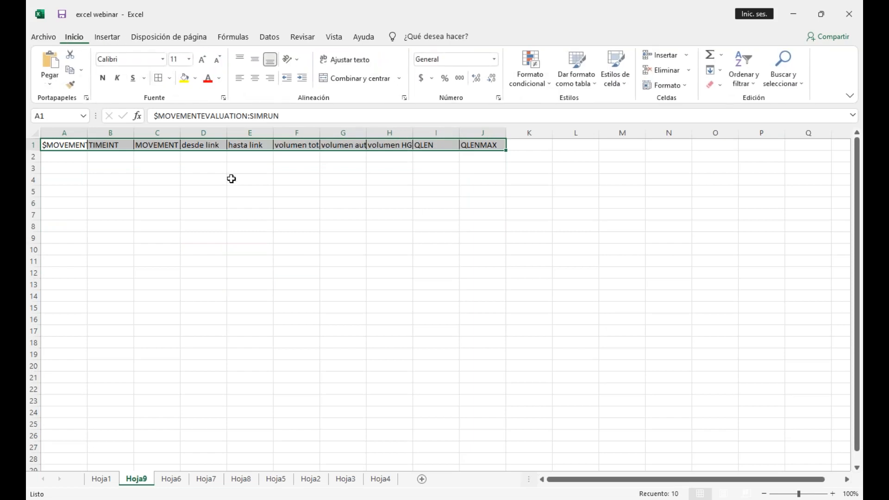
pyautogui.click(250, 179)
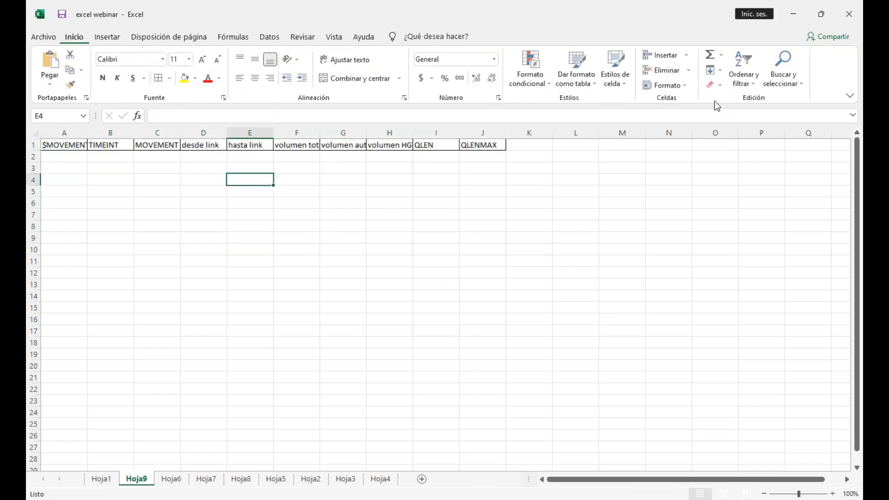
# - Switch to Vissim, run the continuous simulation with an enlarged Network Editor, and turn on Quick Mode to finish both runs
pyautogui.hotkey('alt', 'Tab')
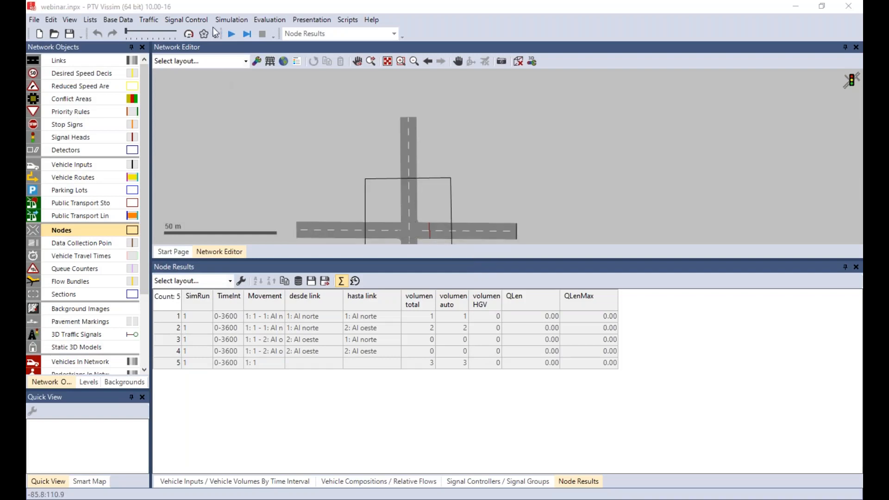
pyautogui.click(232, 32)
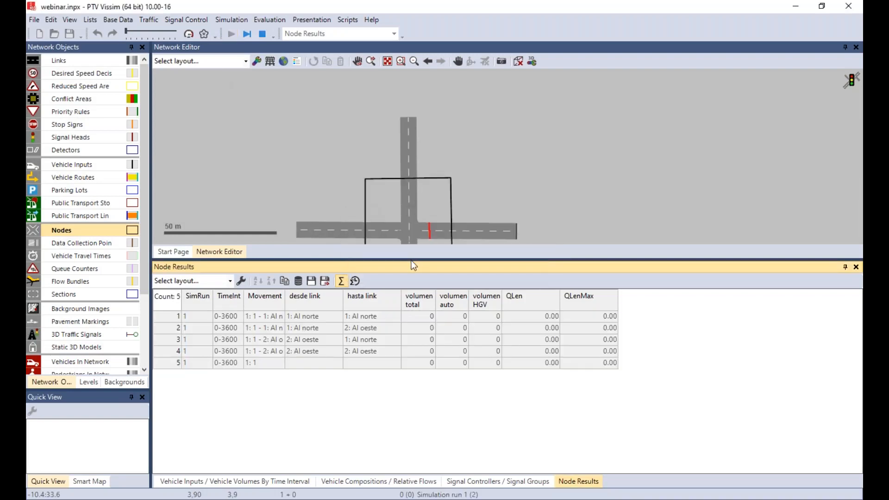
pyautogui.moveTo(410, 260); pyautogui.dragTo(411, 352)
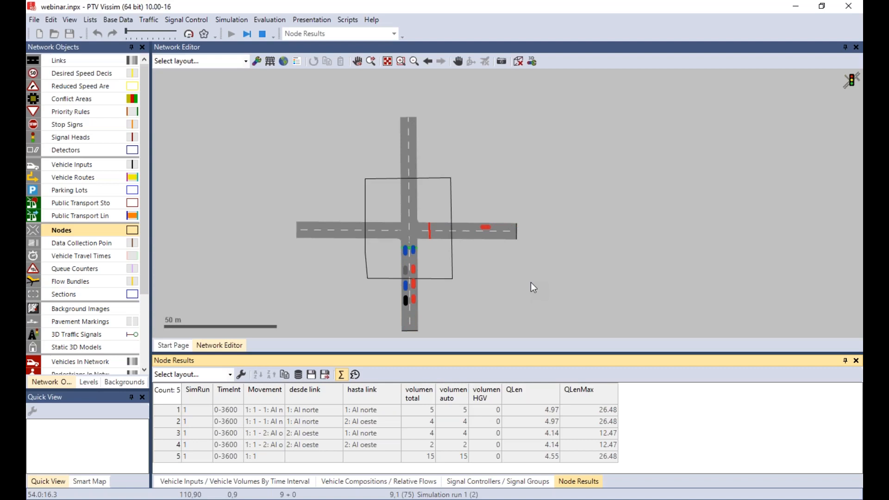
pyautogui.click(189, 33)
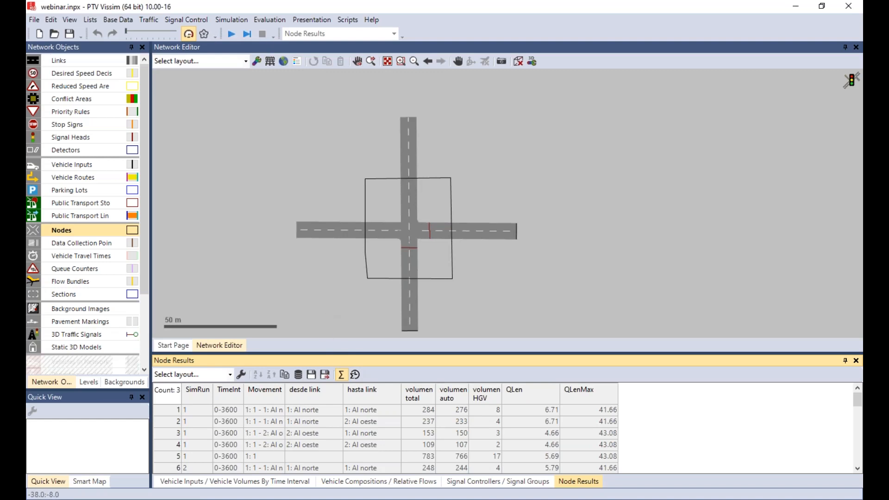
# - Enlarge the Node Results list and set the format of Queue length and Queue length (maximum) to Meters
pyautogui.moveTo(324, 352); pyautogui.dragTo(317, 124)
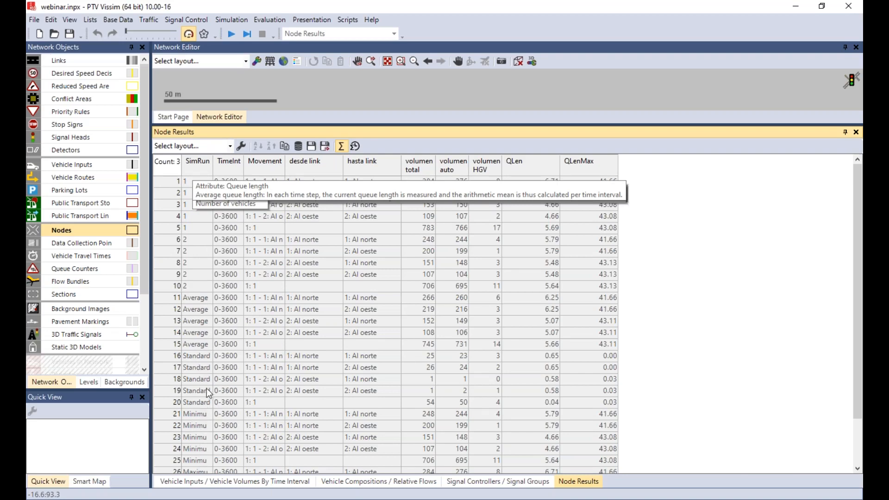
pyautogui.scroll(-2, 190, 429)
pyautogui.scroll(2, 192, 416)
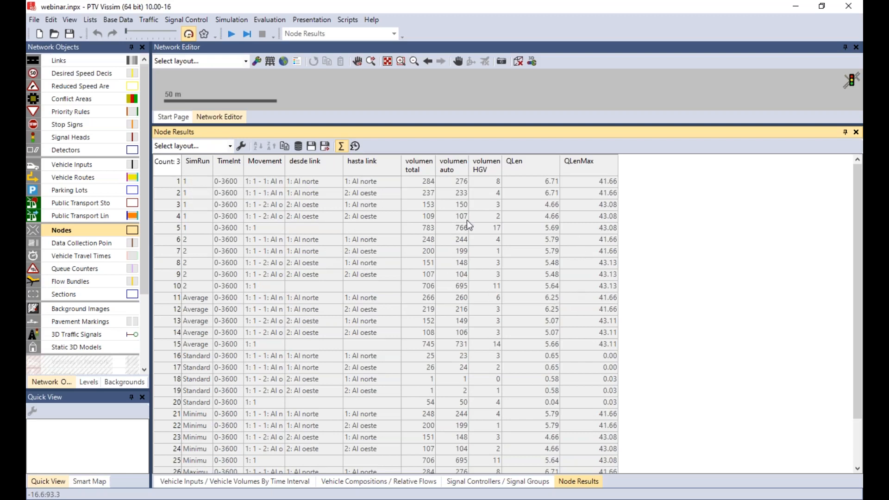
pyautogui.click(241, 146)
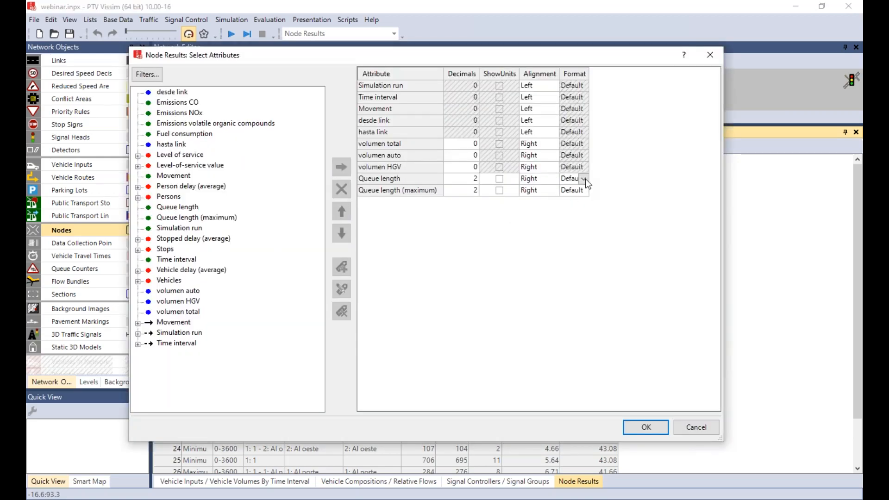
pyautogui.click(584, 179)
pyautogui.click(584, 179)
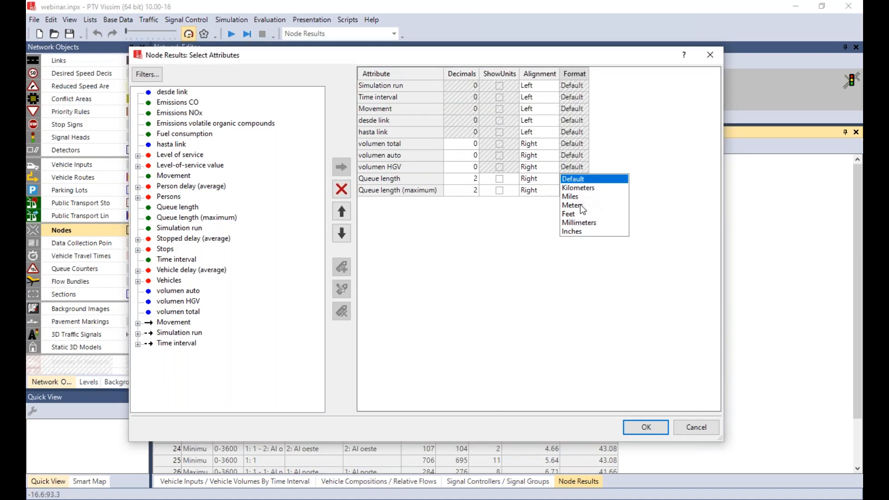
pyautogui.click(580, 206)
pyautogui.click(585, 191)
pyautogui.click(584, 191)
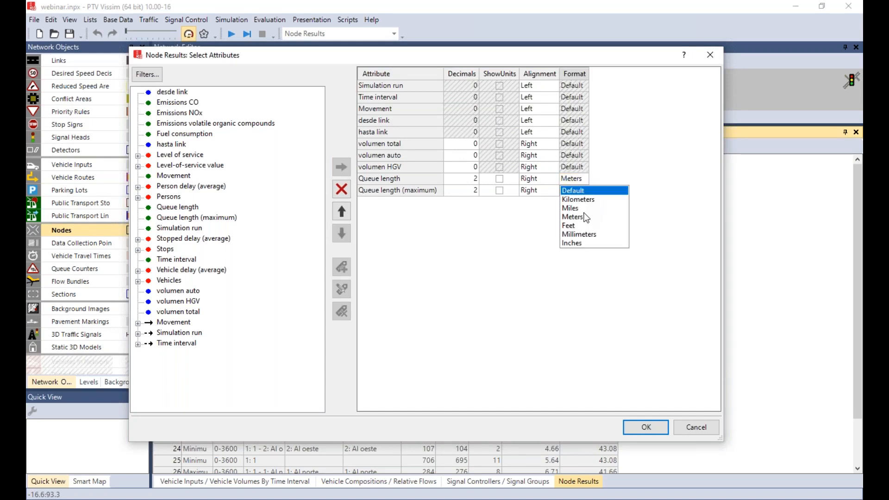
pyautogui.click(579, 217)
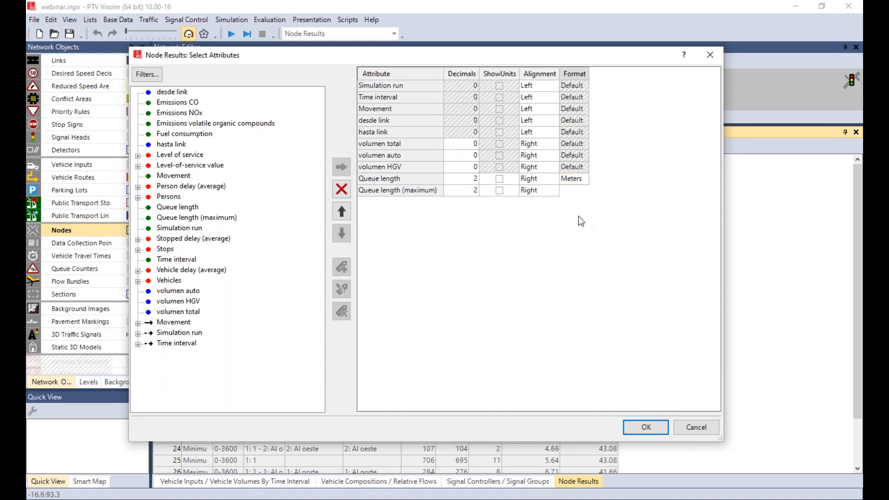
# - Show units for Queue length and Queue length (maximum), and accept the attribute selection
pyautogui.click(500, 179)
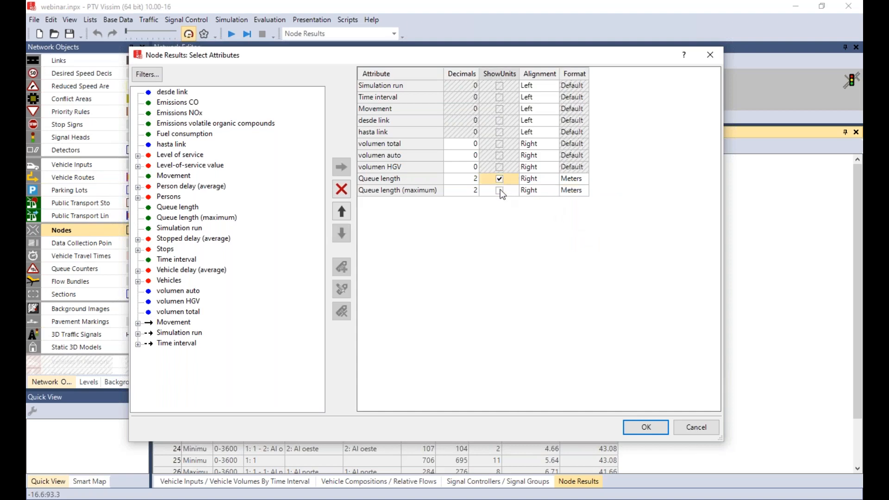
pyautogui.click(500, 190)
pyautogui.click(635, 433)
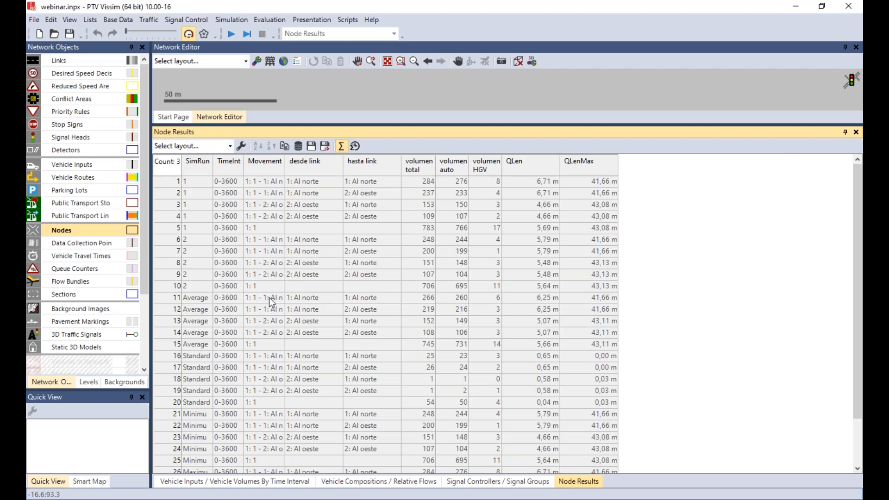
# - Copy the five Average rows of Node Results to A2 of Excel sheet Hoja9 and widen the desde link and hasta link columns
pyautogui.moveTo(199, 298); pyautogui.dragTo(588, 352)
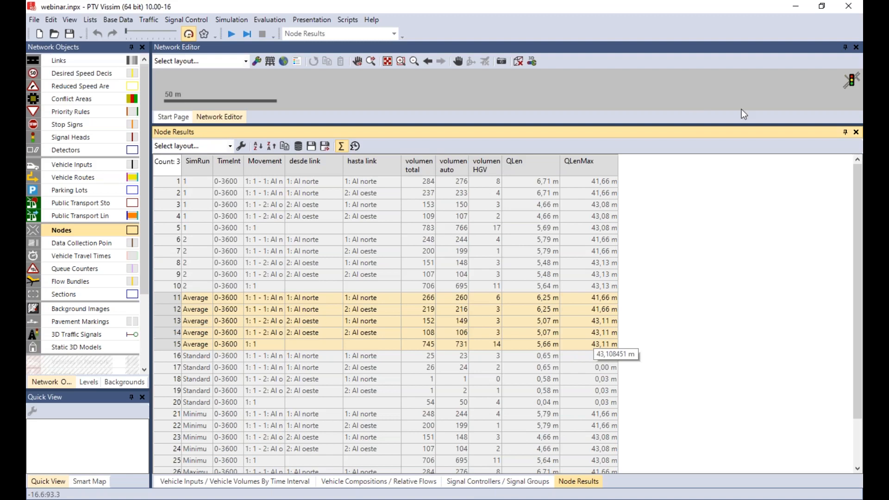
pyautogui.hotkey('ctrl', 'c')
pyautogui.click(477, 281)
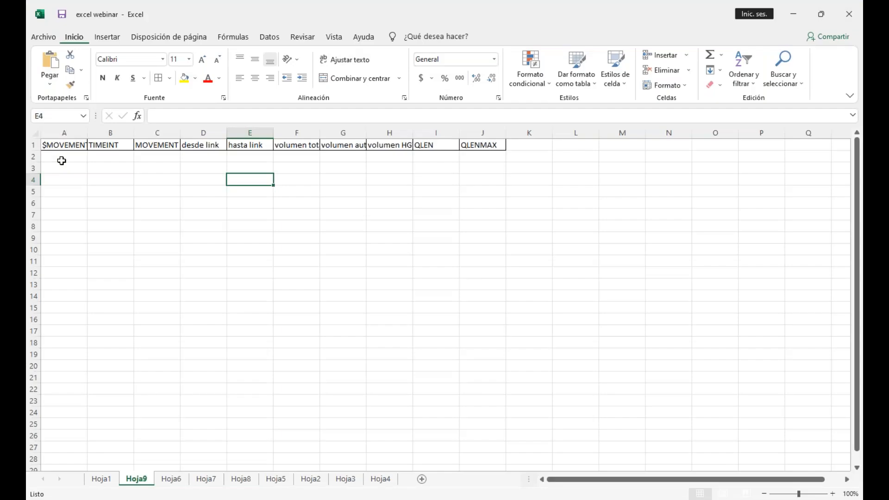
pyautogui.click(62, 158)
pyautogui.hotkey('ctrl', 'v')
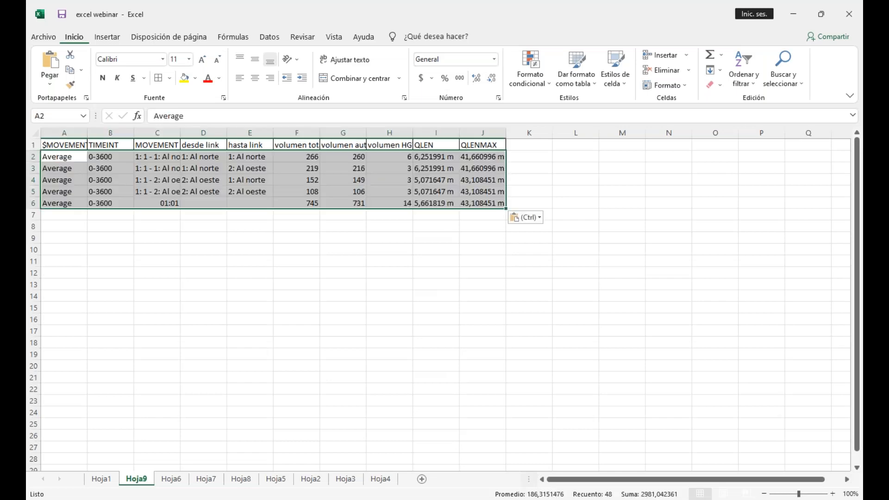
pyautogui.click(522, 253)
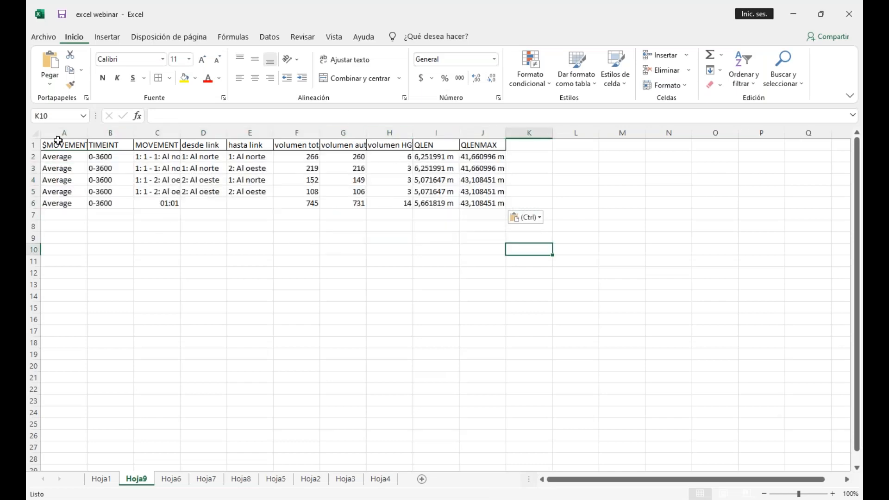
pyautogui.moveTo(180, 134); pyautogui.dragTo(312, 134)
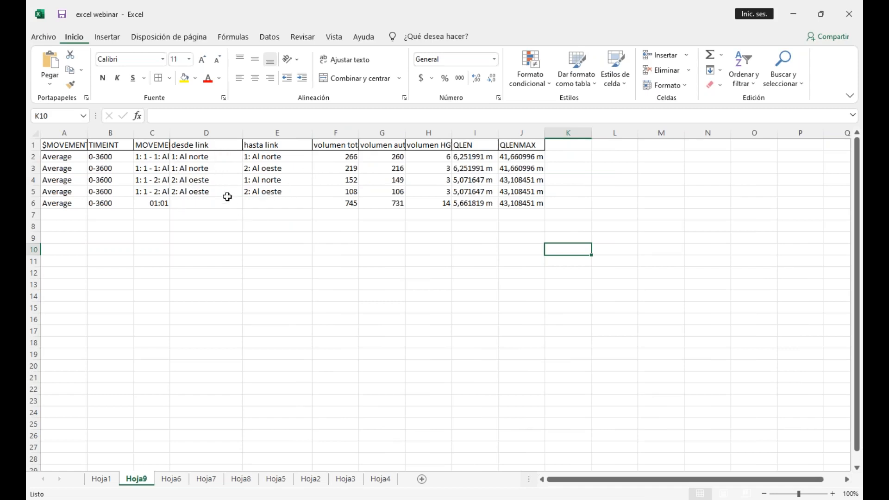
# - Examine each movement's average row and the total, auto and HGV volume columns in Hoja9, and return to Vissim
pyautogui.click(35, 157)
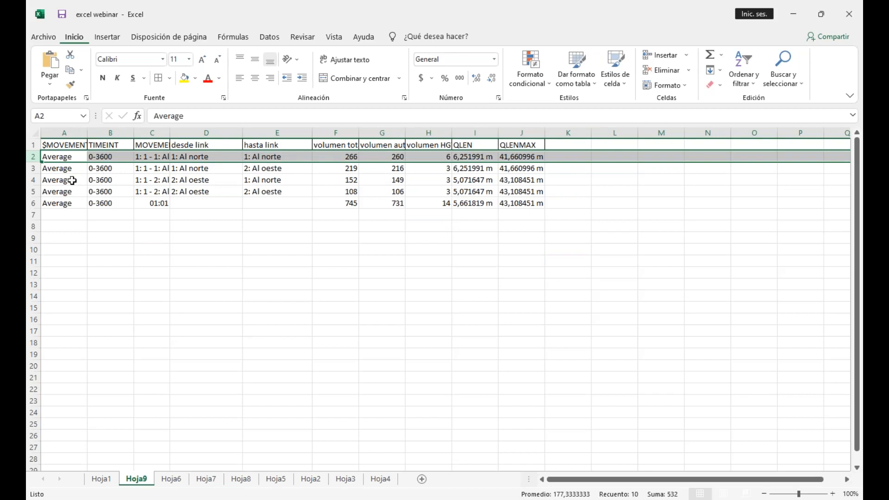
pyautogui.click(34, 168)
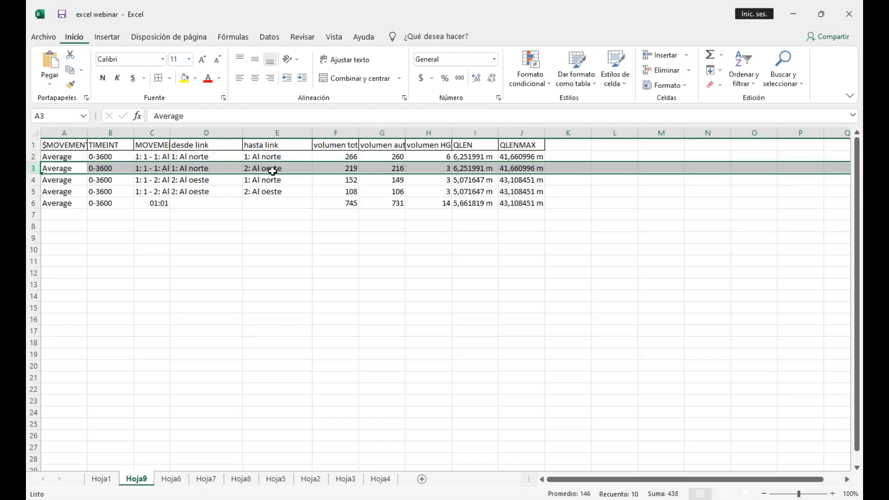
pyautogui.click(35, 181)
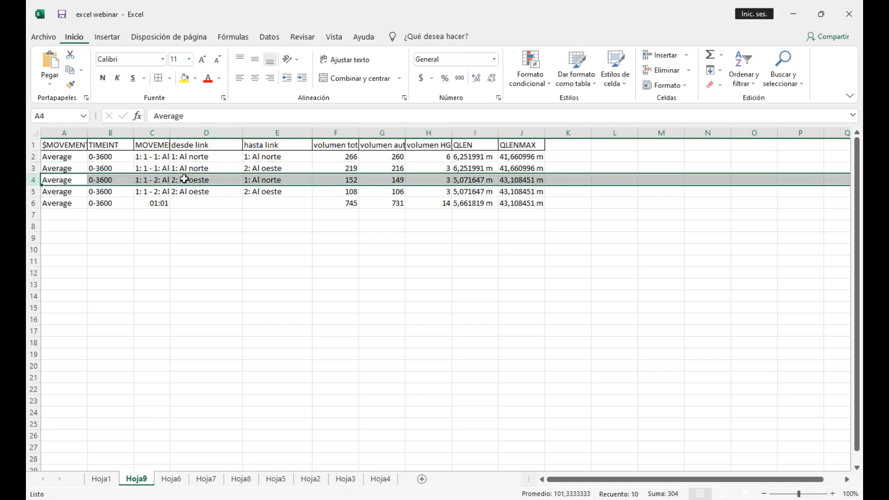
pyautogui.click(35, 192)
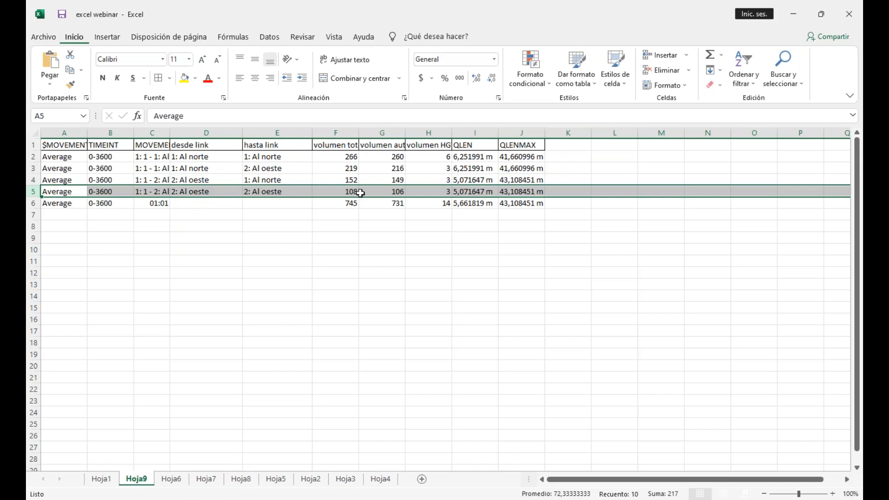
pyautogui.moveTo(333, 154); pyautogui.dragTo(332, 190)
pyautogui.moveTo(387, 154); pyautogui.dragTo(391, 191)
pyautogui.moveTo(434, 156); pyautogui.dragTo(438, 190)
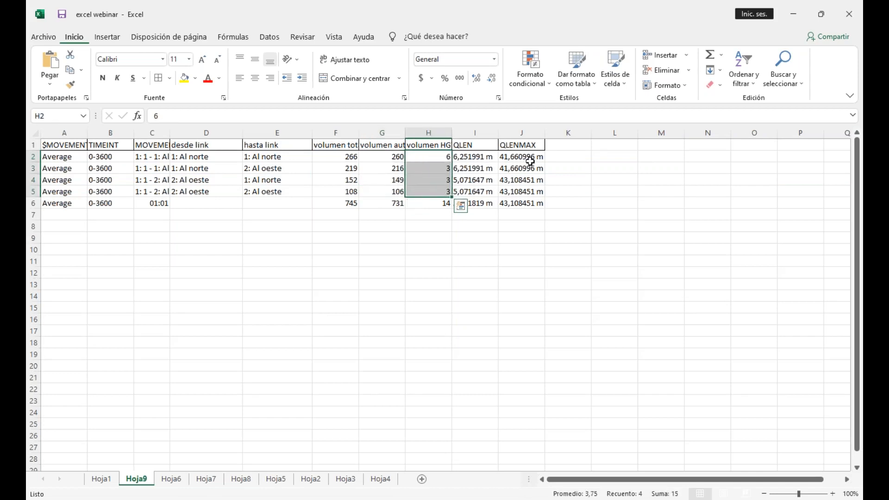
pyautogui.click(210, 239)
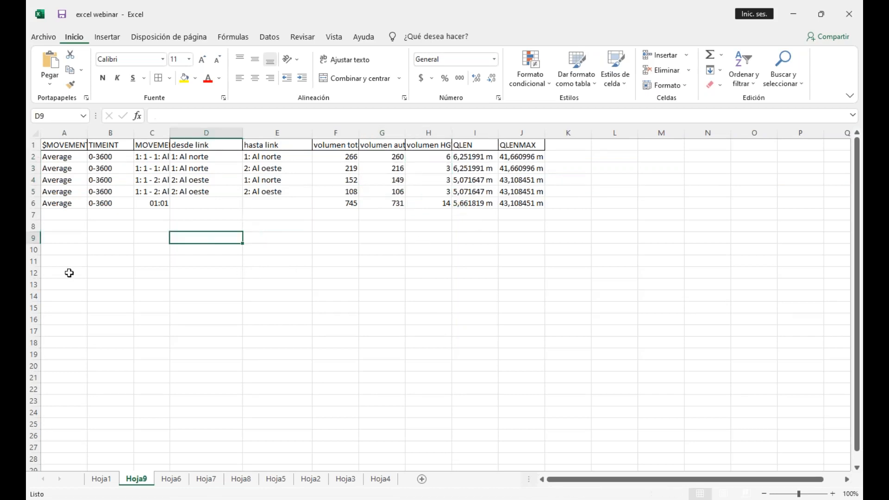
pyautogui.click(59, 235)
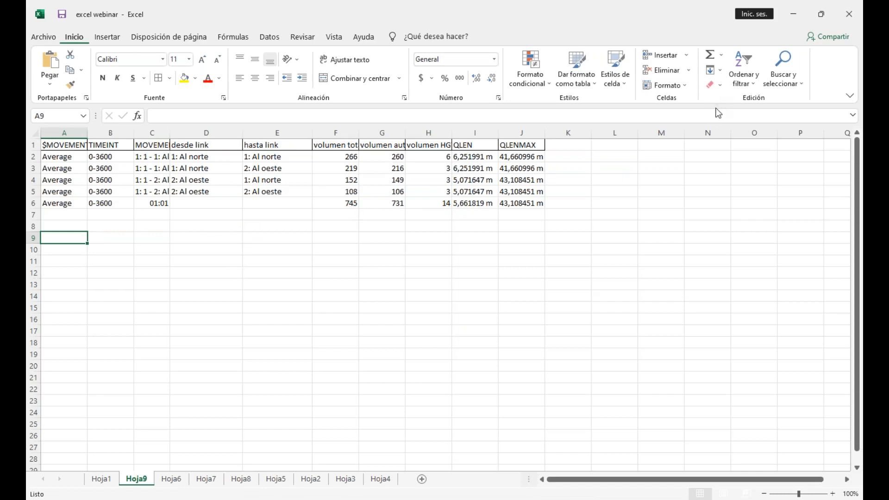
pyautogui.hotkey('alt', 'Tab')
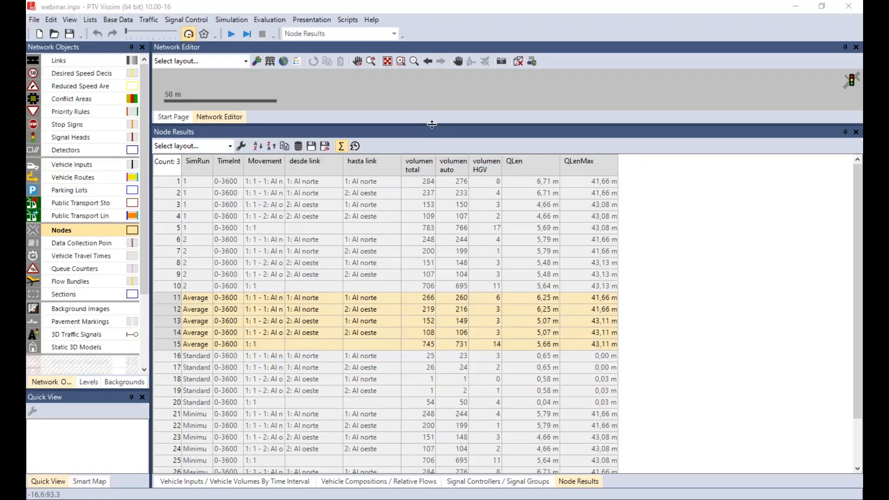
# - Shrink the Node Results list, and in the Excel workbook preview the recommended charts for the Hoja9 results without inserting one
pyautogui.moveTo(432, 123); pyautogui.dragTo(449, 385)
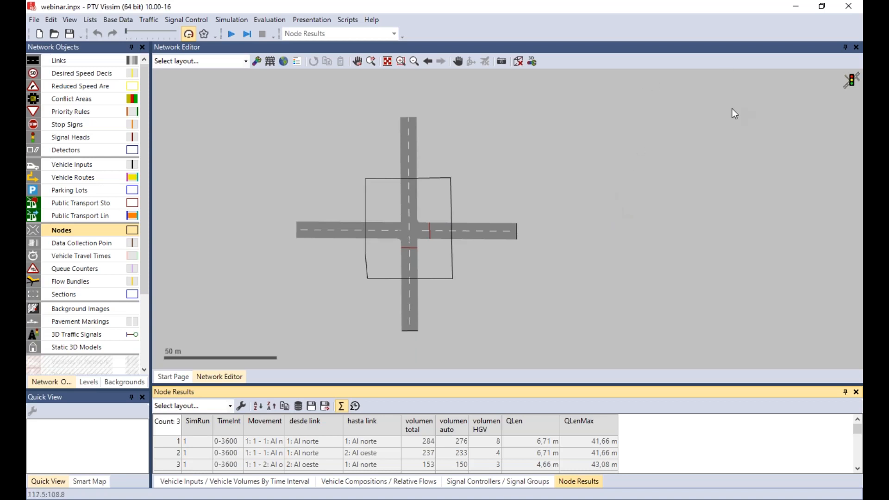
pyautogui.hotkey('alt', 'Tab')
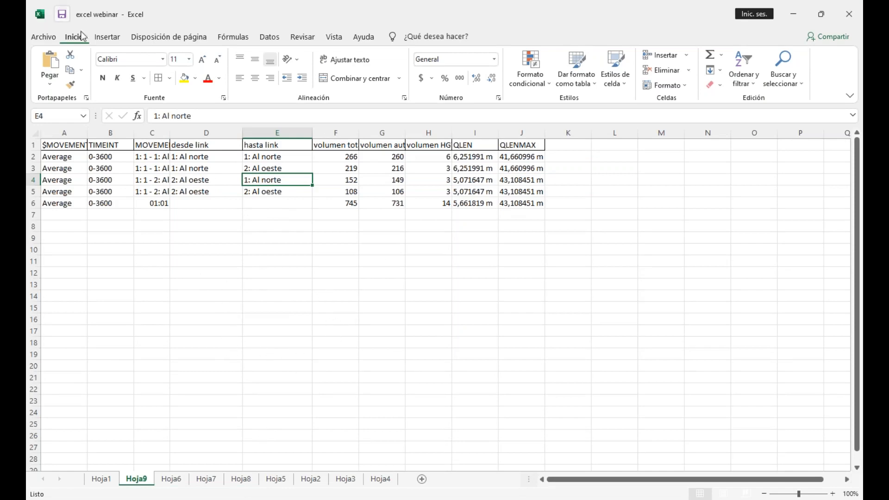
pyautogui.click(110, 39)
pyautogui.click(349, 69)
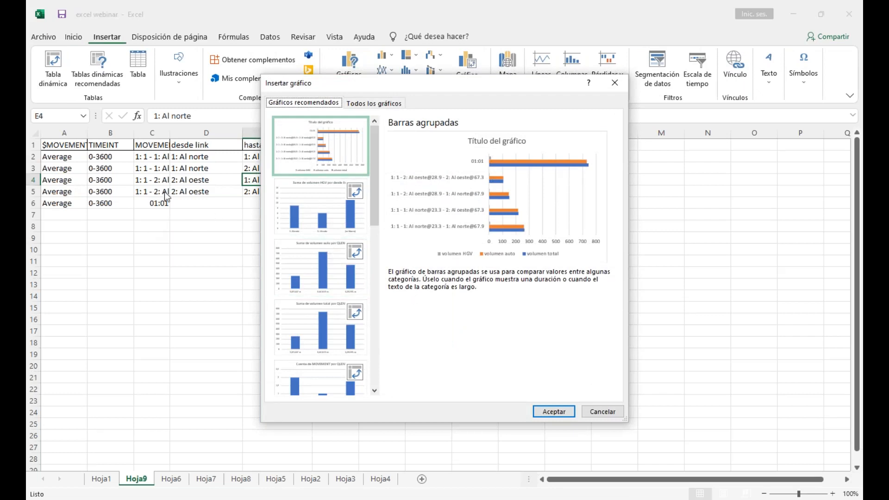
pyautogui.click(614, 86)
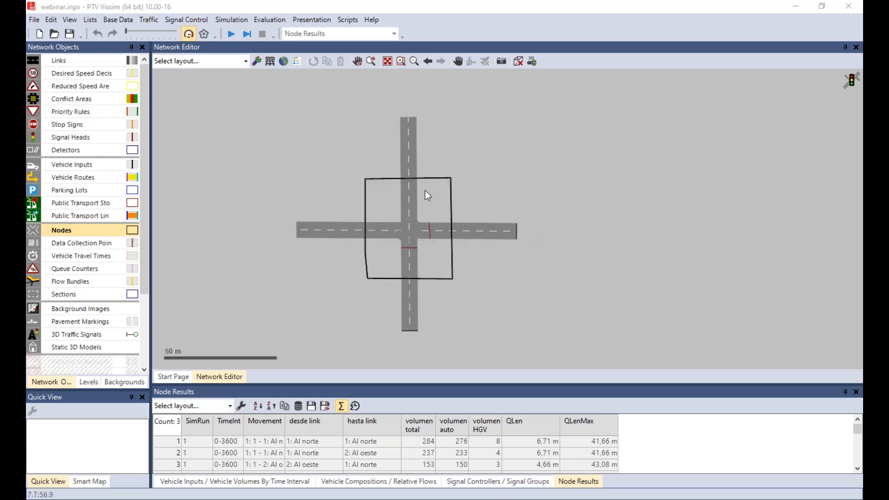
# - Hide the nodes and create a public transport line along Al norte from its southern to its northern end, accepting deletion of the Movement results
pyautogui.click(76, 217)
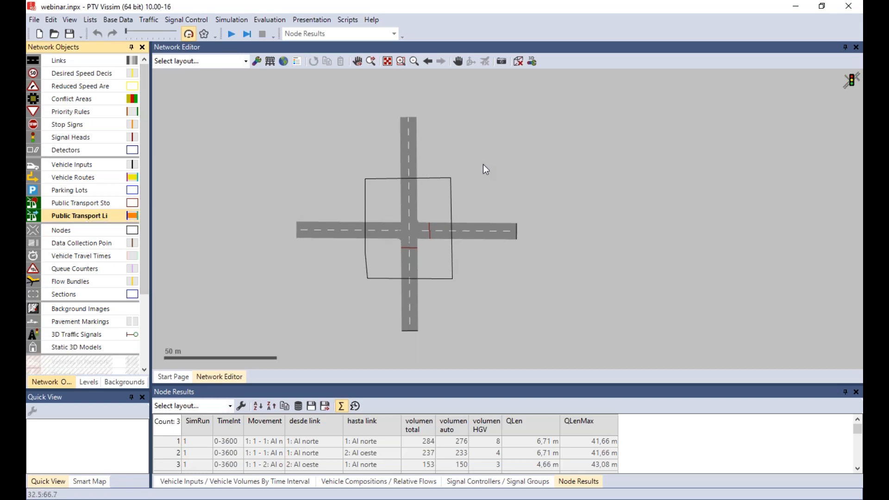
pyautogui.click(34, 230)
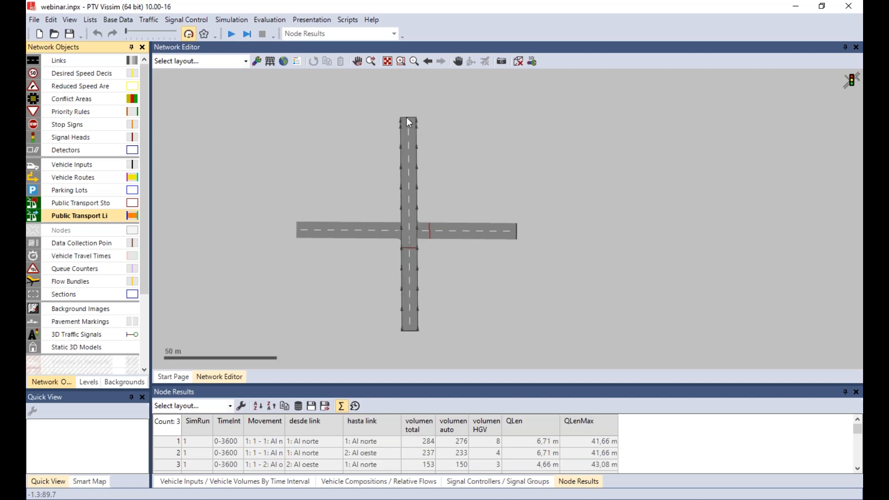
pyautogui.click(413, 327)
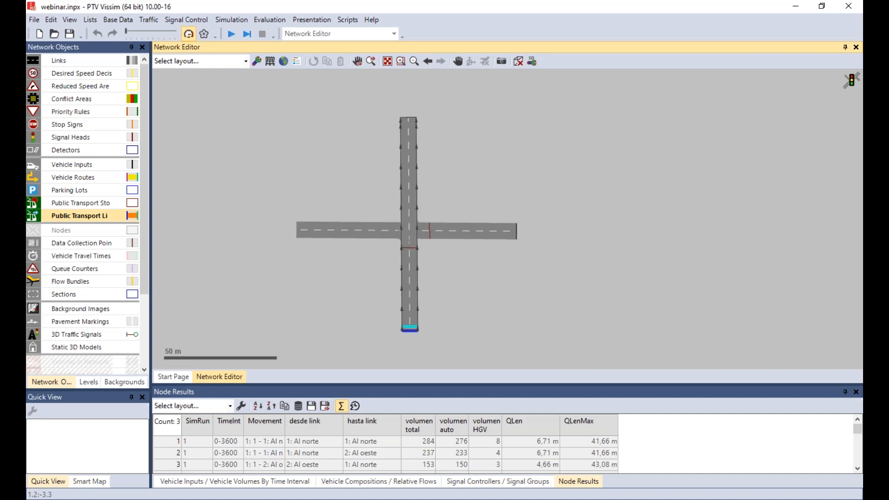
pyautogui.click(410, 123)
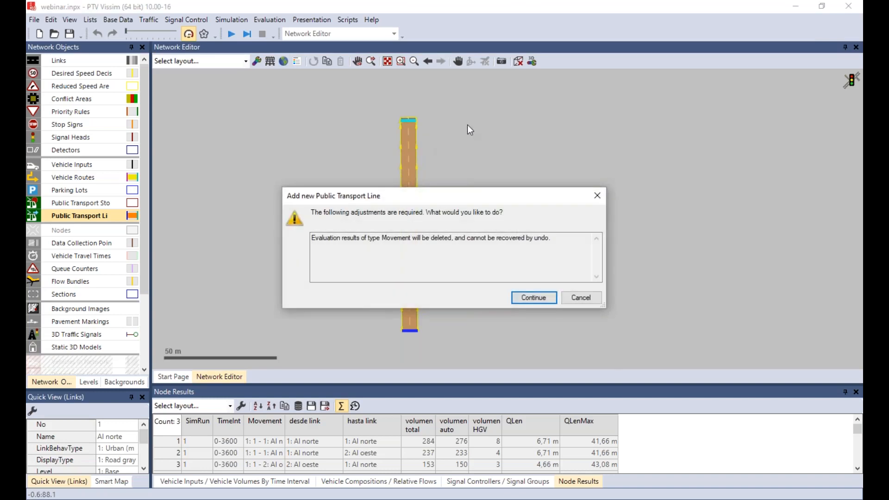
pyautogui.click(524, 298)
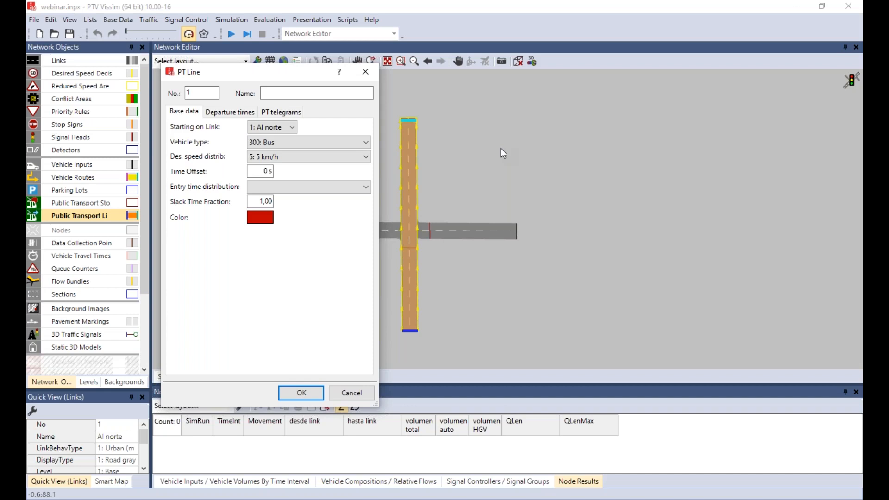
# - Name the bus line 1, with desired speed distribution 40 km/h and entry time distribution 1: 0.5 s
pyautogui.click(276, 93)
pyautogui.write('1')
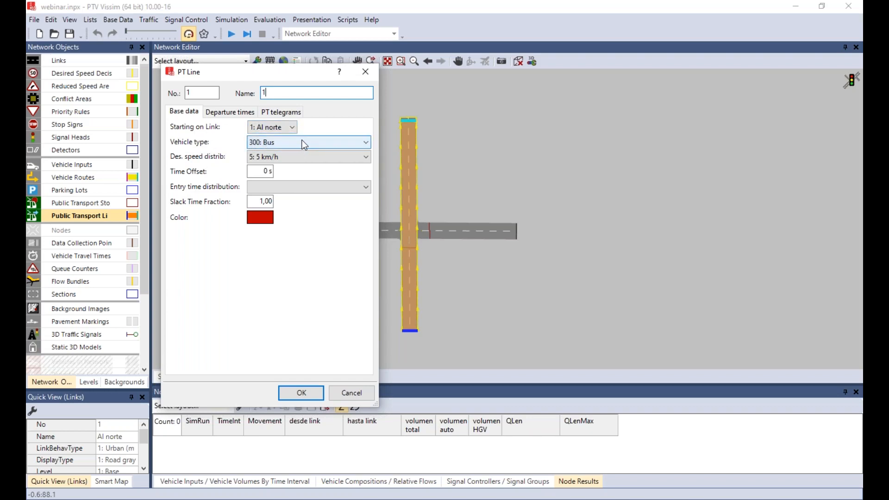
pyautogui.click(294, 160)
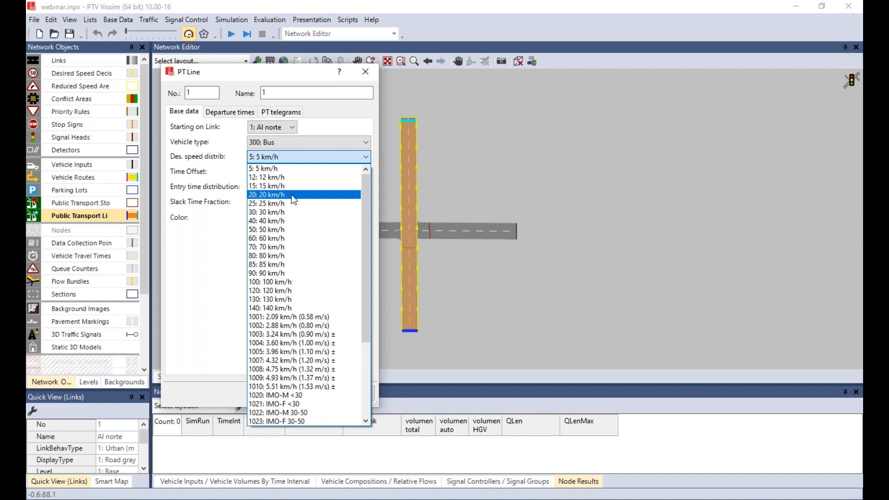
pyautogui.click(279, 225)
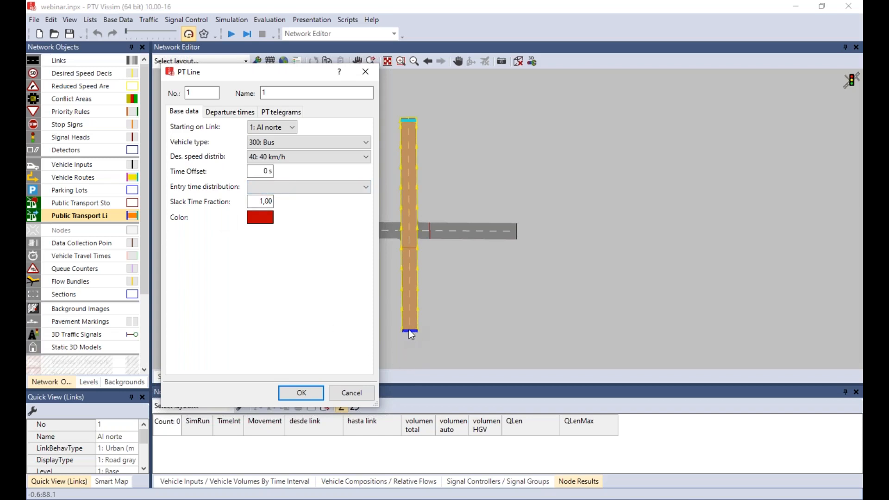
pyautogui.click(305, 187)
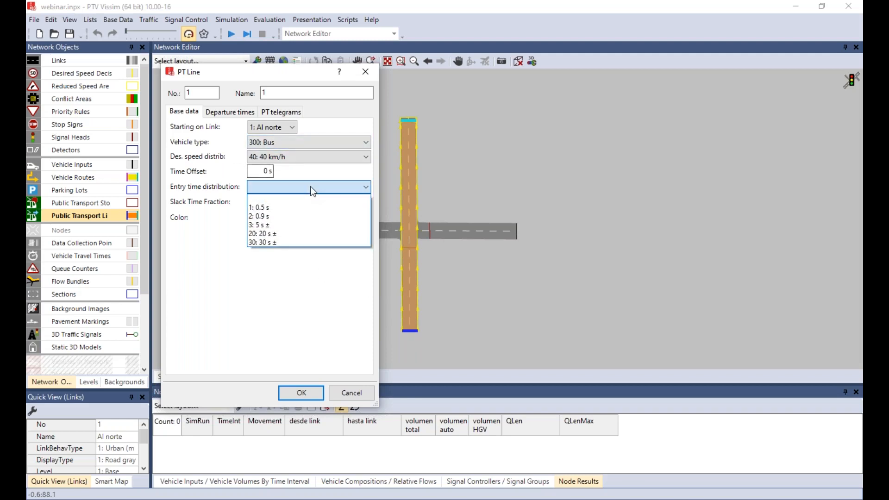
pyautogui.click(280, 208)
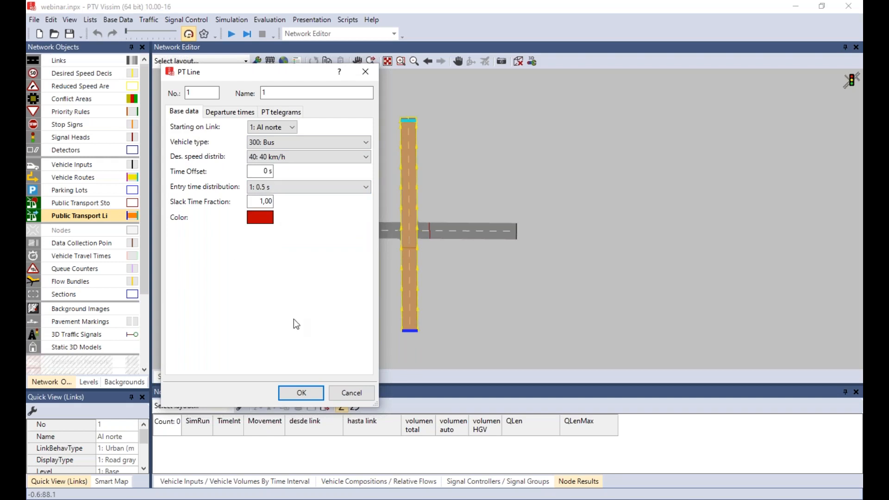
# - Generate the line's departure times from 60 s to 3600 s at a rate of 360 s, and accept the line
pyautogui.click(228, 115)
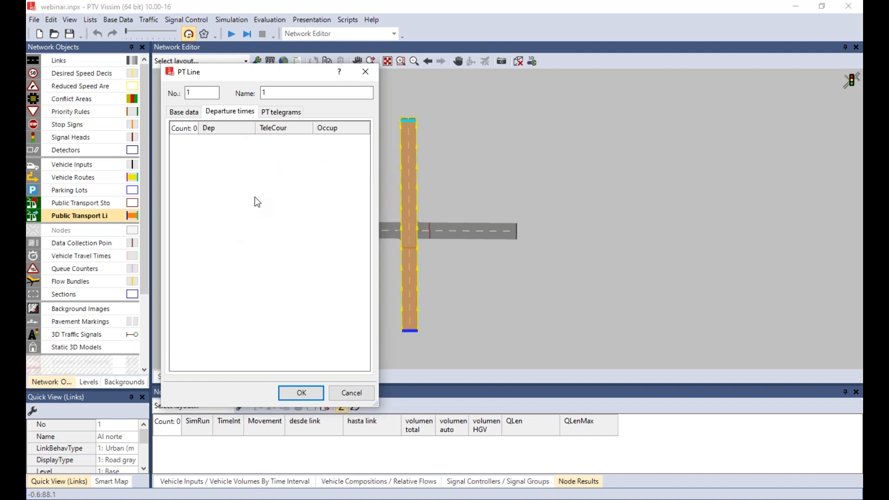
pyautogui.rightClick(254, 197)
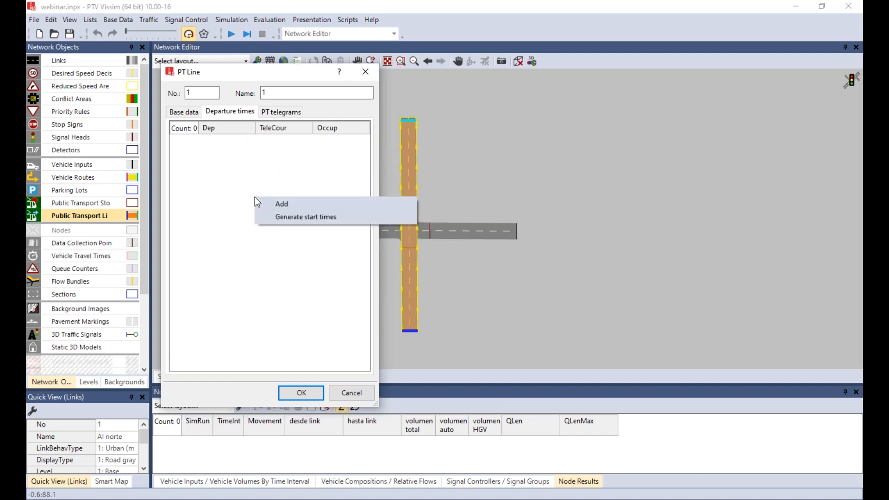
pyautogui.click(273, 218)
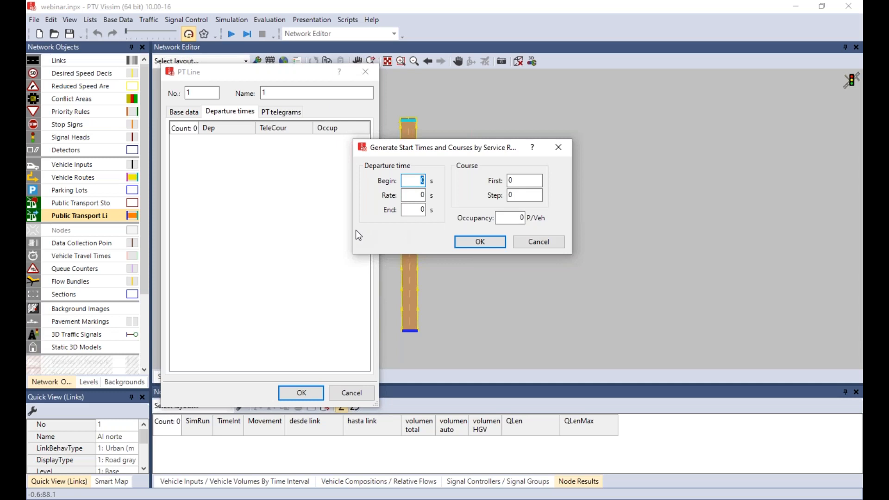
pyautogui.write('60')
pyautogui.click(417, 195)
pyautogui.write('360')
pyautogui.press('Tab')
pyautogui.write('3600')
pyautogui.click(482, 242)
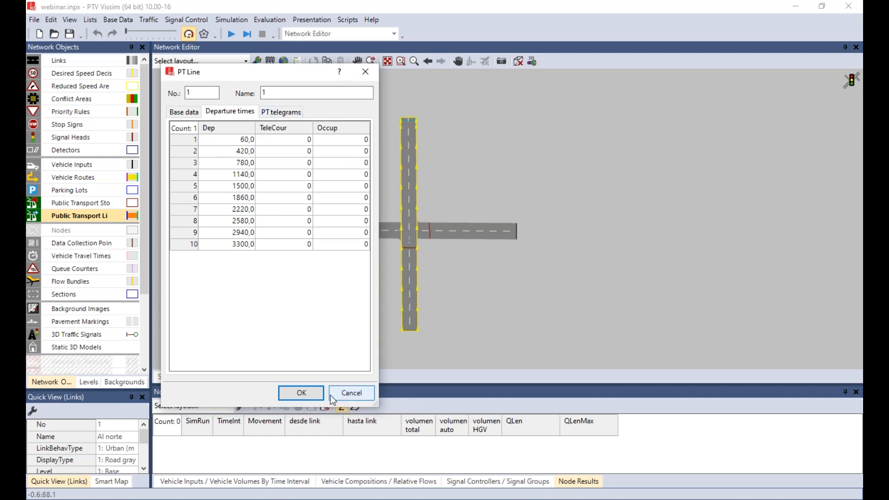
pyautogui.click(308, 397)
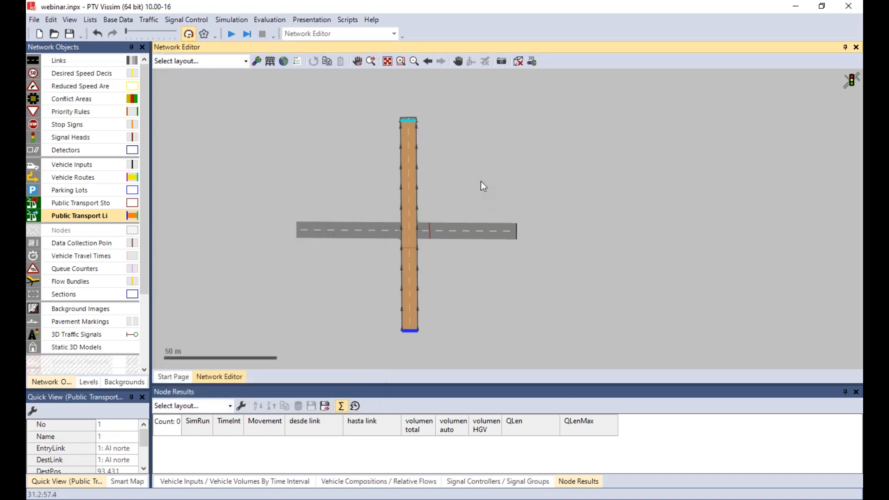
pyautogui.click(481, 165)
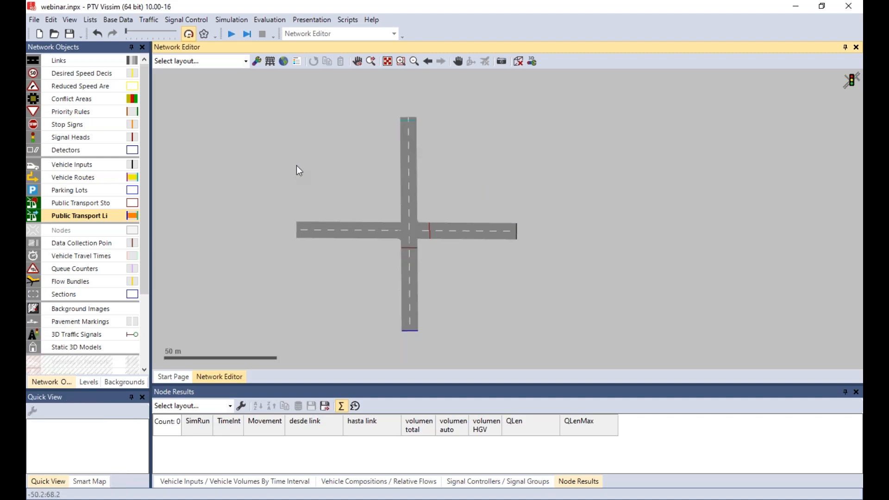
# - Place a 3 m public transport stop named 1 on lane 1 near Al norte's northern end, at about 90 m
pyautogui.click(63, 203)
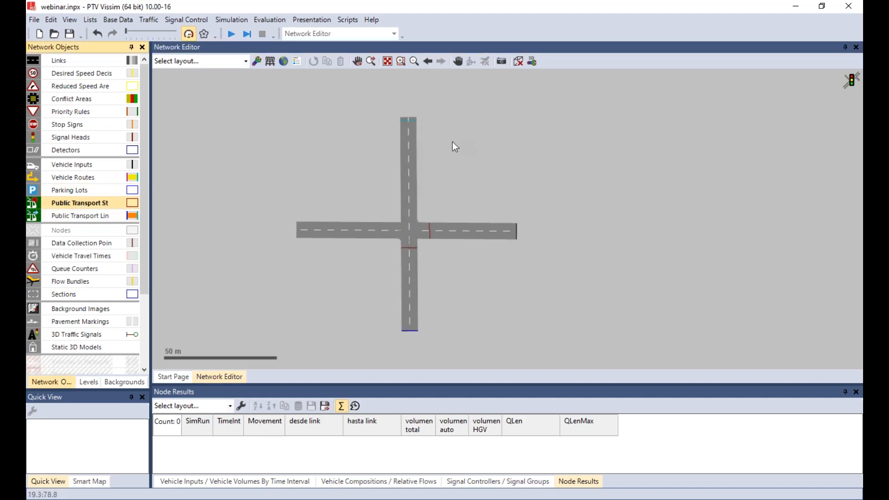
pyautogui.keyDown('ctrl'); pyautogui.rightClick(413, 129); pyautogui.keyUp('ctrl')
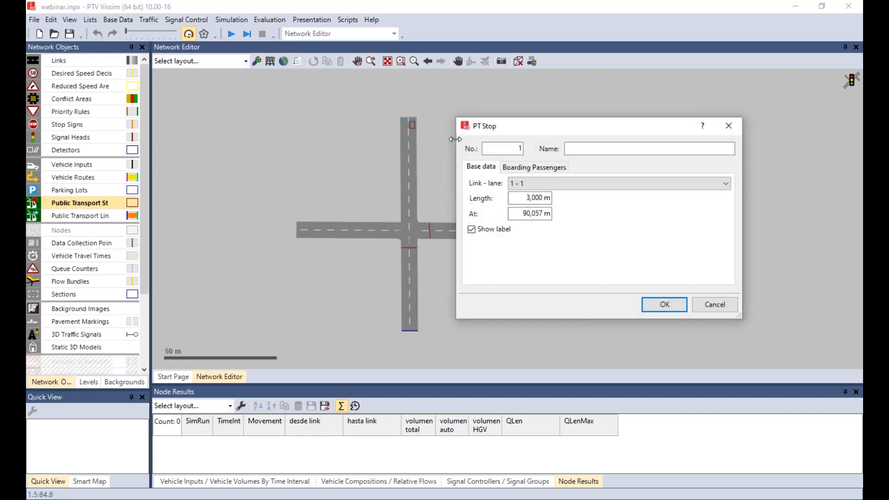
pyautogui.moveTo(585, 131); pyautogui.dragTo(348, 122)
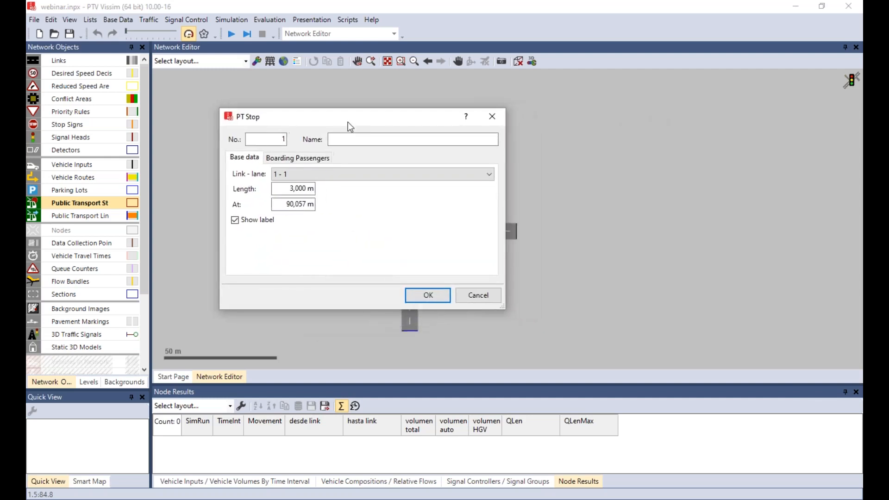
pyautogui.click(344, 141)
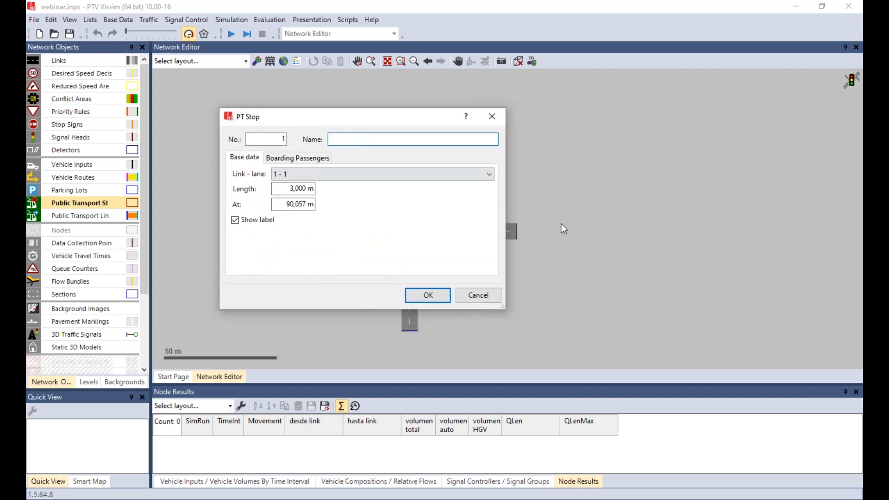
pyautogui.write('1')
pyautogui.click(421, 301)
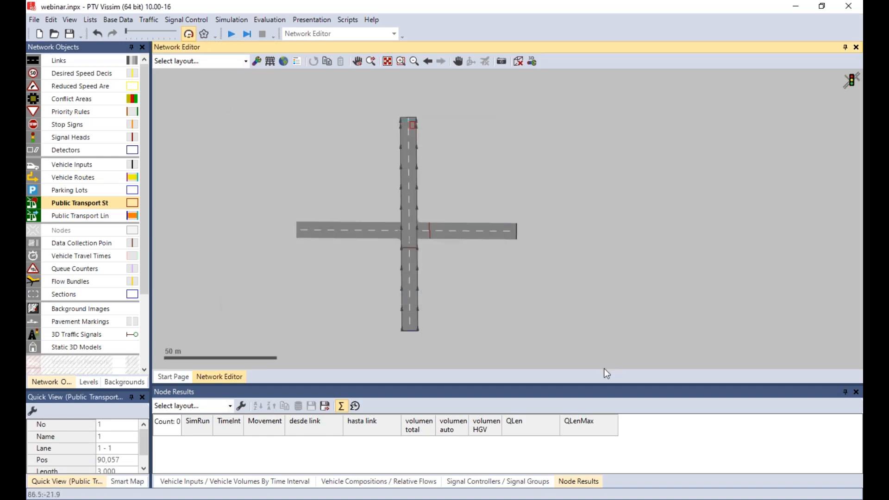
# - Show the Public Transport Lines list, adjust its height, and widen the lines section beside the line stops
pyautogui.click(82, 215)
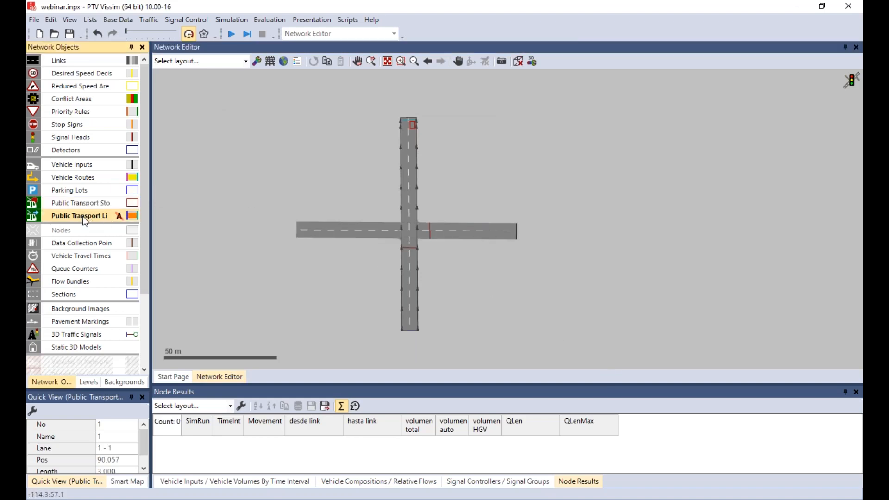
pyautogui.rightClick(82, 216)
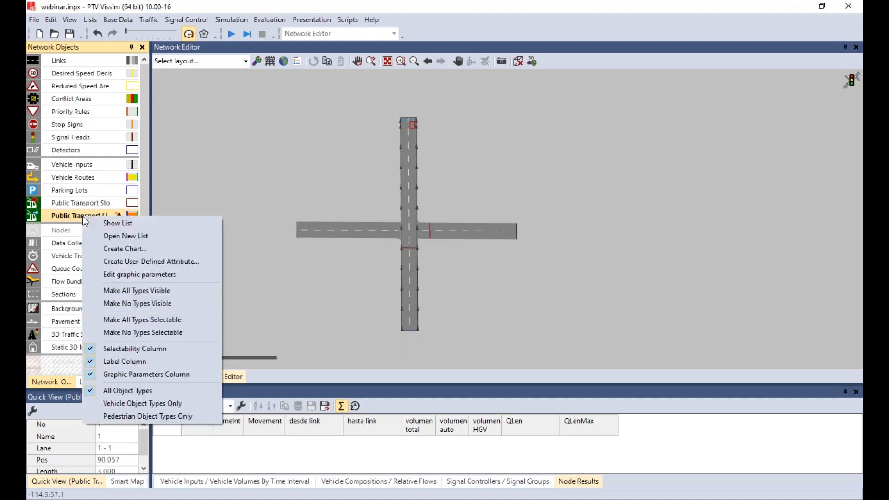
pyautogui.click(109, 222)
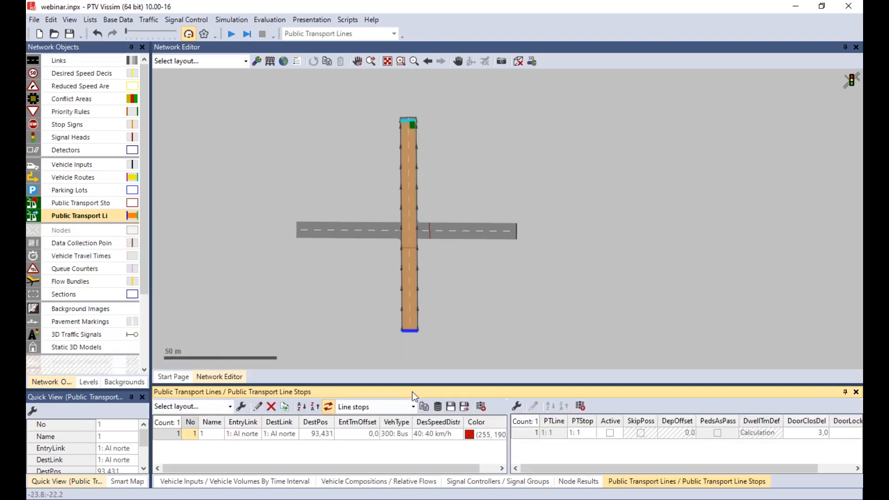
pyautogui.moveTo(407, 384); pyautogui.dragTo(385, 301)
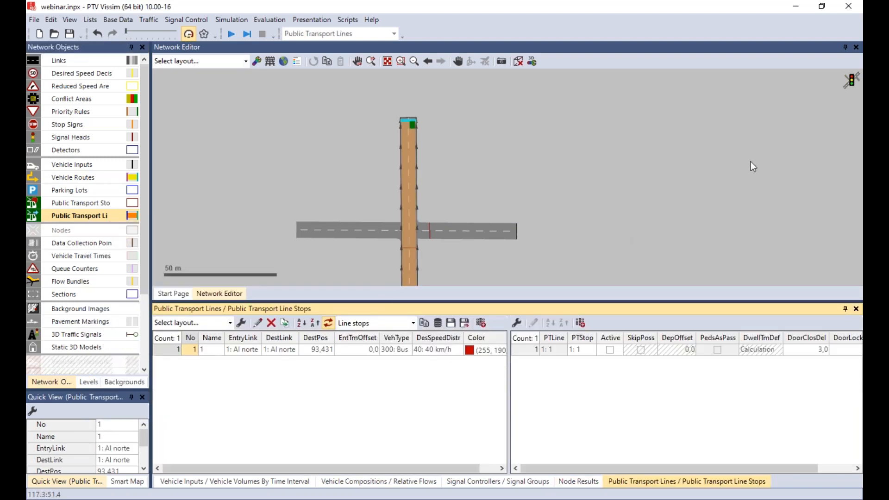
pyautogui.click(829, 15)
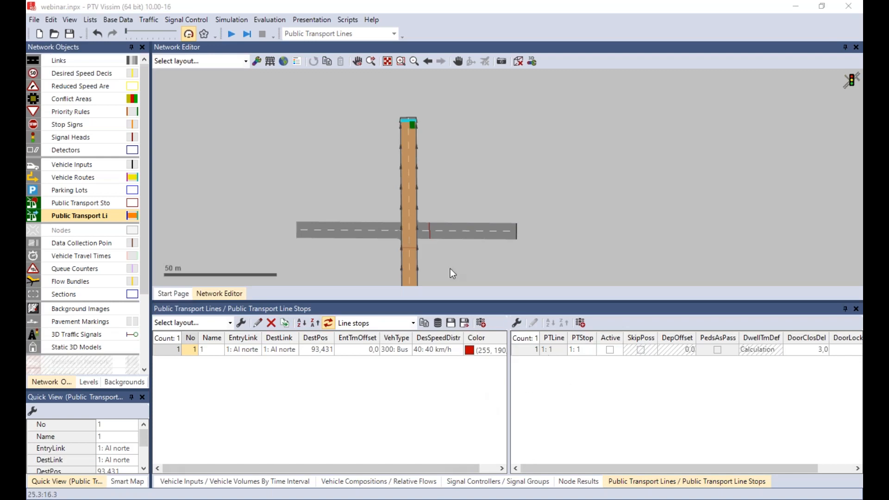
pyautogui.moveTo(537, 305); pyautogui.dragTo(535, 412)
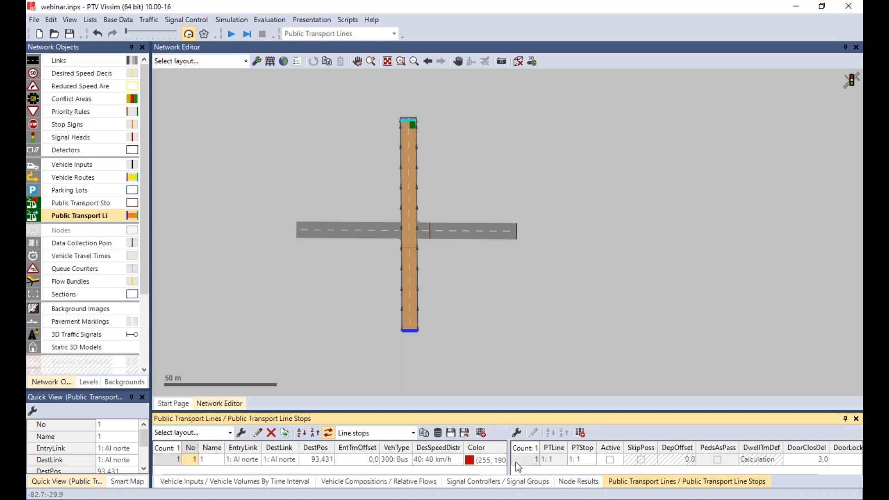
pyautogui.moveTo(508, 458); pyautogui.dragTo(579, 458)
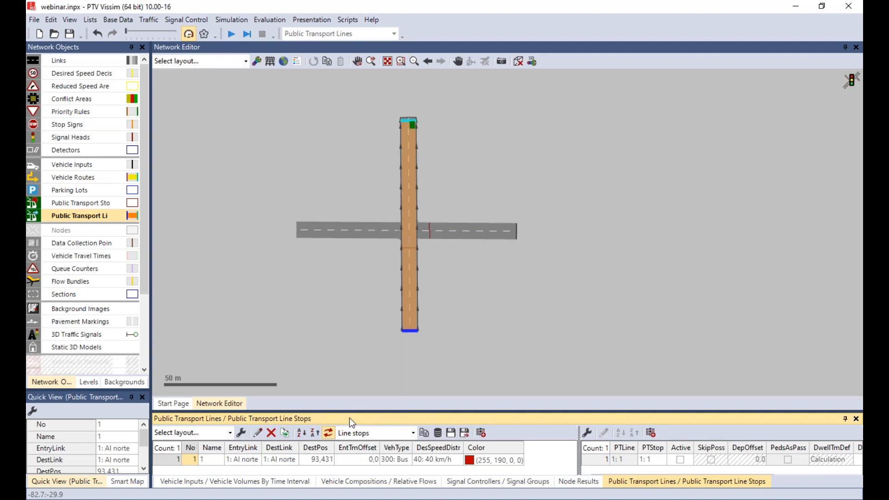
# - Add the entry time distribution and the count of departure times to the attributes shown for public transport lines
pyautogui.click(242, 433)
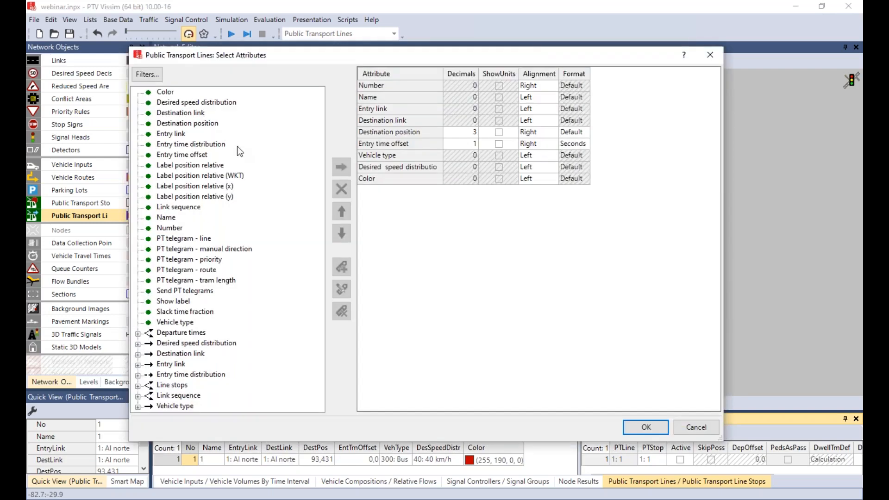
pyautogui.click(205, 145)
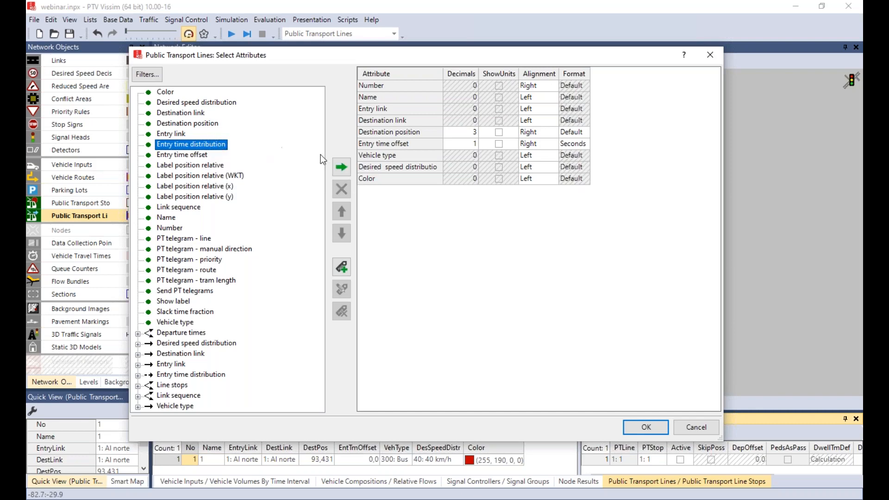
pyautogui.click(342, 167)
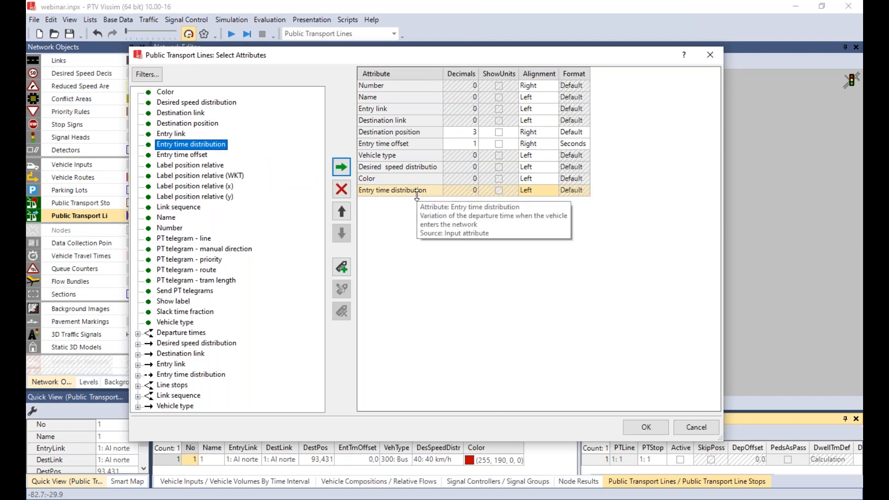
pyautogui.click(138, 333)
pyautogui.scroll(-3, 229, 289)
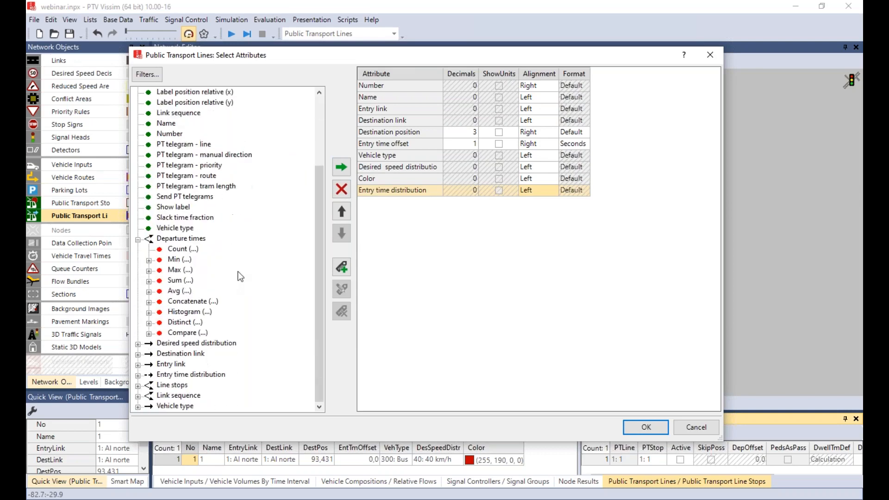
pyautogui.click(179, 250)
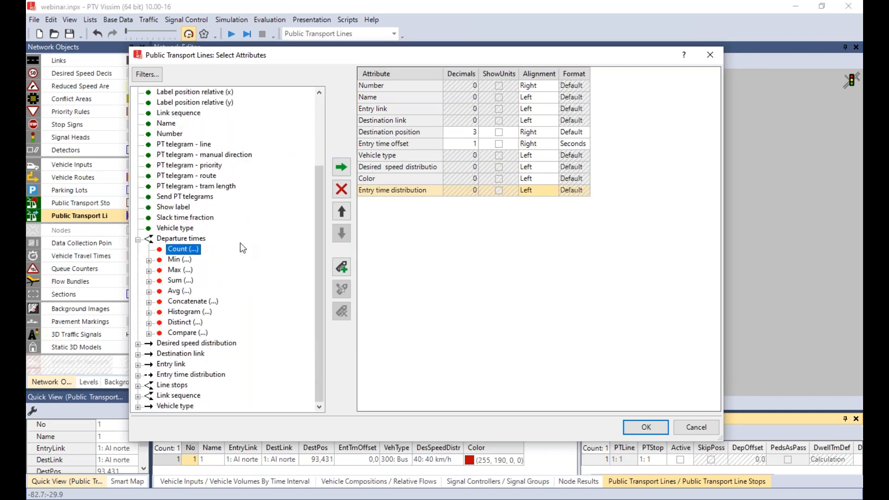
pyautogui.click(341, 166)
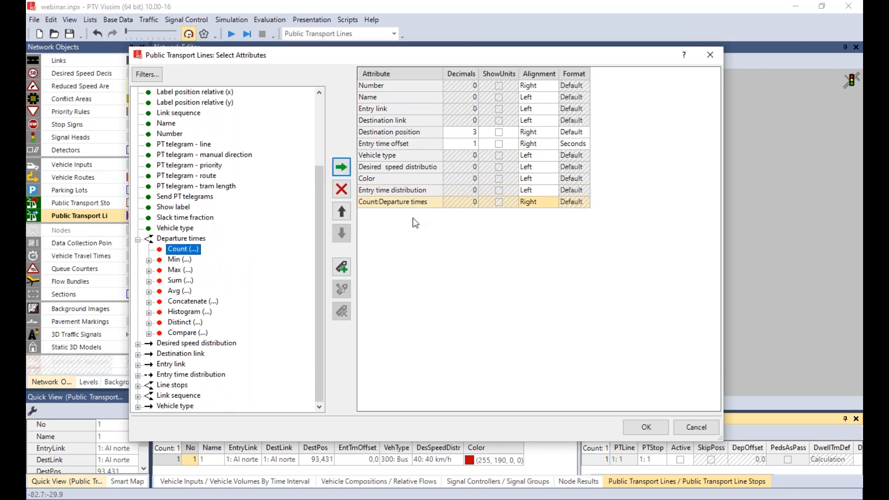
# - Add the minimum departure of the departure times to the list attributes and accept the selection
pyautogui.click(149, 260)
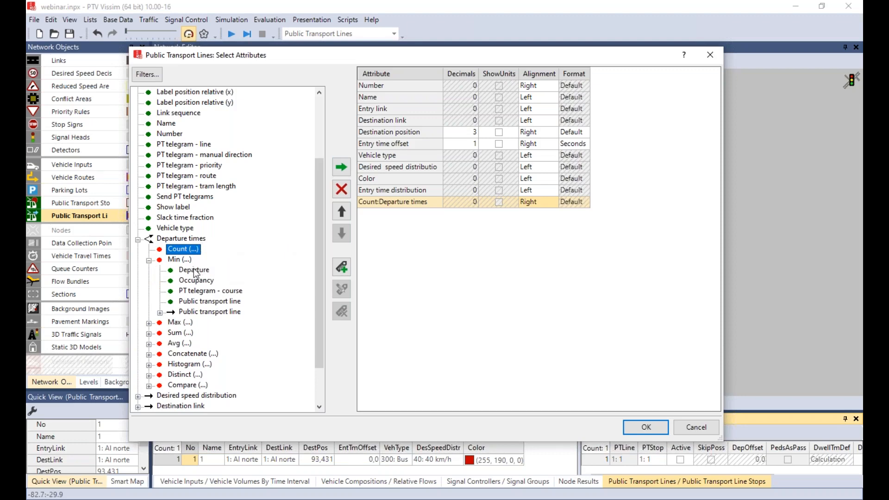
pyautogui.click(203, 271)
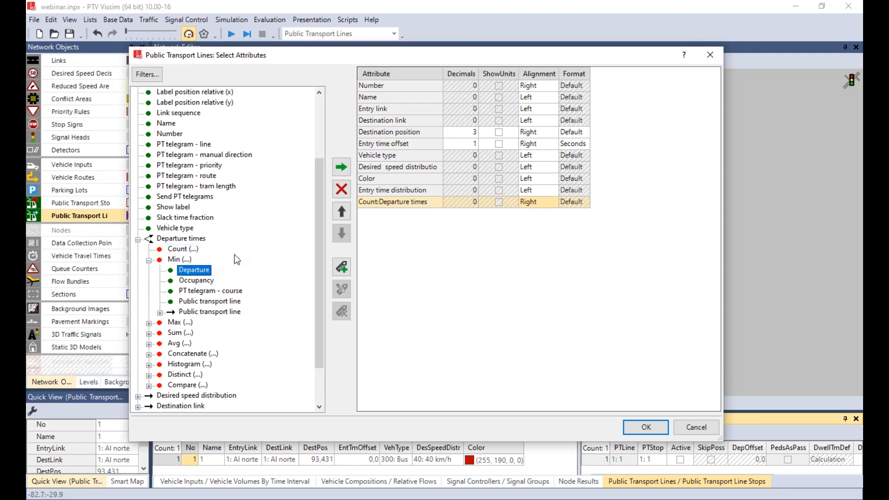
pyautogui.click(341, 167)
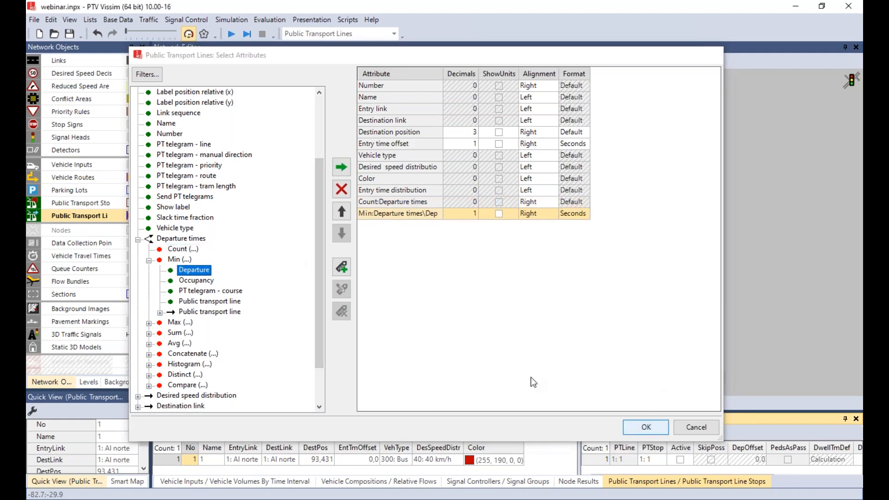
pyautogui.click(639, 427)
# - Enlarge the public transport lines list over the network view and widen its lines section to show the added columns
pyautogui.moveTo(467, 415); pyautogui.dragTo(419, 149)
pyautogui.moveTo(465, 469); pyautogui.dragTo(558, 467)
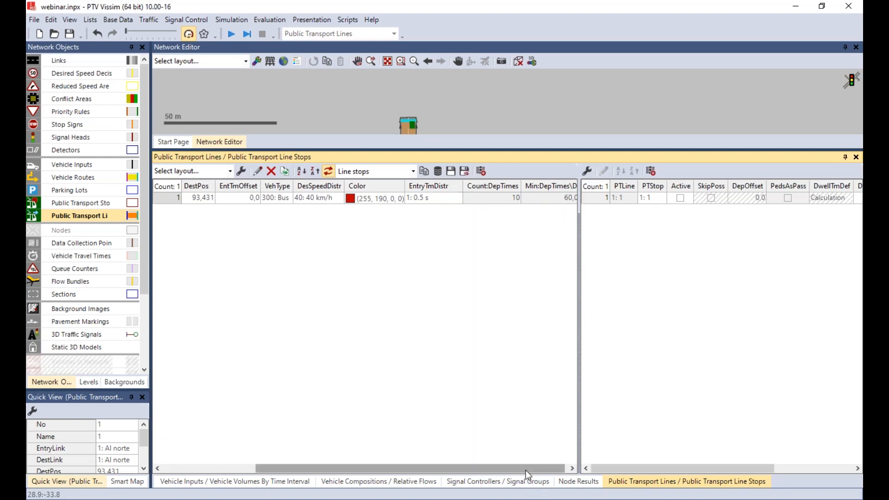
pyautogui.moveTo(474, 468)
pyautogui.mouseDown()
pyautogui.moveTo(465, 468)
pyautogui.moveTo(480, 468)
pyautogui.mouseUp()
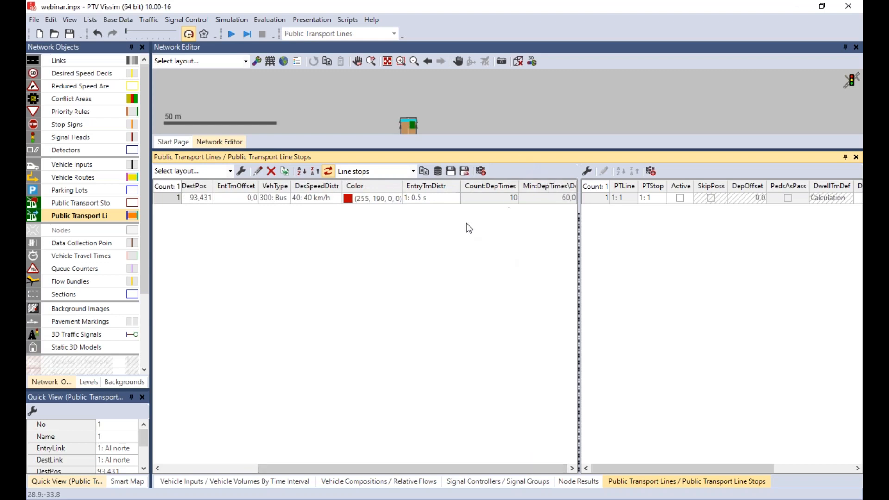
pyautogui.moveTo(583, 237); pyautogui.dragTo(640, 240)
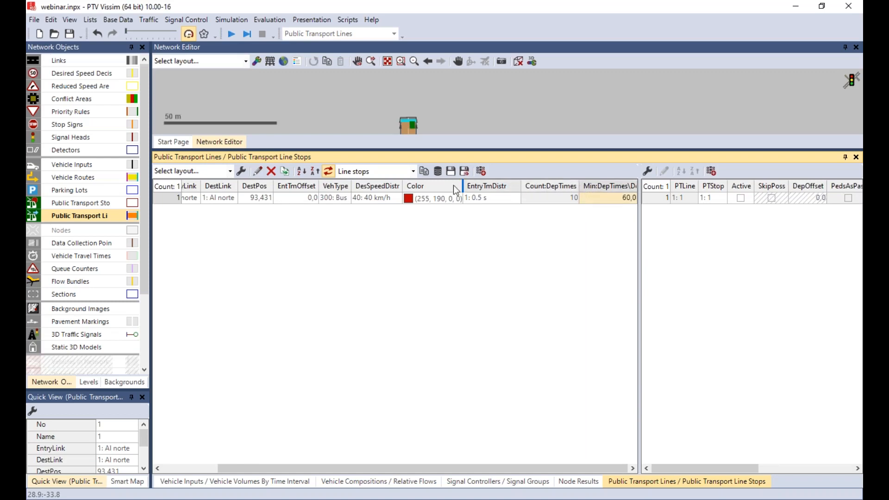
# - Reorder the line columns so departure count, minimum departure and entry time distribution follow the destination link in that order
pyautogui.moveTo(348, 187); pyautogui.dragTo(253, 187)
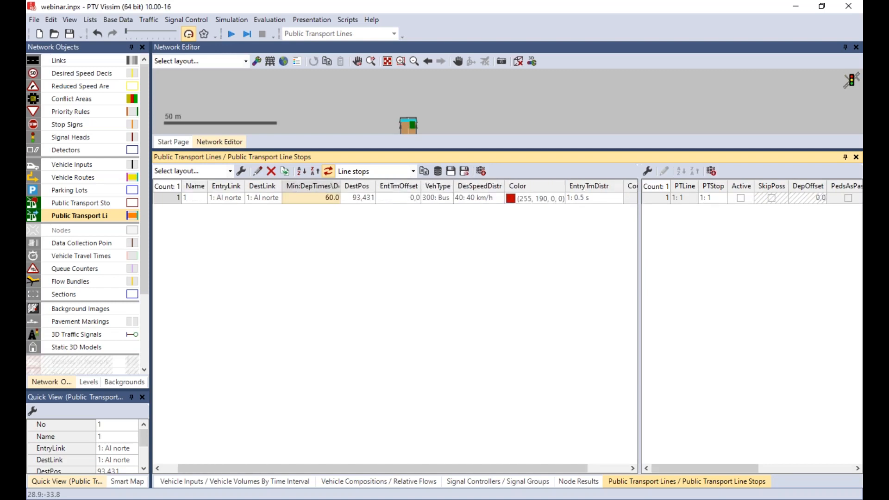
pyautogui.moveTo(590, 185); pyautogui.dragTo(346, 194)
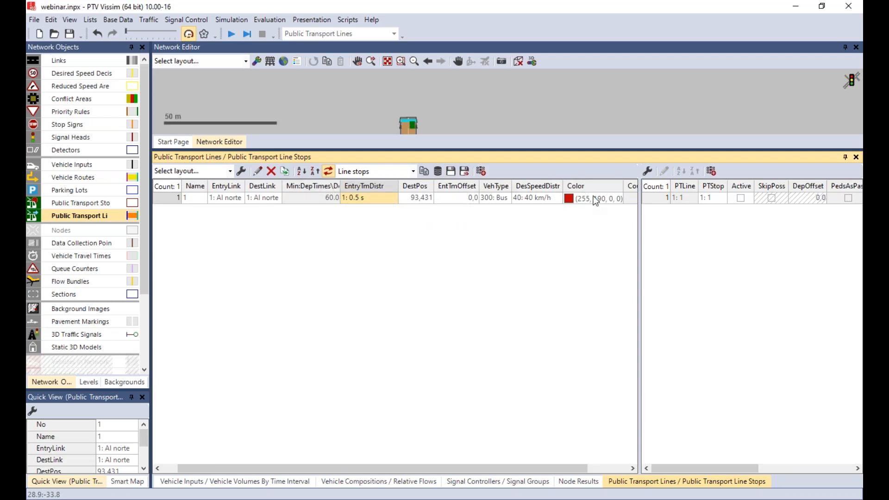
pyautogui.moveTo(550, 470); pyautogui.dragTo(604, 473)
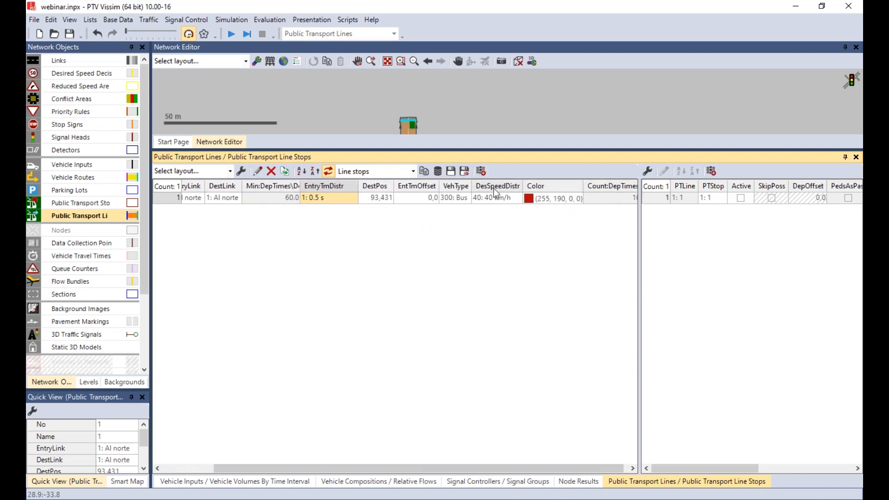
pyautogui.click(597, 186)
pyautogui.moveTo(600, 189); pyautogui.dragTo(252, 183)
pyautogui.moveTo(418, 469); pyautogui.dragTo(398, 468)
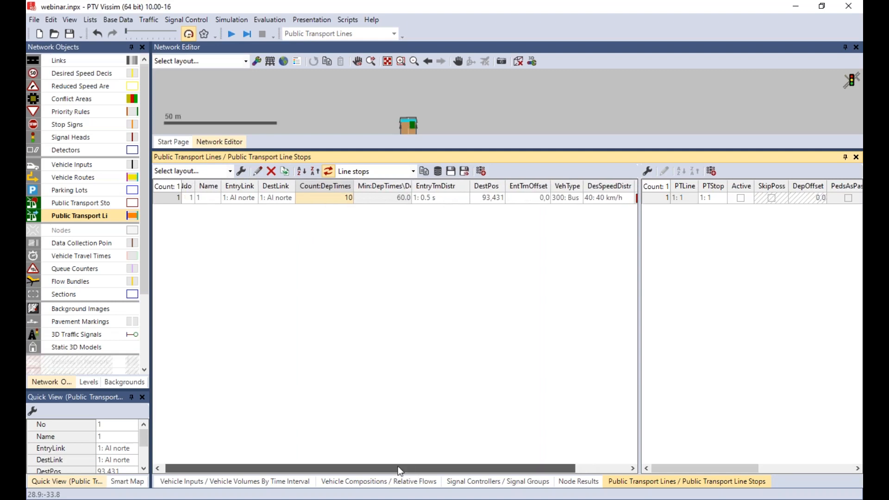
pyautogui.moveTo(400, 470); pyautogui.dragTo(397, 470)
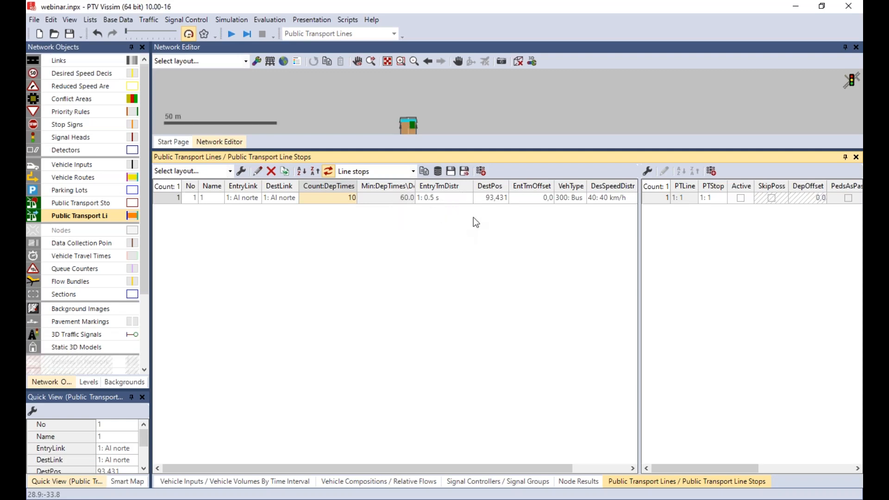
# - Narrow the lines section to show all line stop columns, and reduce the list's height to bring back the network view
pyautogui.moveTo(555, 469); pyautogui.dragTo(599, 468)
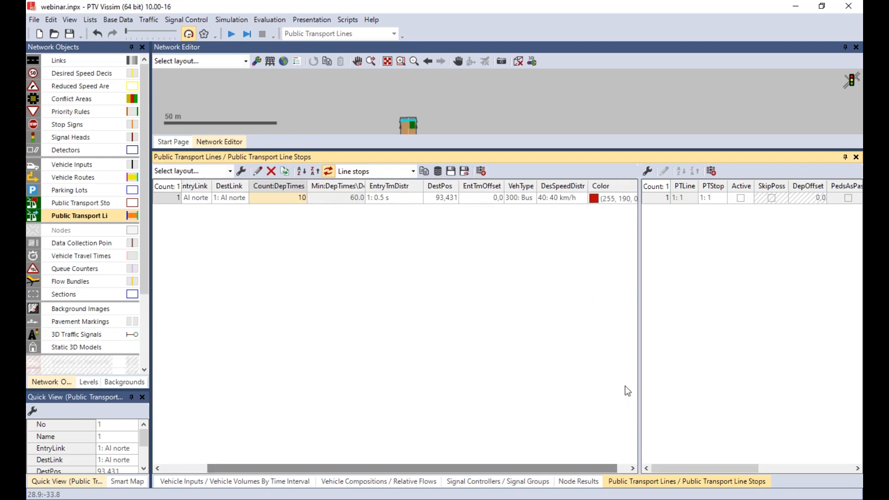
pyautogui.moveTo(640, 357); pyautogui.dragTo(352, 331)
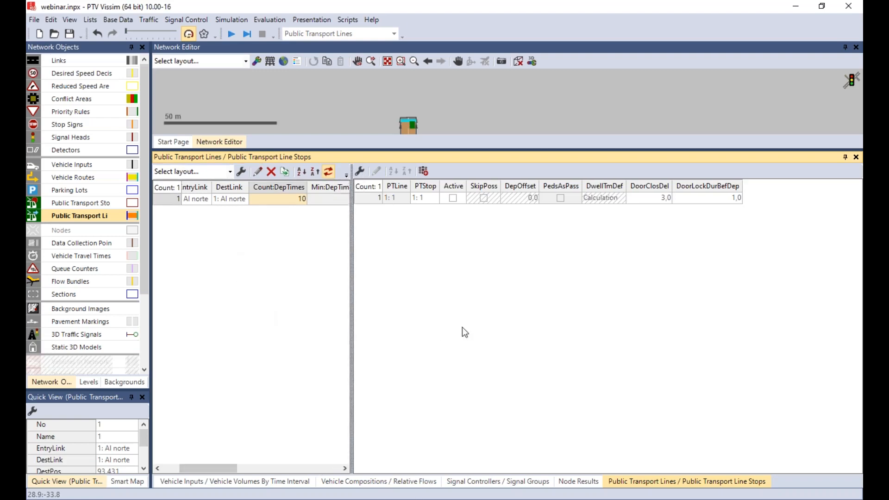
pyautogui.moveTo(235, 469); pyautogui.dragTo(220, 468)
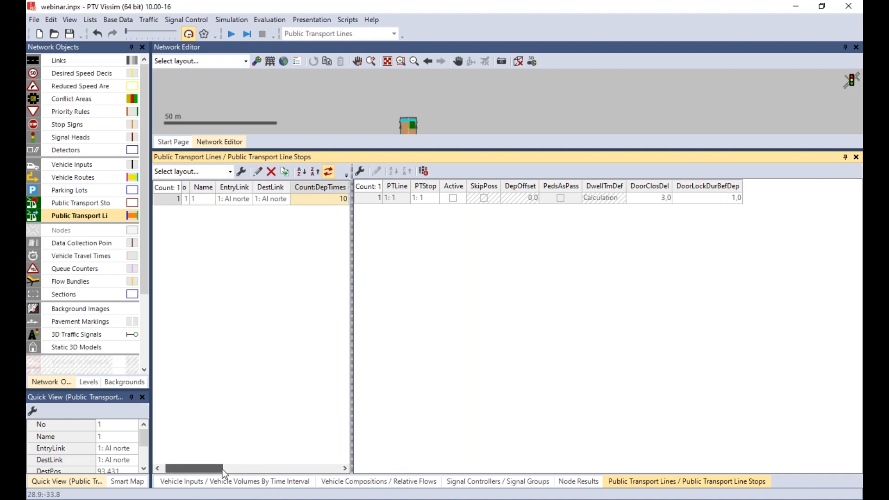
pyautogui.moveTo(350, 256); pyautogui.dragTo(427, 281)
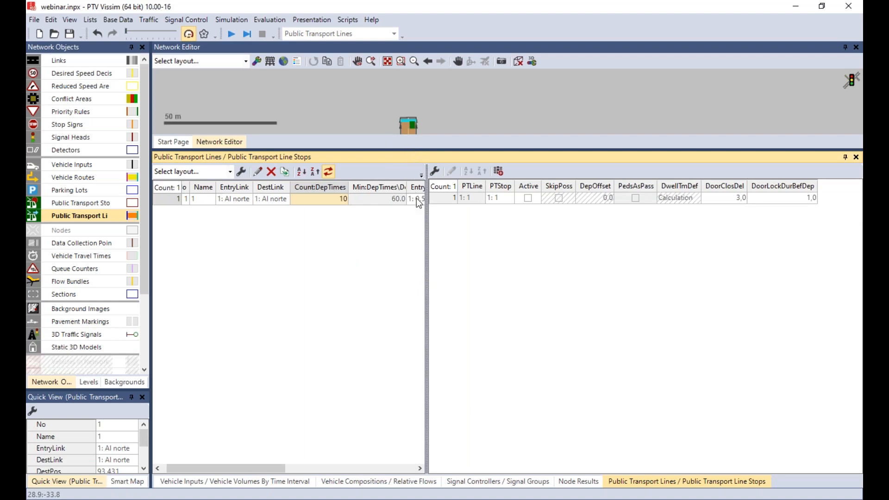
pyautogui.click(230, 173)
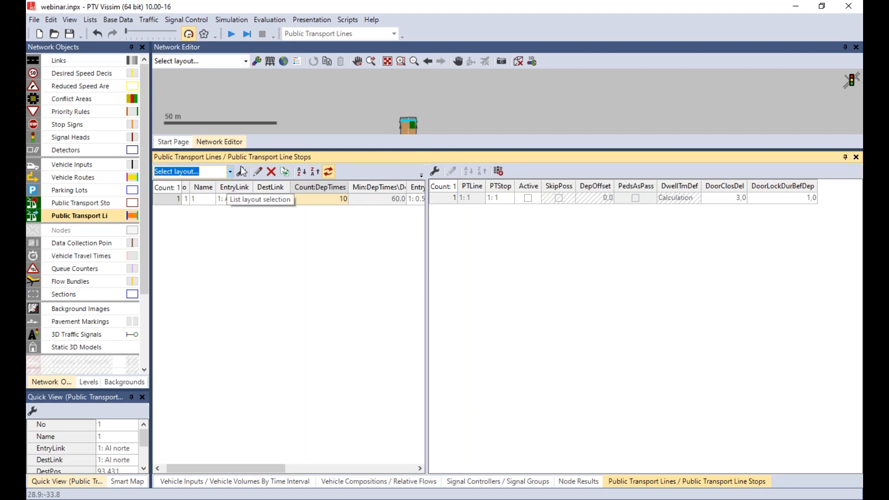
pyautogui.moveTo(416, 151); pyautogui.dragTo(417, 277)
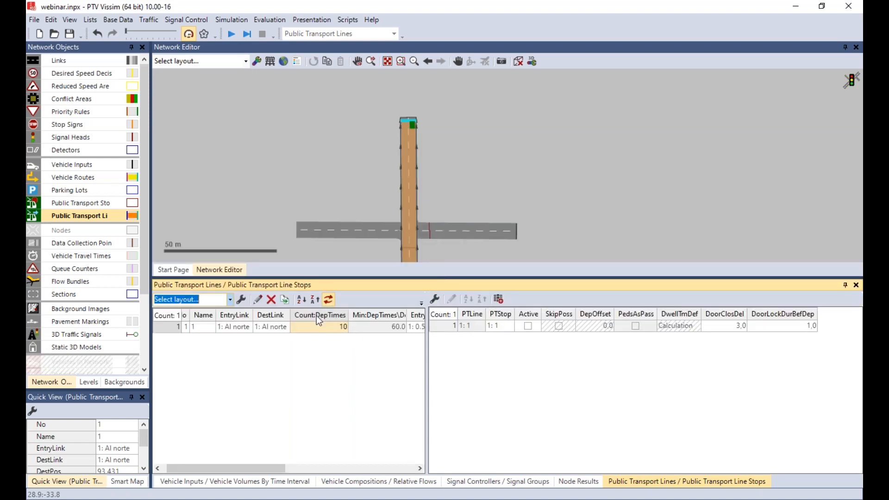
pyautogui.moveTo(260, 467); pyautogui.dragTo(225, 468)
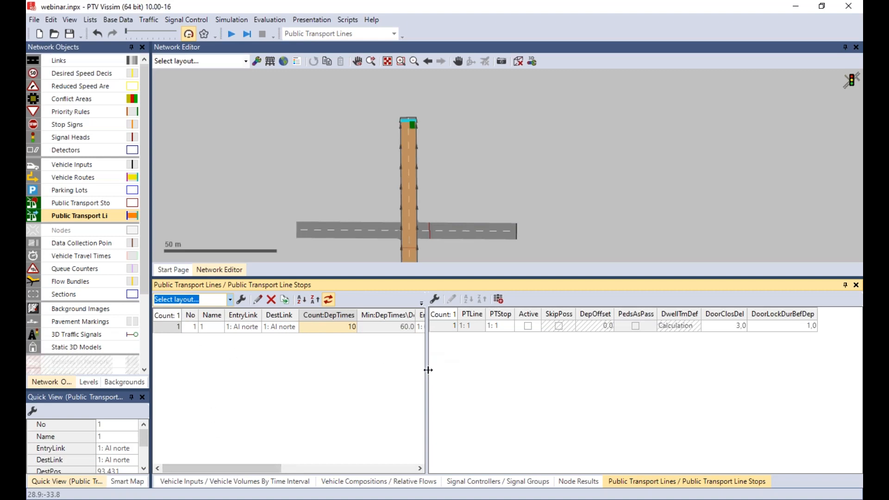
pyautogui.moveTo(428, 370); pyautogui.dragTo(358, 372)
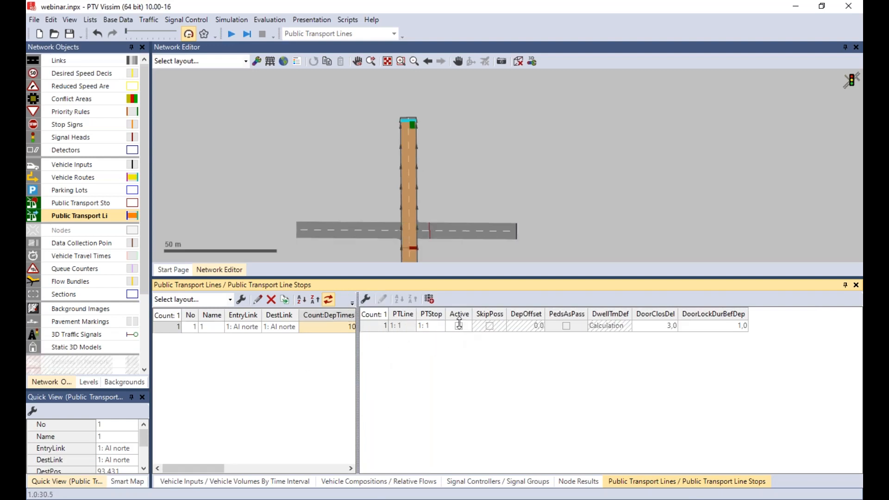
# - Activate stop 1 for bus line 1 and set its dwell time definition to Distribution
pyautogui.click(165, 326)
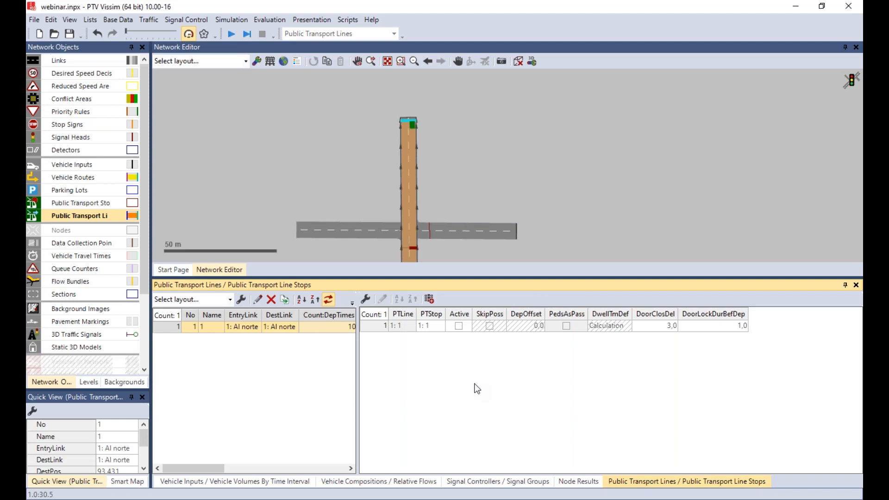
pyautogui.click(460, 326)
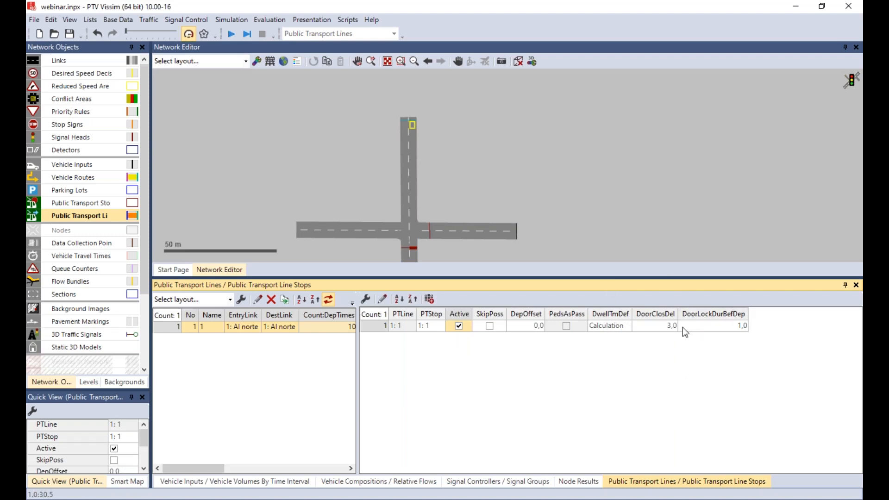
pyautogui.click(721, 10)
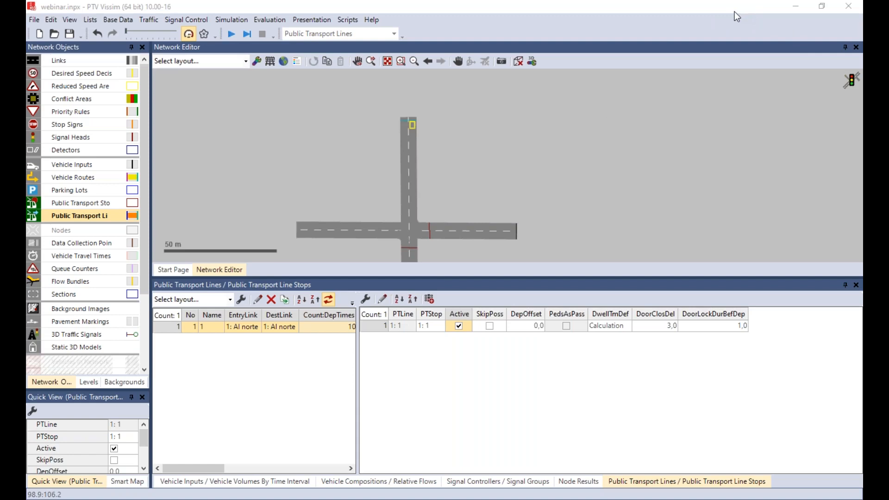
pyautogui.click(599, 327)
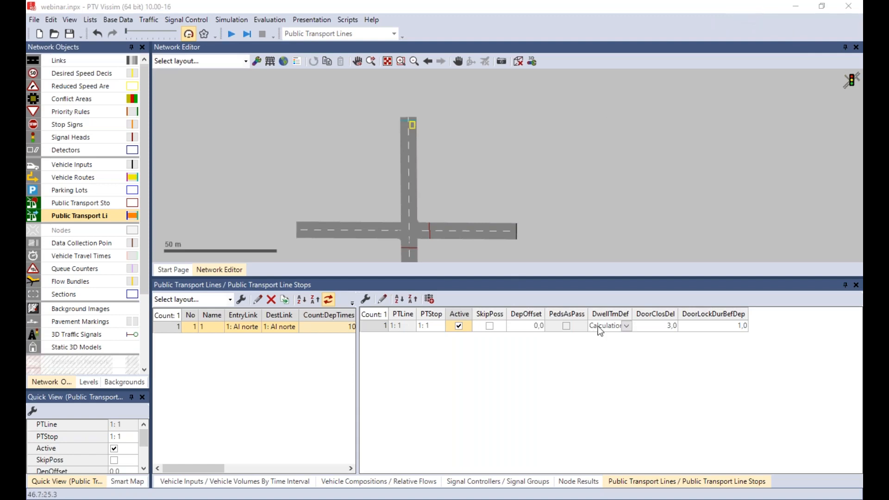
pyautogui.click(627, 327)
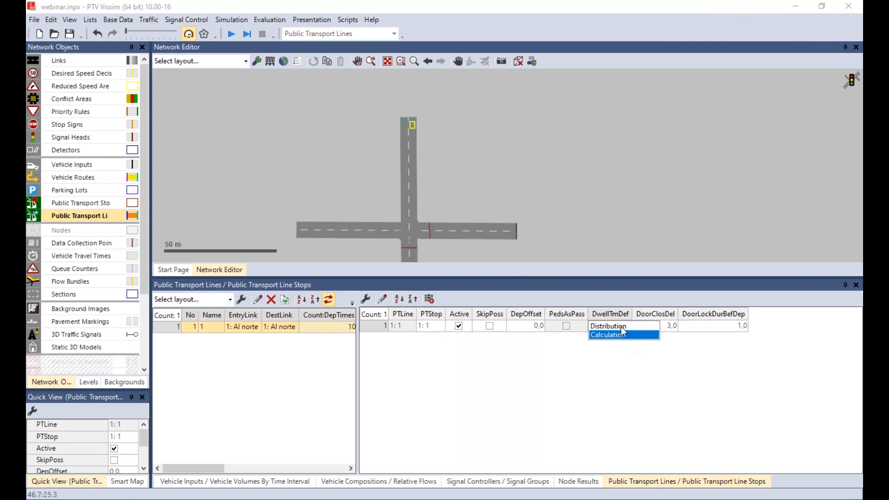
pyautogui.click(622, 327)
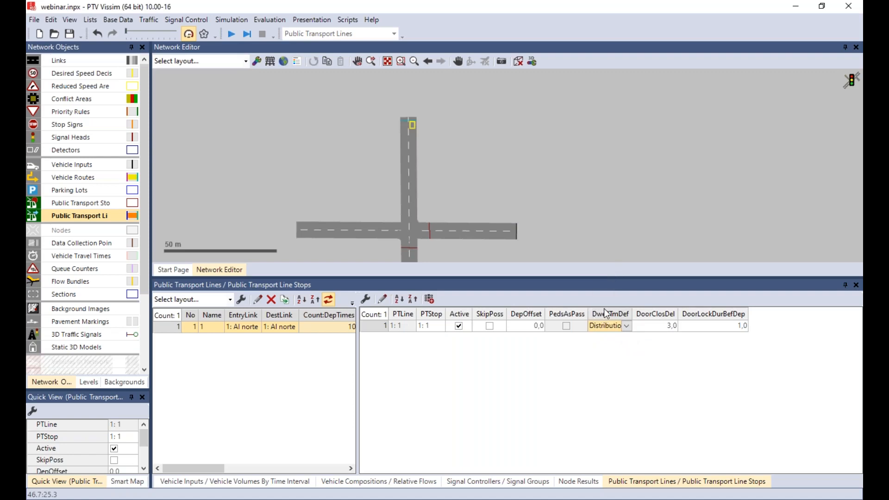
pyautogui.moveTo(608, 315)
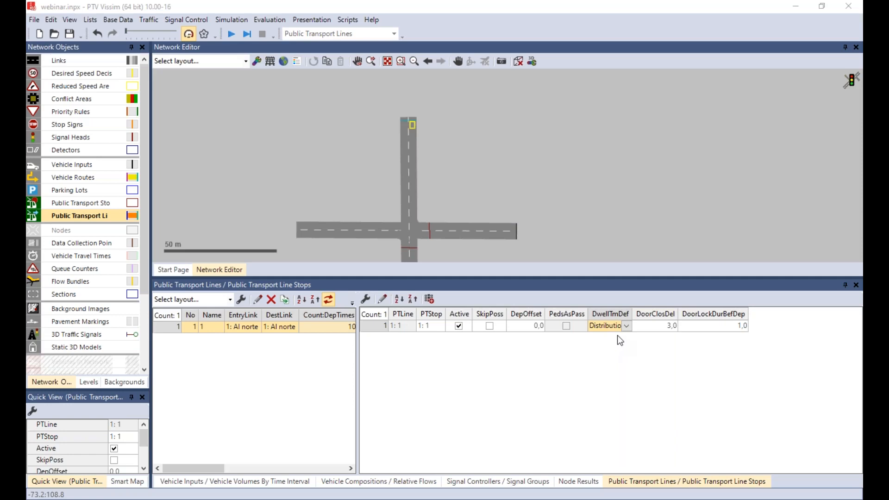
# - Open the list of time distributions and select distribution 30, the one with a 30 s mean
pyautogui.click(123, 21)
pyautogui.moveTo(124, 121)
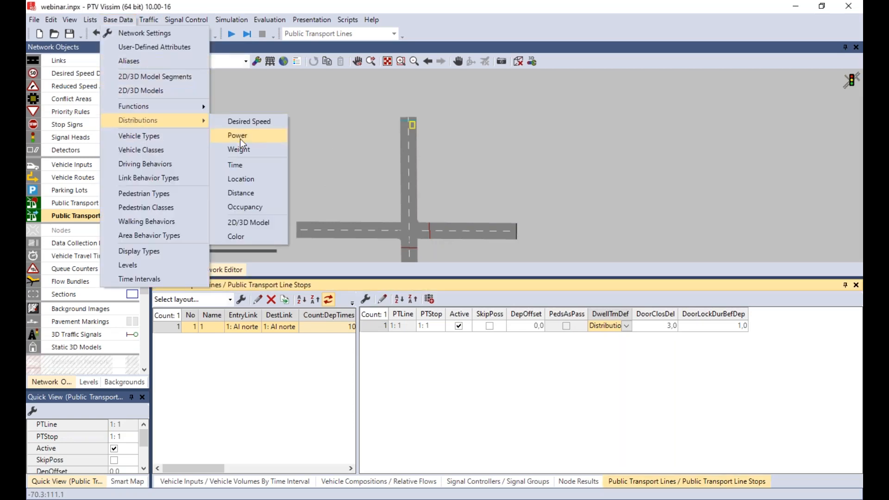
pyautogui.click(257, 167)
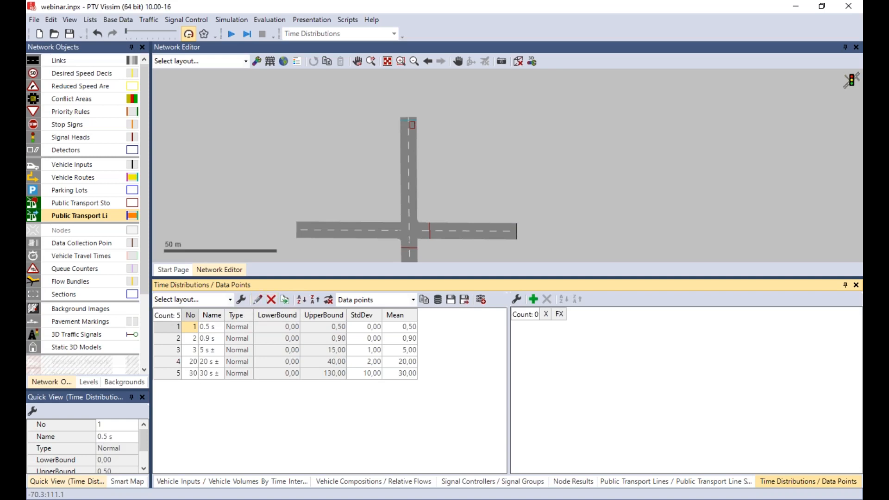
pyautogui.click(174, 375)
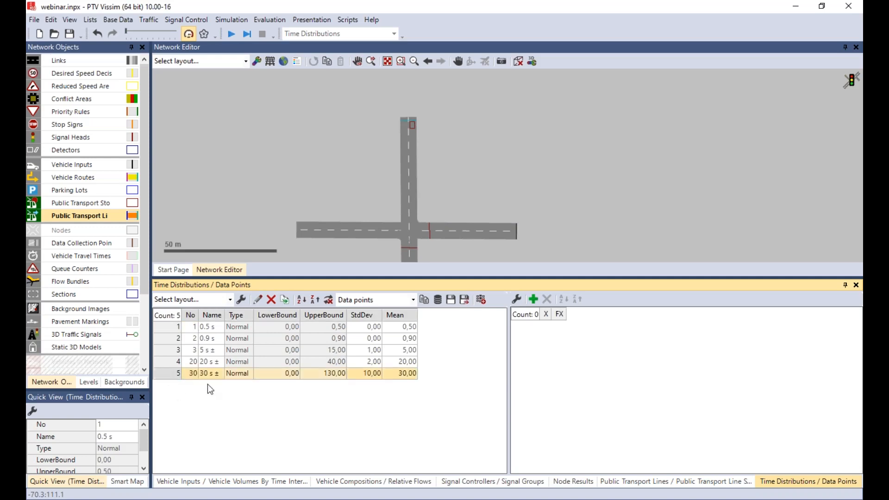
# - Duplicate the 30 s time distribution and name the copy 300
pyautogui.click(285, 301)
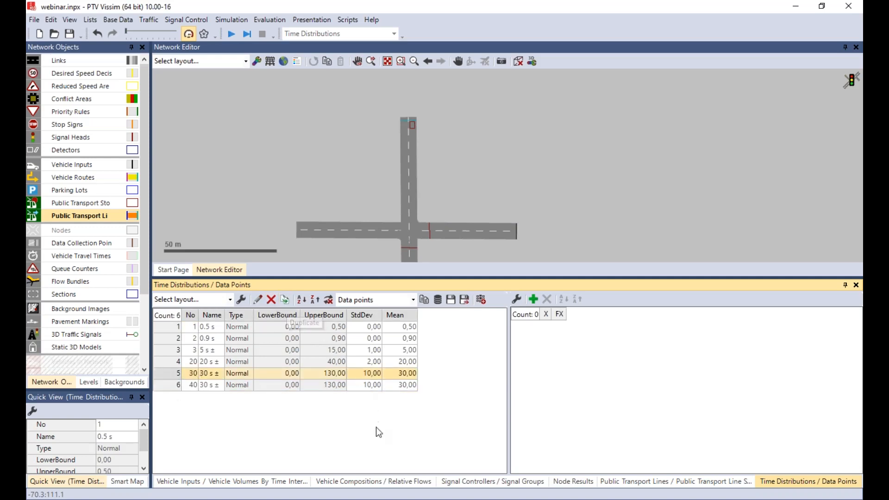
pyautogui.click(202, 384)
pyautogui.write('300')
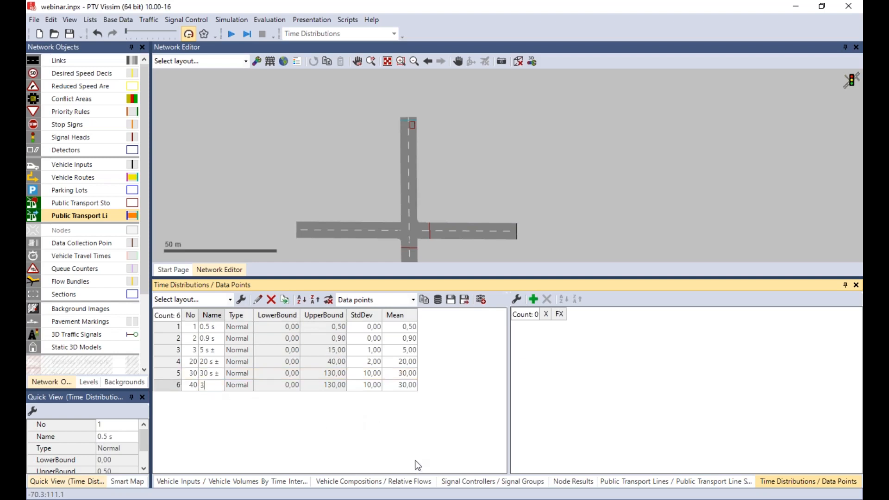
# - Set the mean of time distribution 40 to 300 and its standard deviation to 0
pyautogui.click(395, 387)
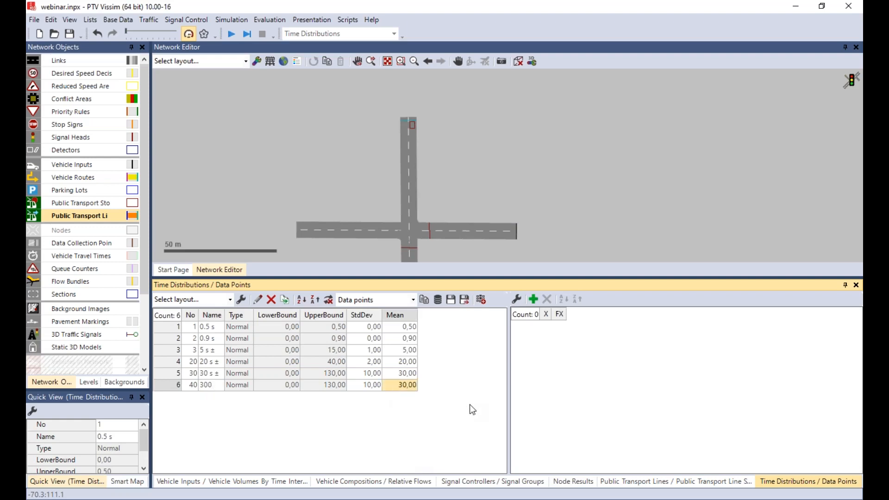
pyautogui.write('300')
pyautogui.press('Left')
pyautogui.write('0')
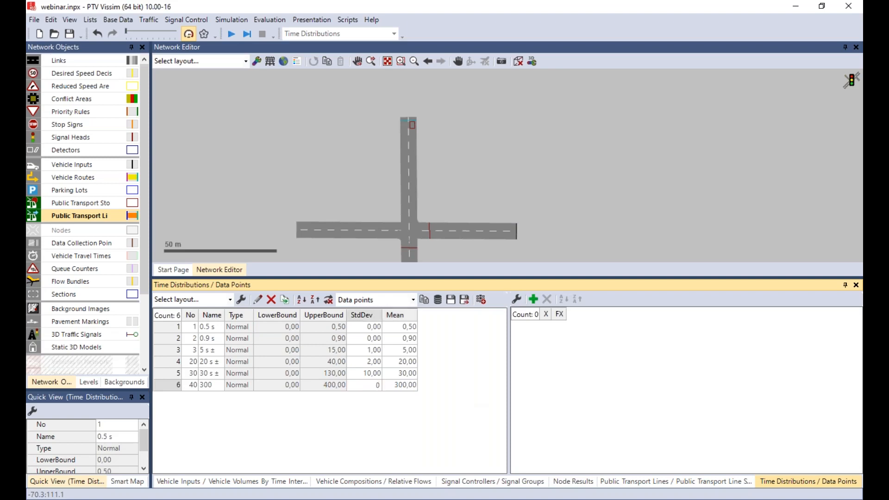
pyautogui.press('Left')
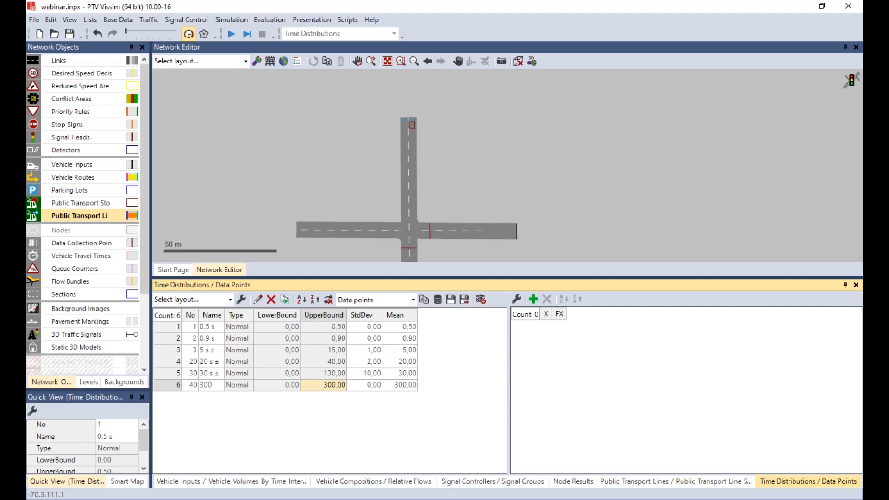
# - Recentre the intersection in the network view, and select line 1 in the public transport lines list to show its stops
pyautogui.moveTo(482, 279); pyautogui.dragTo(472, 386)
pyautogui.moveTo(441, 271); pyautogui.dragTo(512, 258)
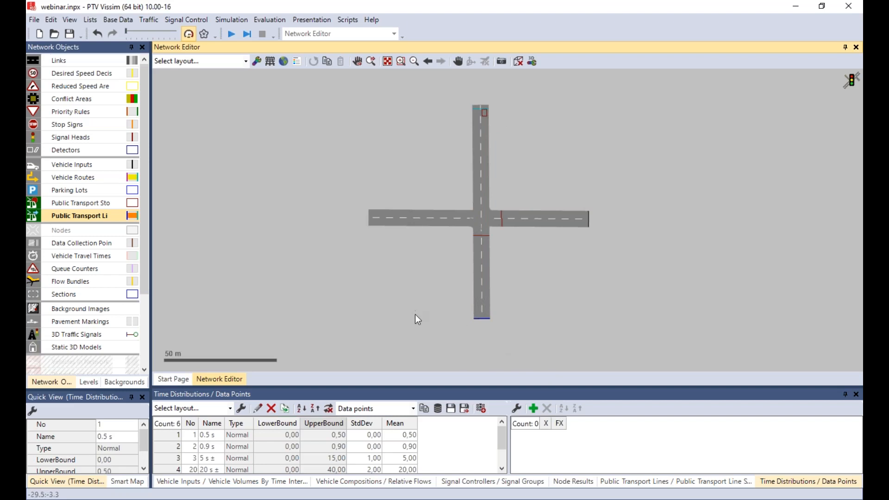
pyautogui.click(485, 113)
pyautogui.moveTo(450, 388); pyautogui.dragTo(418, 258)
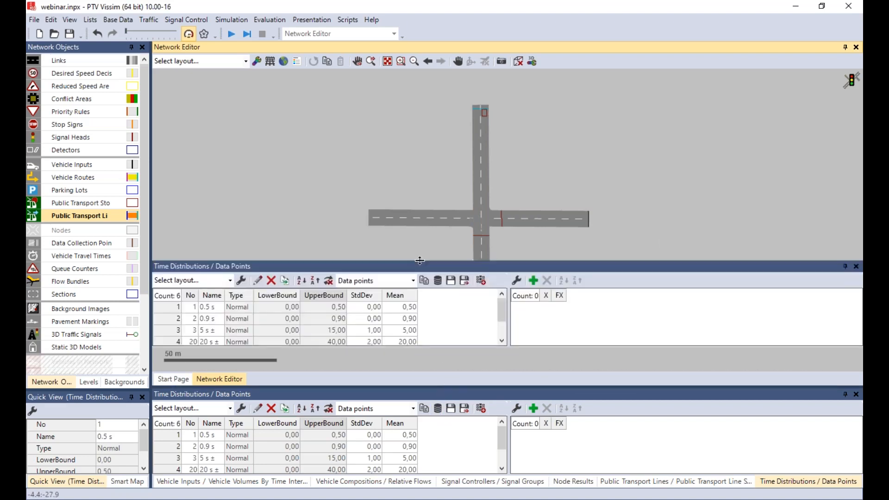
pyautogui.moveTo(624, 485); pyautogui.dragTo(633, 486)
pyautogui.click(633, 485)
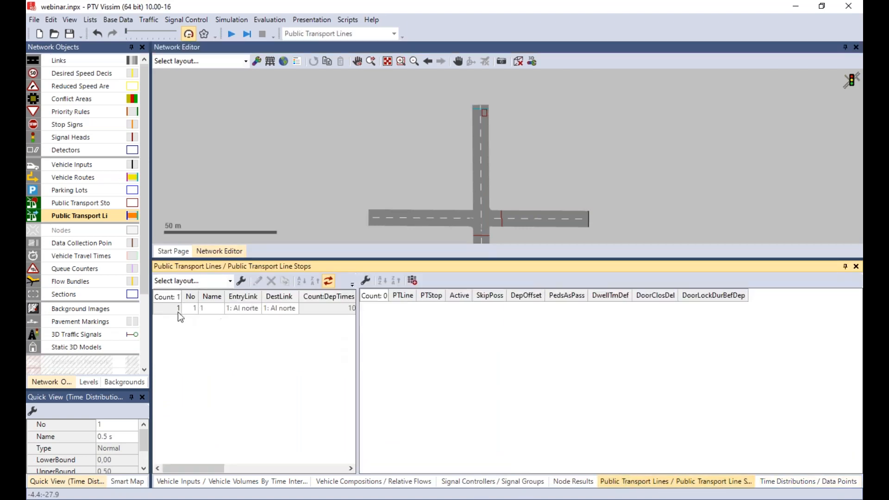
pyautogui.click(165, 308)
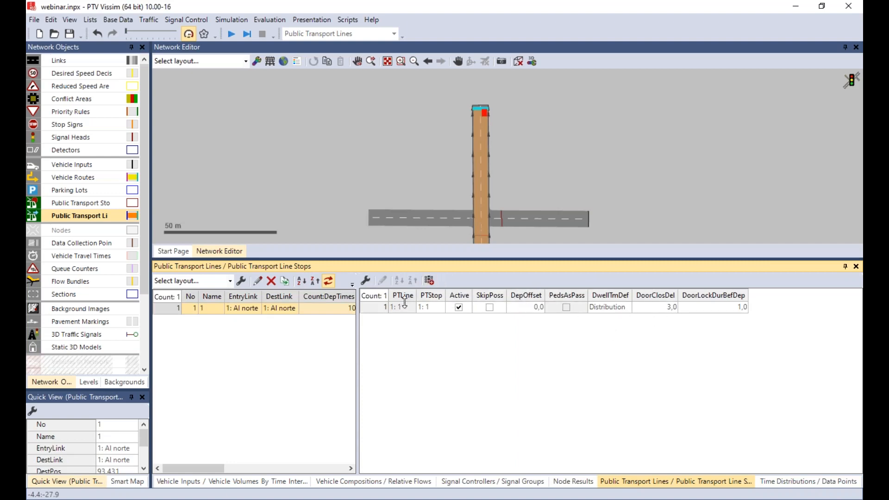
# - Add the Dwell time distribution attribute as a column in the line stops list
pyautogui.click(366, 279)
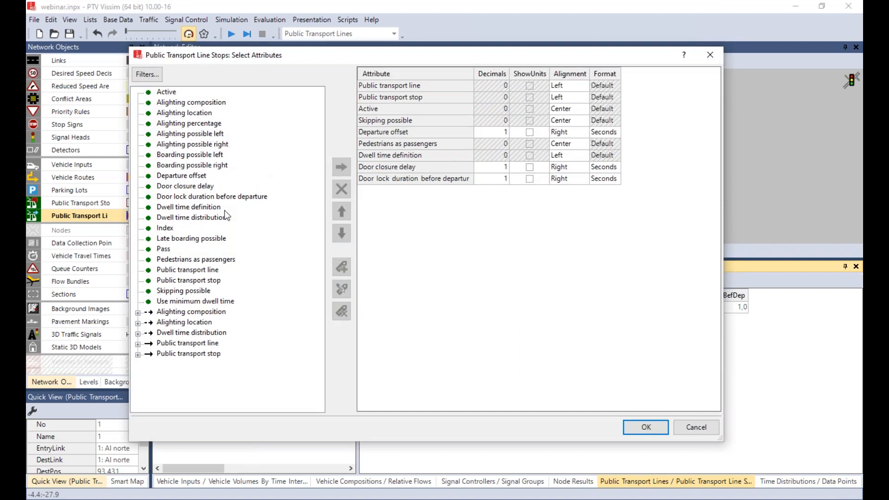
pyautogui.click(204, 217)
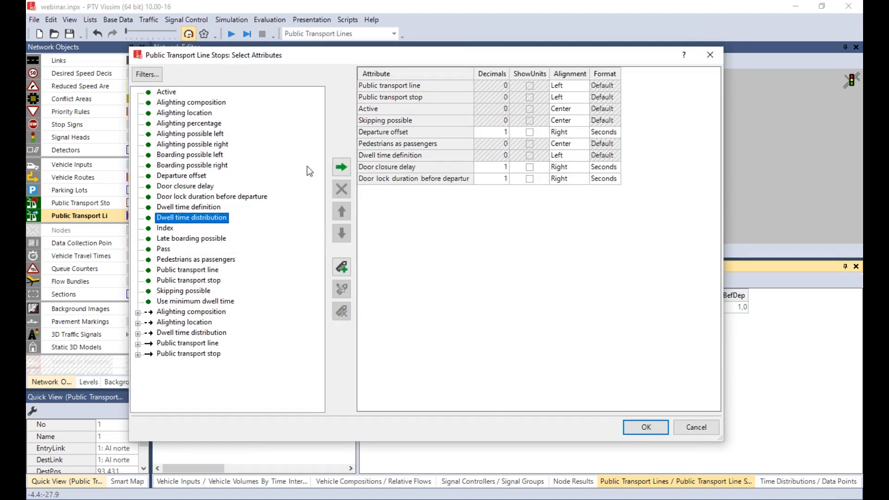
pyautogui.click(341, 167)
pyautogui.click(660, 426)
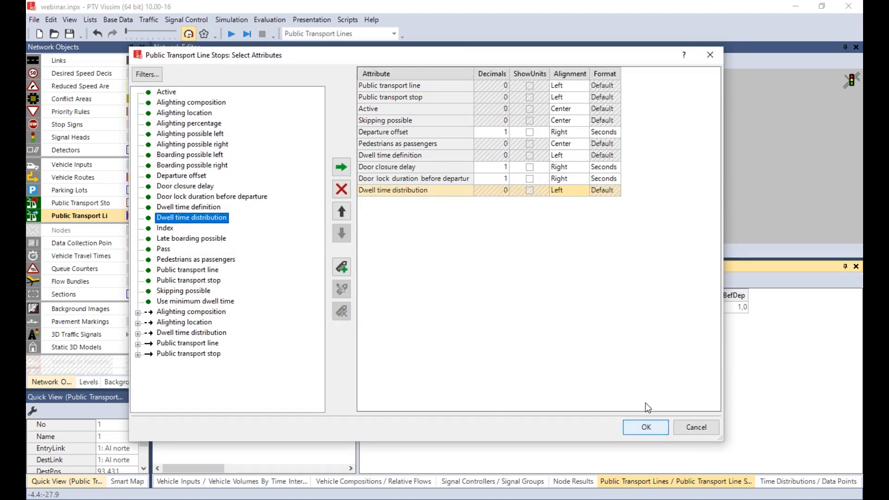
# - Set the dwell time distribution of line 1's stop to 40: 300
pyautogui.click(801, 309)
pyautogui.click(801, 308)
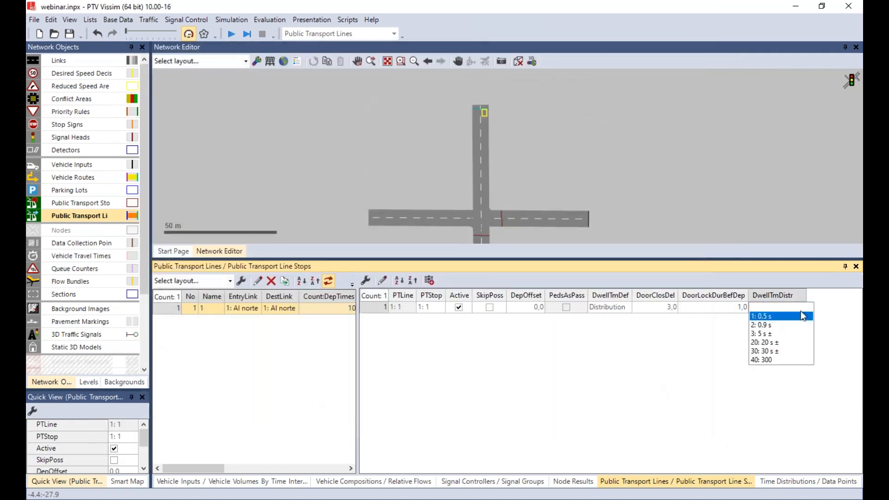
pyautogui.click(773, 361)
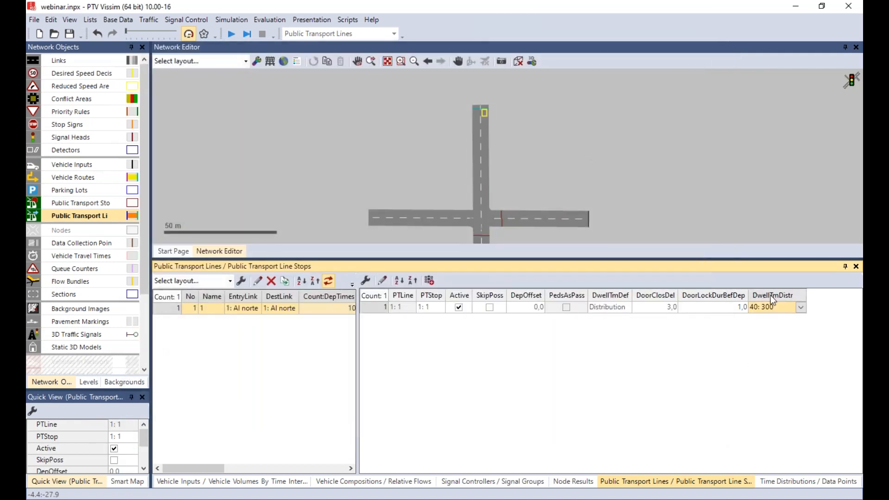
# - Place the dwell time distribution column after the skipping possible column, and resize the list and its lines section to reveal the whole intersection
pyautogui.moveTo(490, 298); pyautogui.dragTo(499, 299)
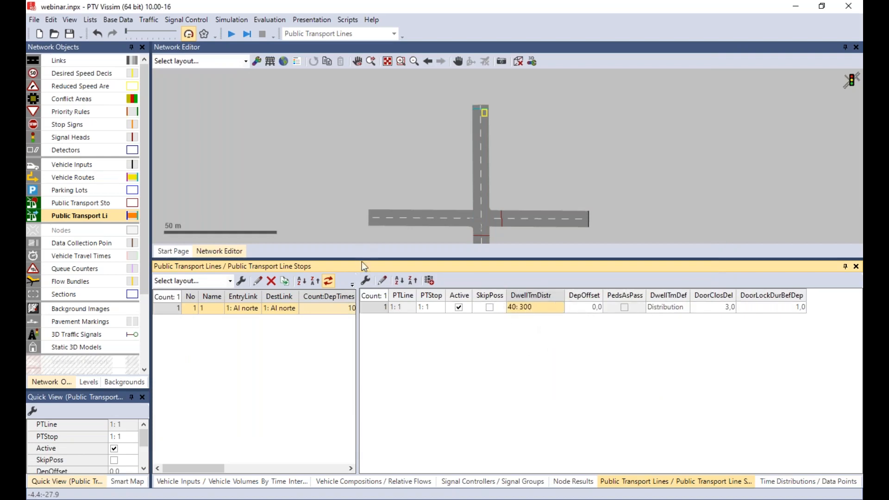
pyautogui.moveTo(355, 259); pyautogui.dragTo(416, 355)
pyautogui.moveTo(360, 427); pyautogui.dragTo(436, 434)
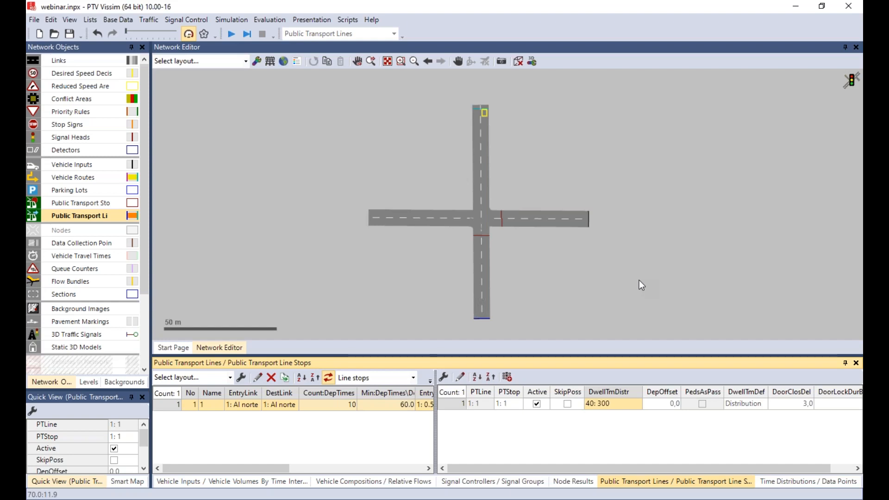
# - Review the bounds and mean of time distribution 300 in the time distributions list, and return to the public transport lines
pyautogui.click(802, 483)
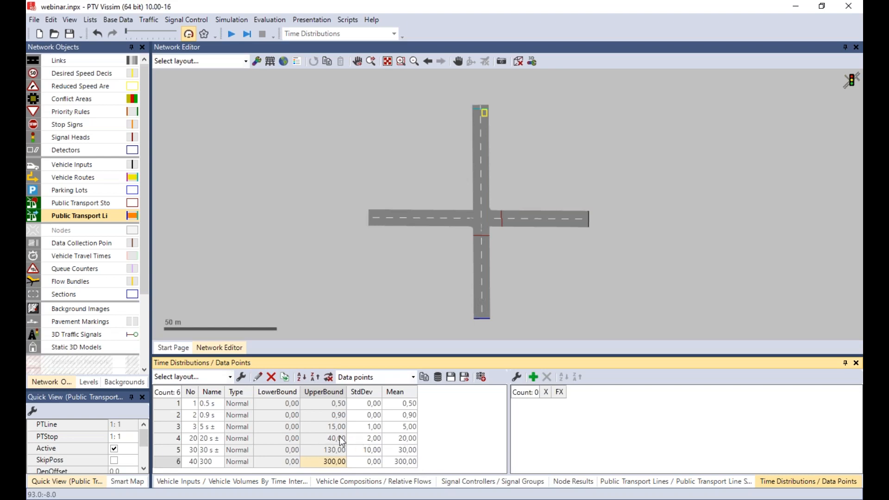
pyautogui.click(627, 485)
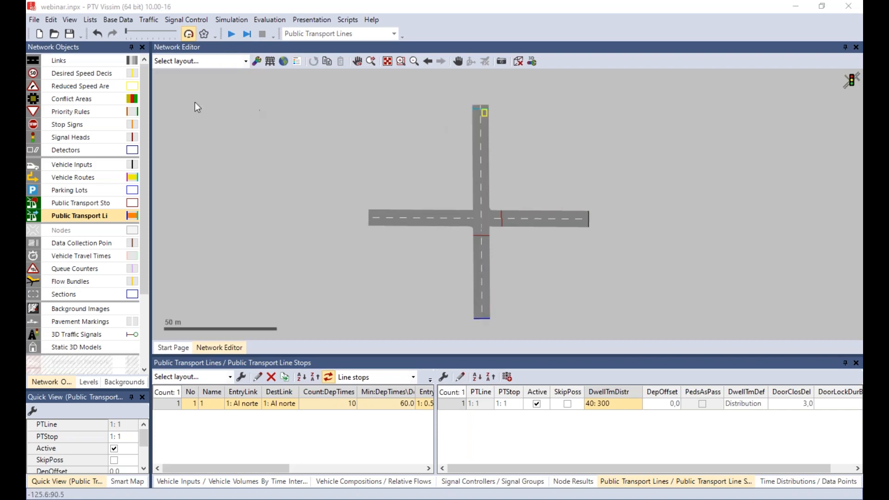
# - Save the changes and run the simulation, pausing twice to observe the buses at the stop, and end the run
pyautogui.click(230, 34)
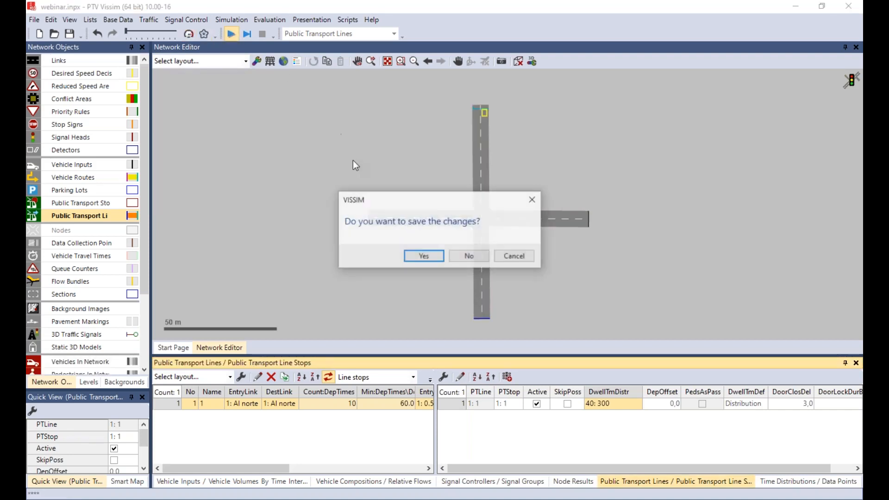
pyautogui.click(409, 257)
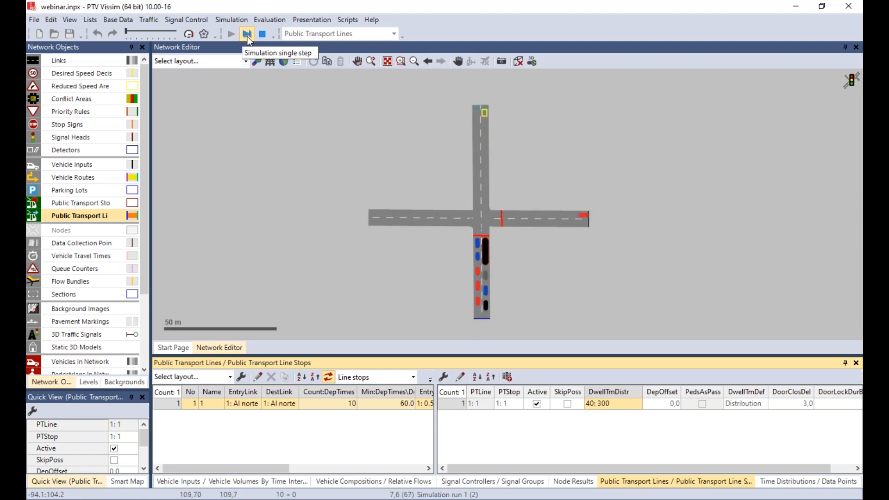
pyautogui.click(248, 35)
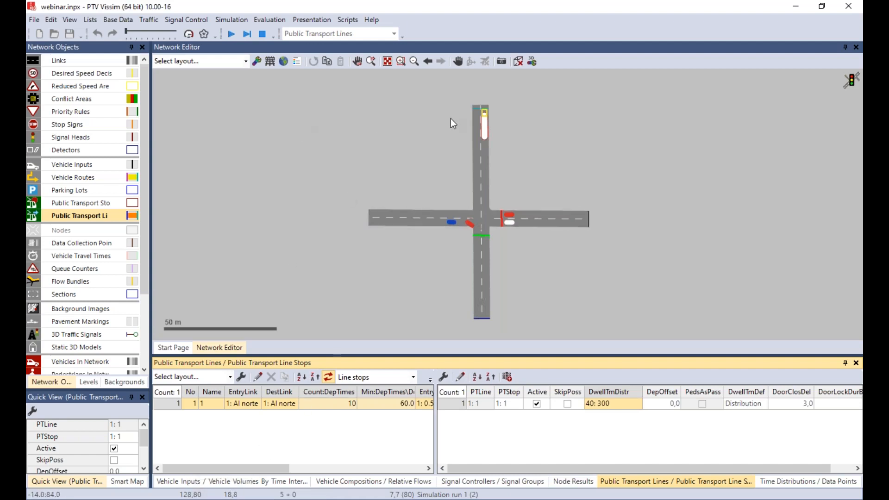
pyautogui.click(230, 34)
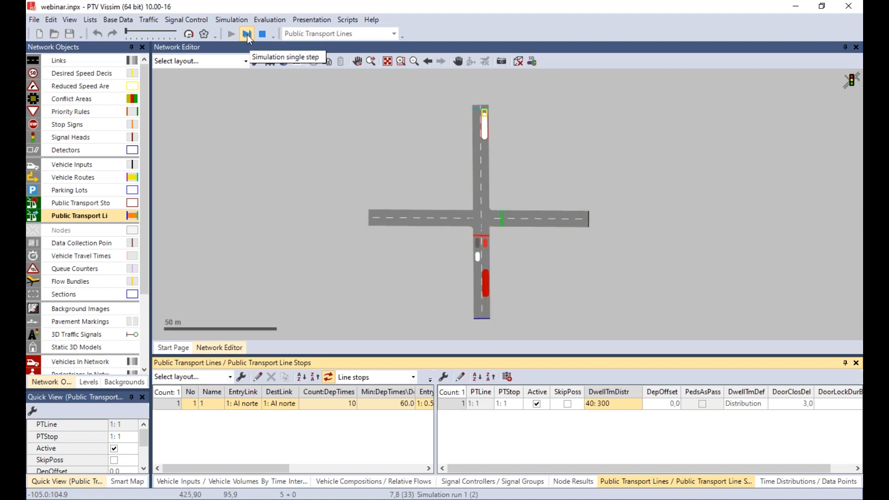
pyautogui.click(247, 35)
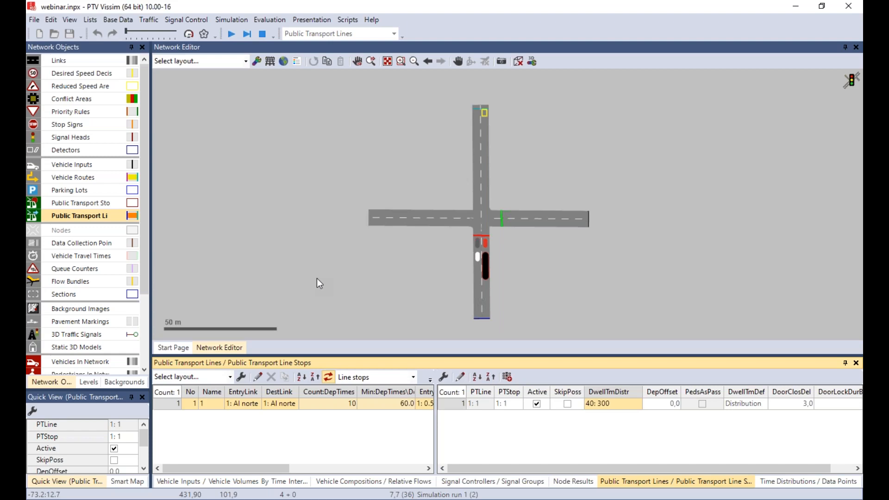
pyautogui.click(231, 33)
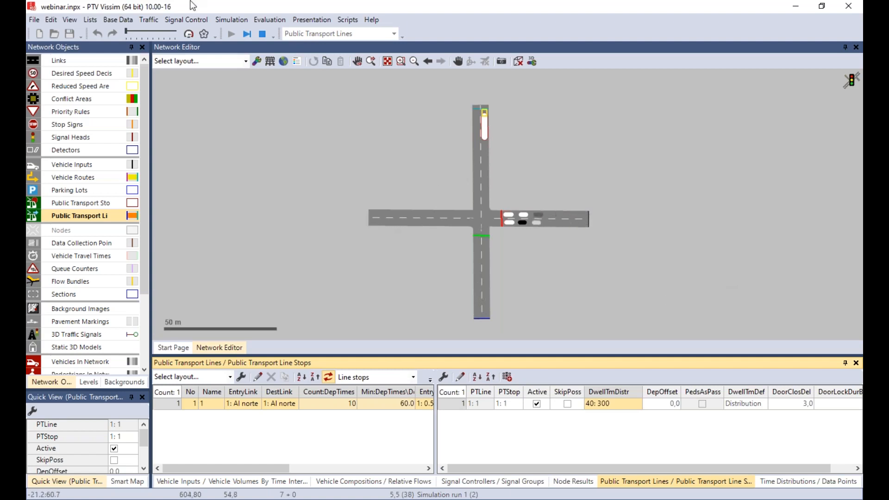
pyautogui.click(262, 35)
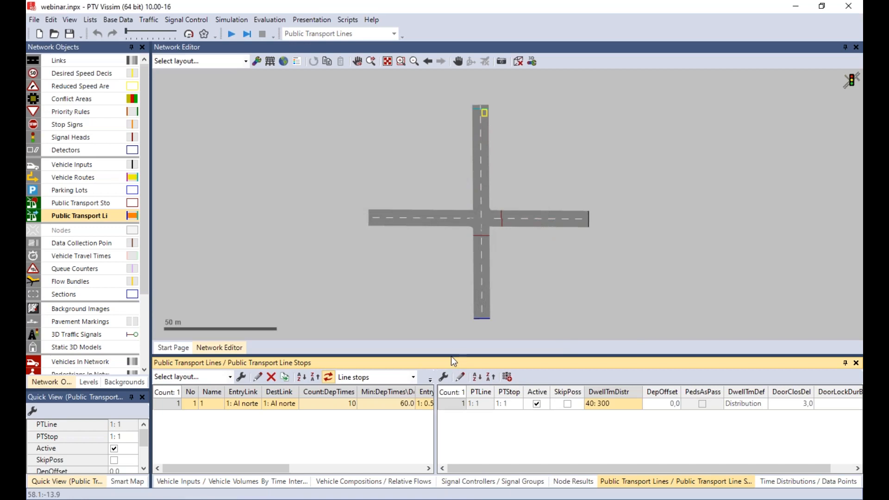
# - Create a second public transport line from the start of link Al norte to the western end of link Al oeste, accepting deletion of the movement results
pyautogui.moveTo(451, 357); pyautogui.dragTo(452, 388)
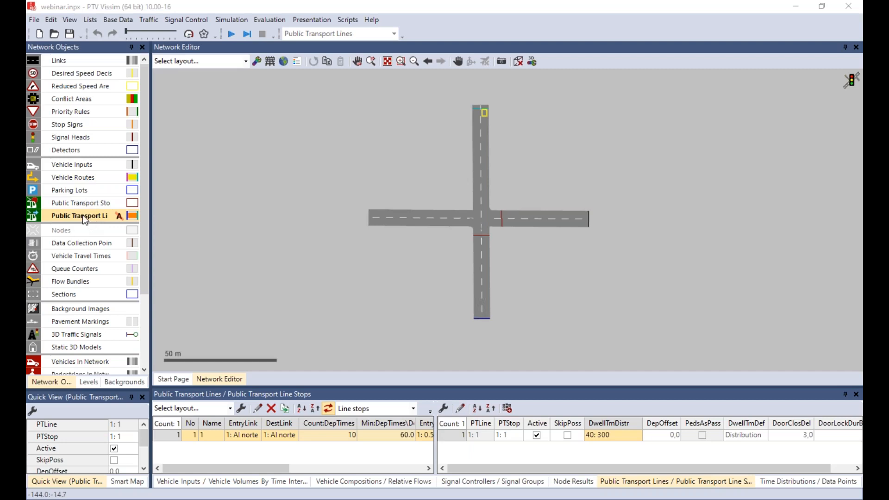
pyautogui.keyDown('ctrl'); pyautogui.rightClick(483, 313); pyautogui.keyUp('ctrl')
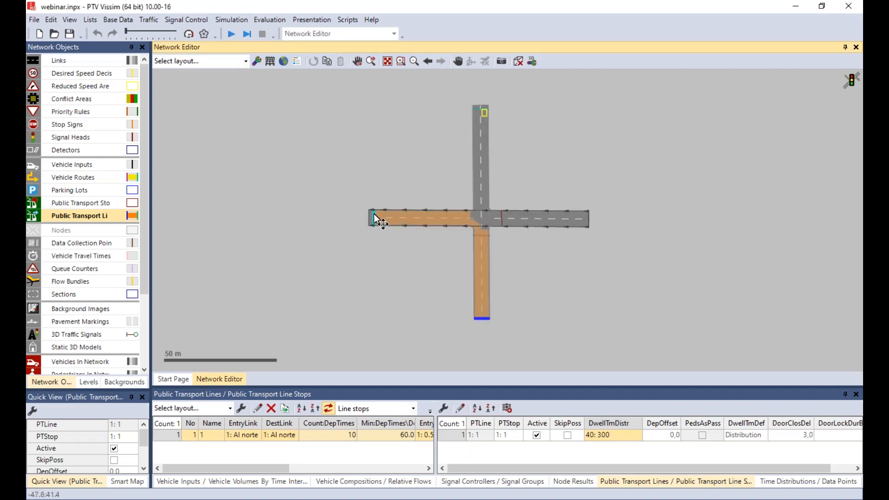
pyautogui.click(374, 216)
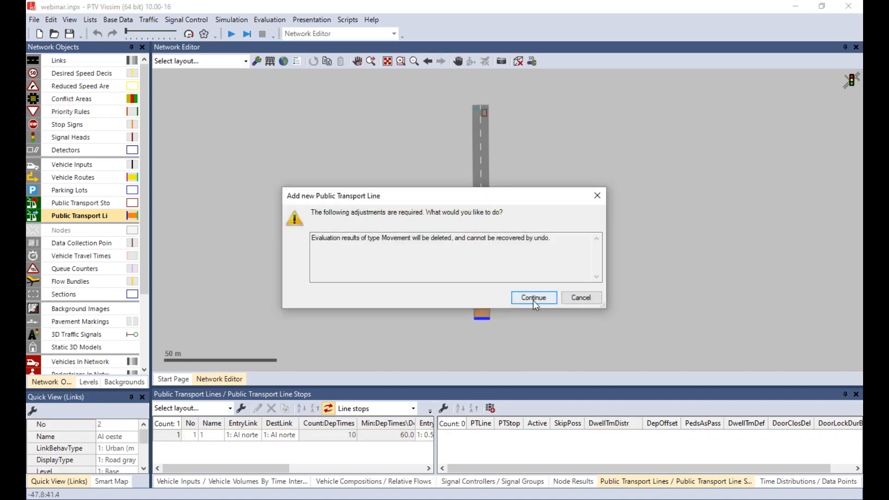
pyautogui.click(532, 298)
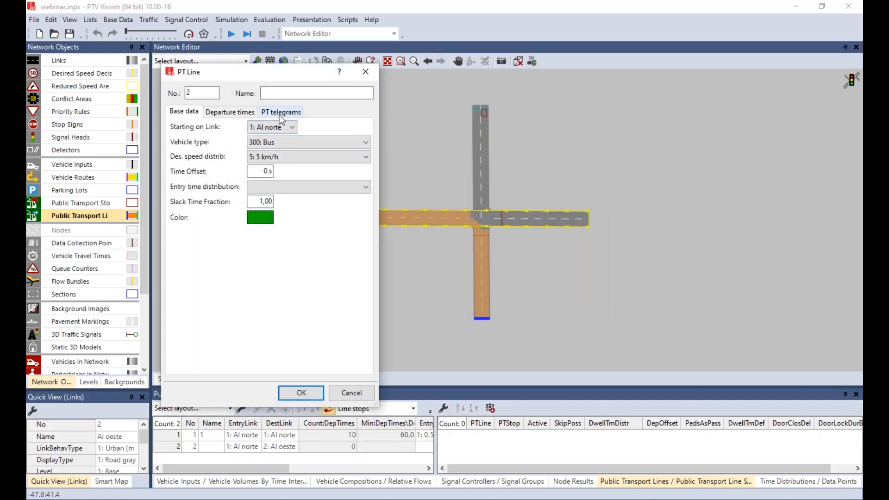
# - Name the new line 2, and set its desired speed distribution to 40 km/h and its entry time distribution to 2: 0.9 s
pyautogui.click(287, 92)
pyautogui.write('2')
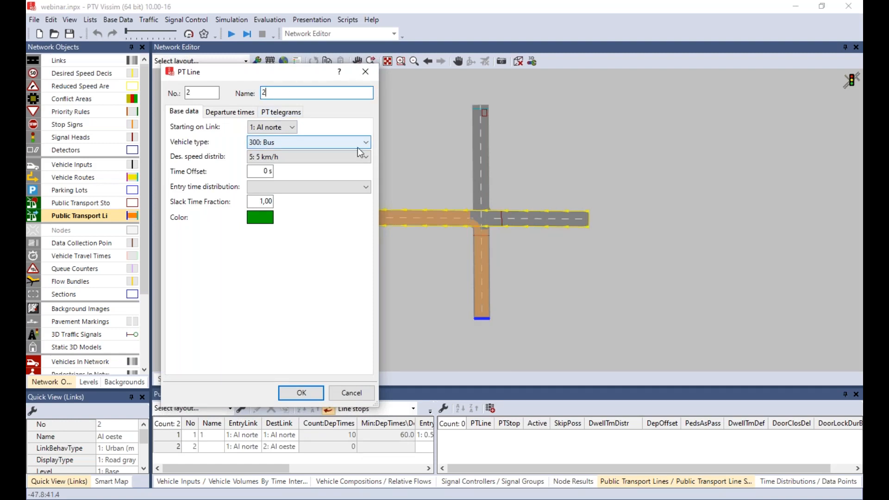
pyautogui.click(284, 156)
pyautogui.click(272, 224)
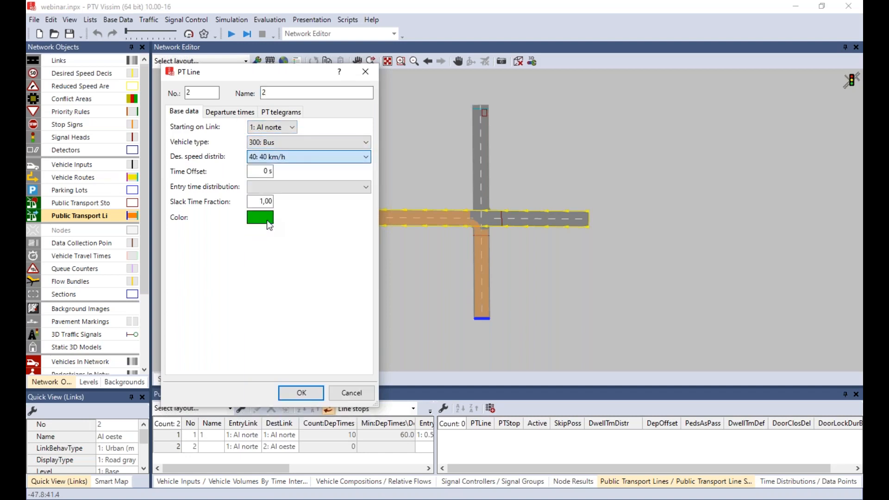
pyautogui.click(311, 185)
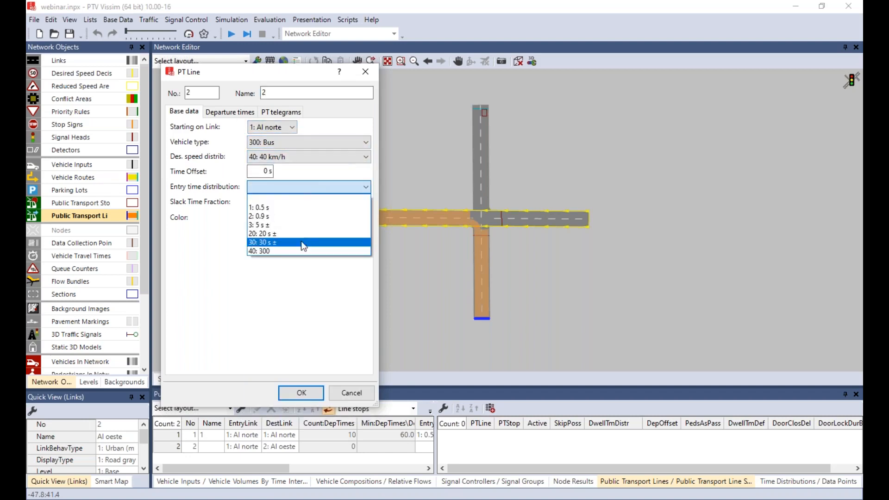
pyautogui.click(275, 215)
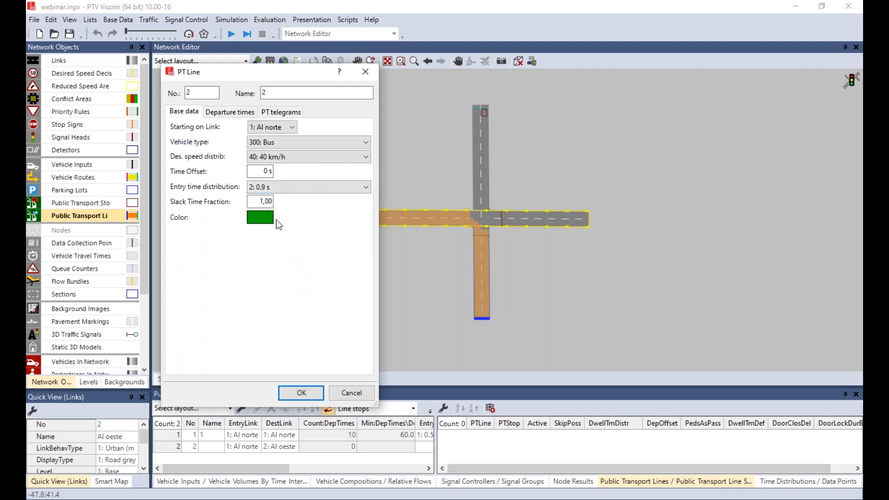
# - Generate line 2's departure times by service rate, beginning at 30 s and repeating every 180 s until 3600 s
pyautogui.click(229, 112)
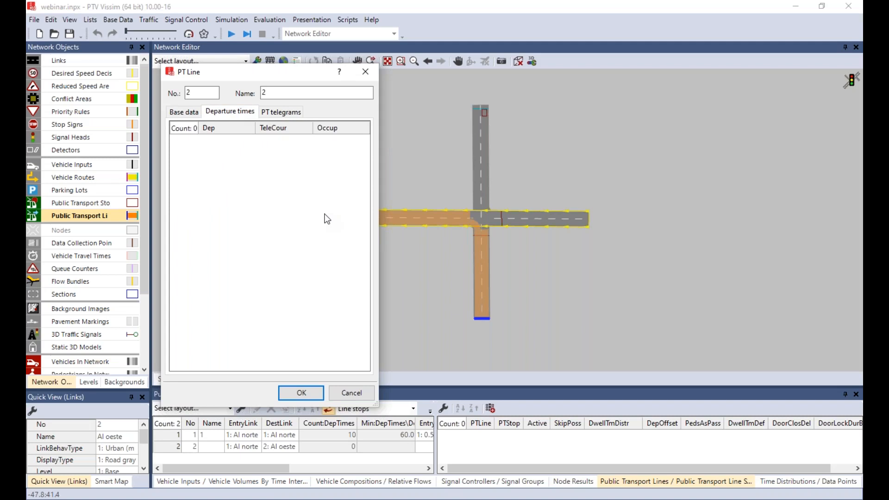
pyautogui.rightClick(270, 198)
pyautogui.click(294, 218)
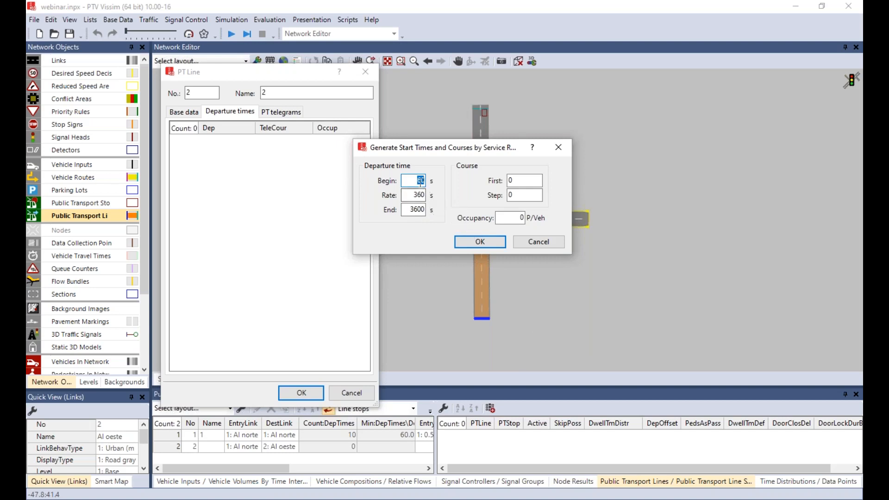
pyautogui.write('30')
pyautogui.doubleClick(410, 195)
pyautogui.write('180')
pyautogui.click(470, 242)
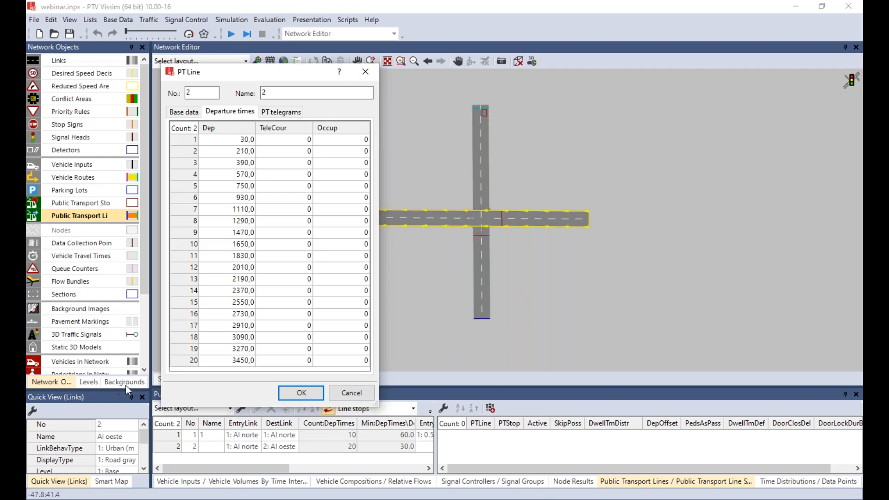
# - Switch to the Excel webinar workbook and examine line 2's stop arrival times and their values in seconds on sheet Hoja1
pyautogui.click(162, 388)
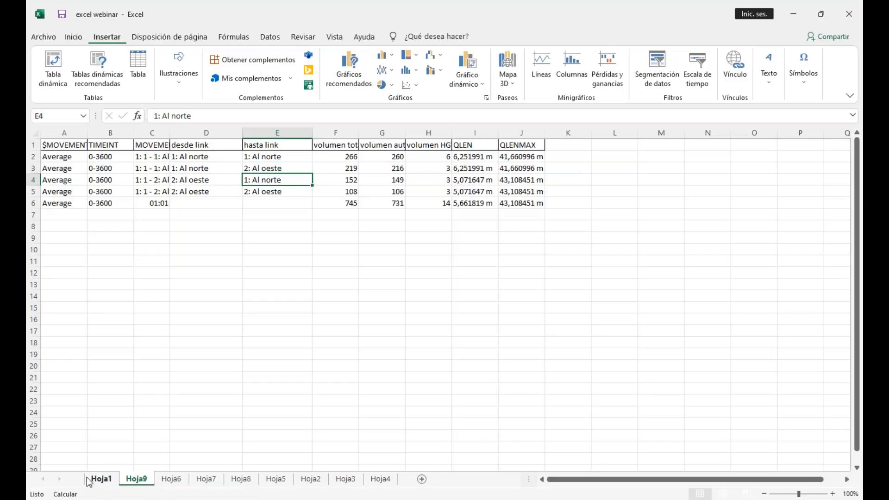
pyautogui.click(101, 478)
pyautogui.click(373, 263)
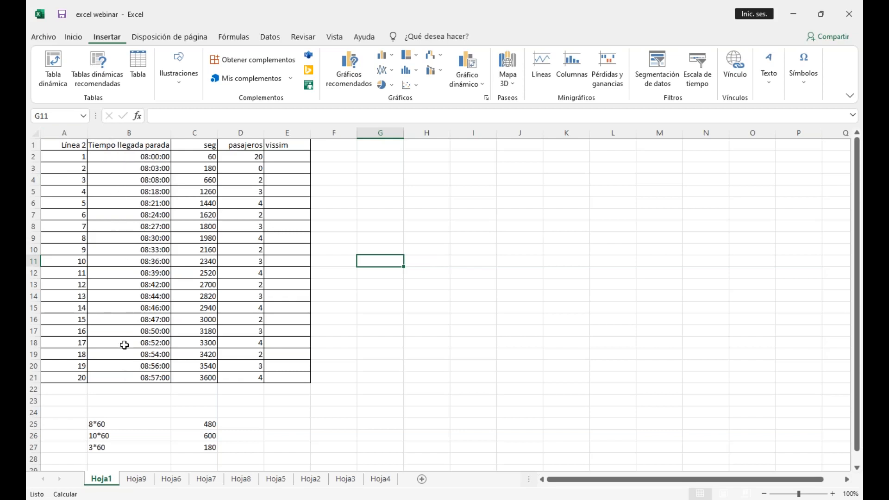
pyautogui.click(122, 167)
pyautogui.click(125, 180)
pyautogui.click(125, 192)
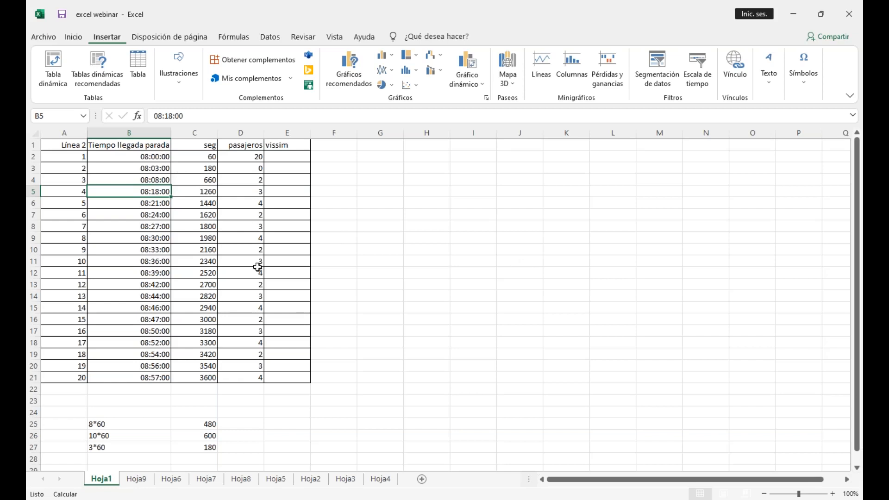
pyautogui.click(139, 157)
pyautogui.click(145, 167)
pyautogui.click(145, 183)
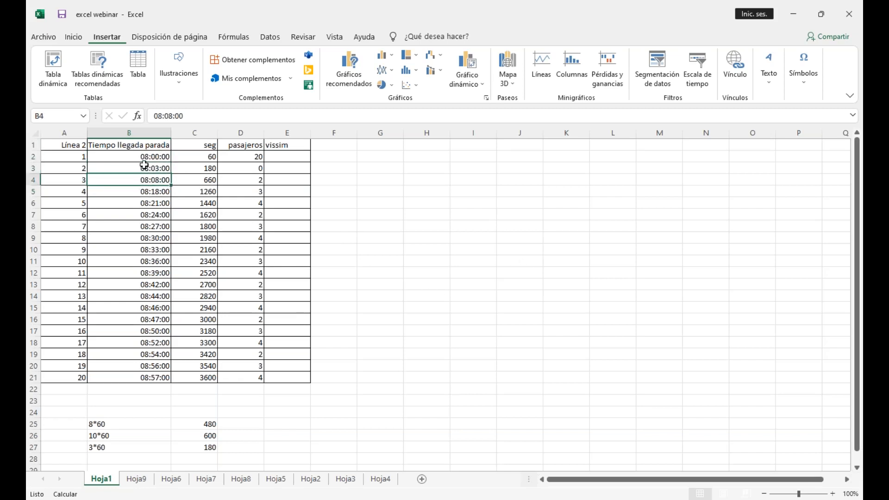
pyautogui.click(204, 157)
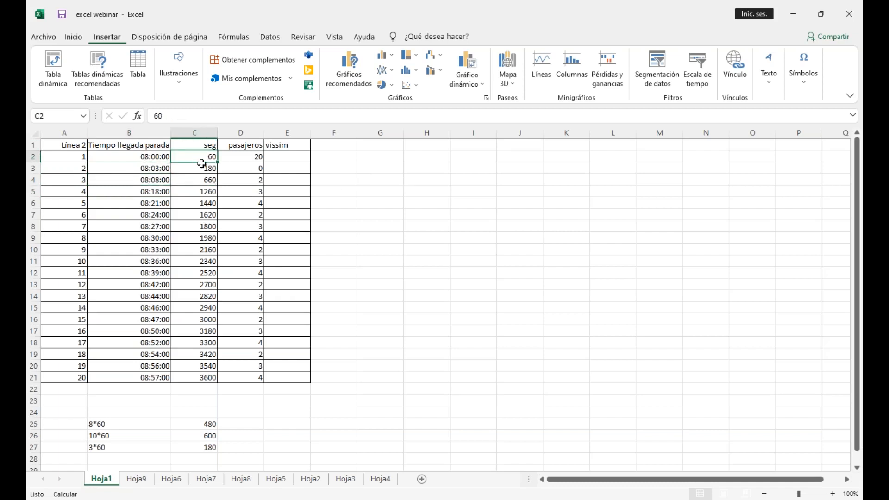
# - Copy the seconds in C2:C21 and paste them over line 2's departure times in PTV Vissim
pyautogui.moveTo(196, 157); pyautogui.dragTo(211, 378)
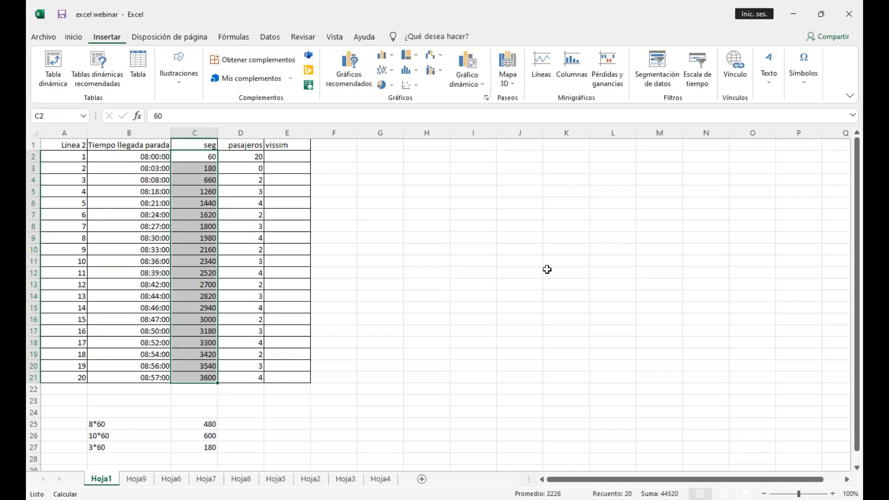
pyautogui.hotkey('ctrl', 'c')
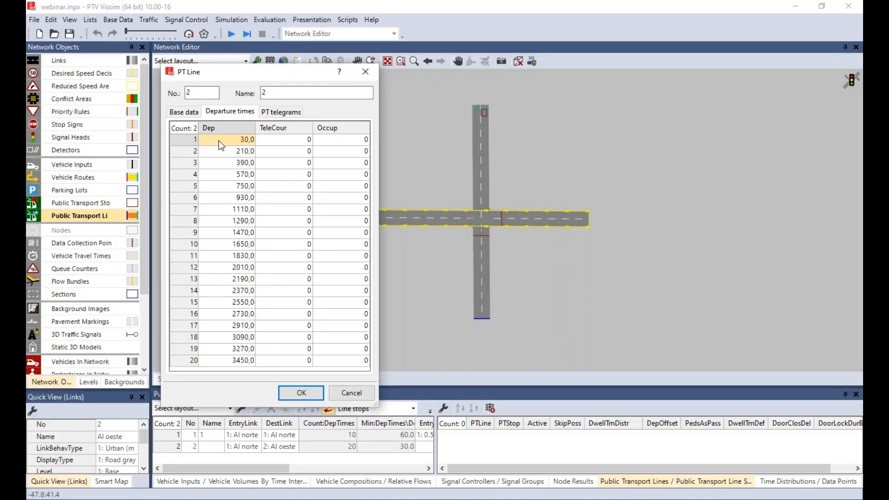
pyautogui.doubleClick(218, 140)
pyautogui.click(218, 148)
pyautogui.click(218, 141)
pyautogui.hotkey('ctrl', 'v')
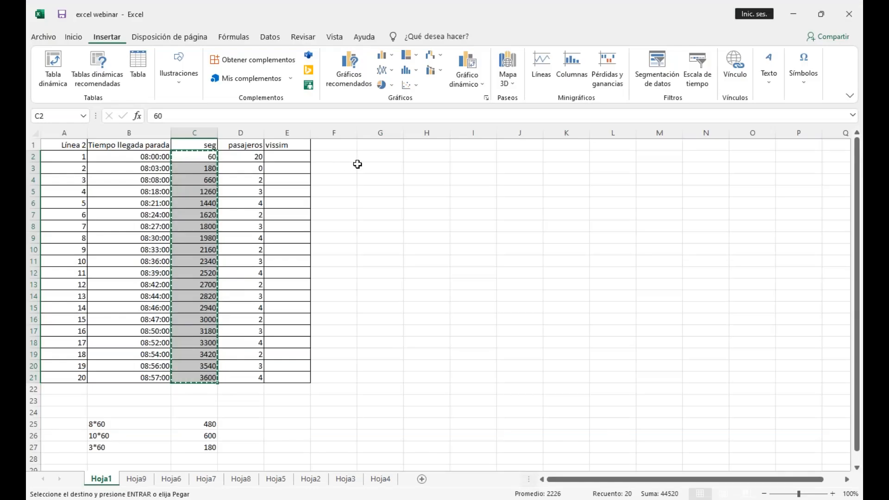
# - Copy the passenger numbers in D2:D21 from Excel into the occupancy of line 2's departures in PTV Vissim, and accept the line
pyautogui.click(360, 167)
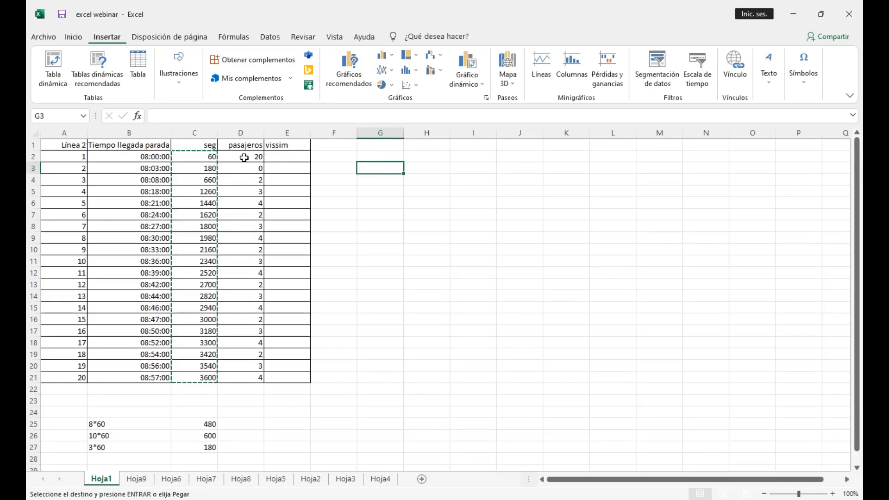
pyautogui.moveTo(245, 158); pyautogui.dragTo(234, 376)
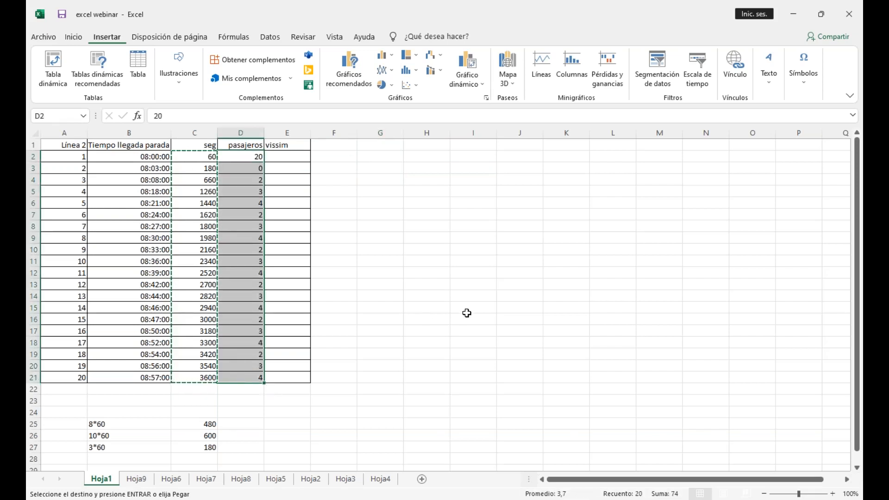
pyautogui.hotkey('ctrl', 'c')
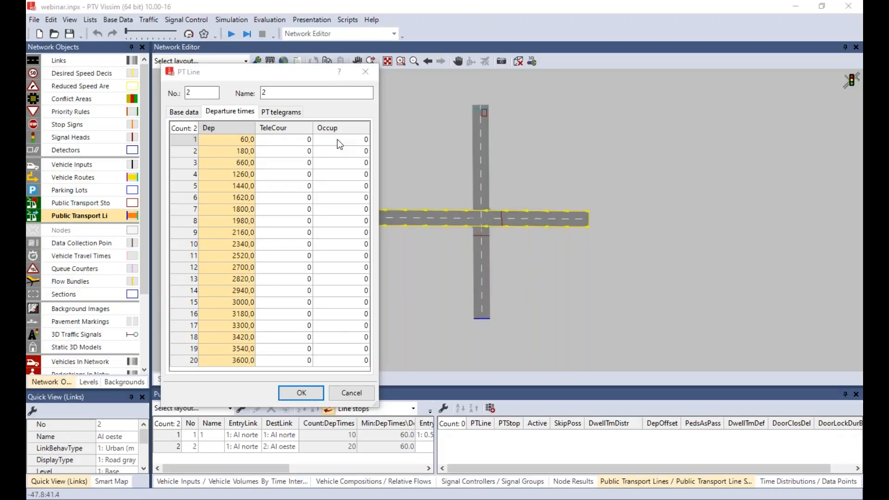
pyautogui.click(337, 140)
pyautogui.hotkey('ctrl', 'v')
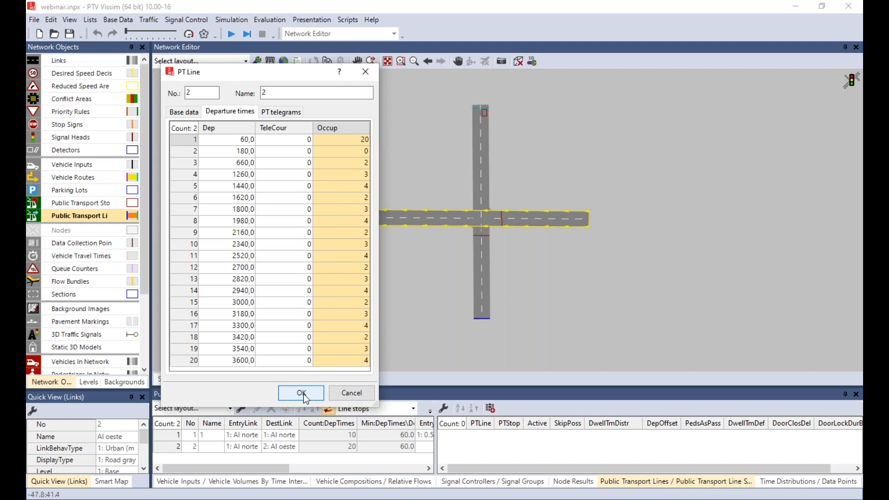
pyautogui.click(302, 393)
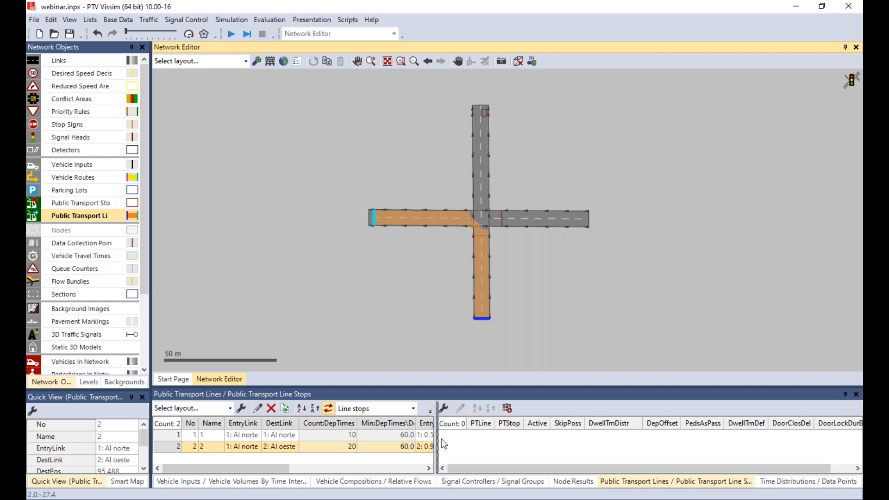
# - Open the public transport parameters of the Bus vehicle type from the vehicle types list
pyautogui.moveTo(441, 439); pyautogui.dragTo(466, 439)
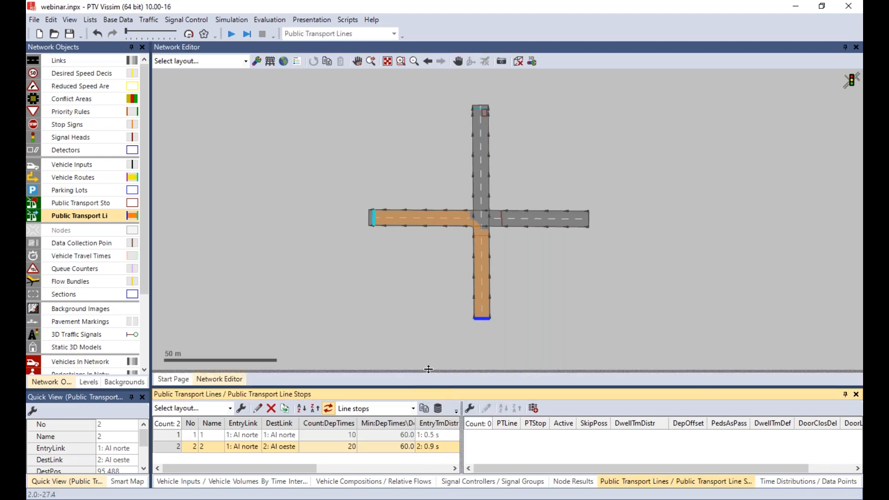
pyautogui.moveTo(429, 369); pyautogui.dragTo(429, 335)
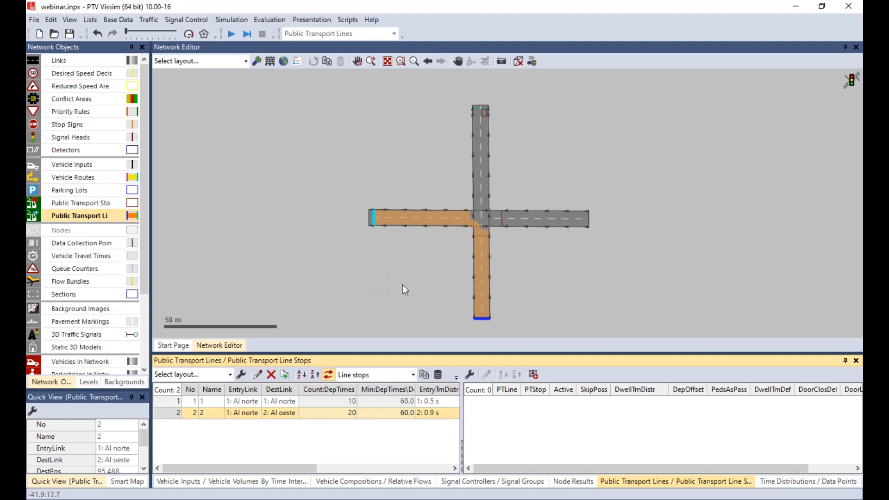
pyautogui.click(110, 20)
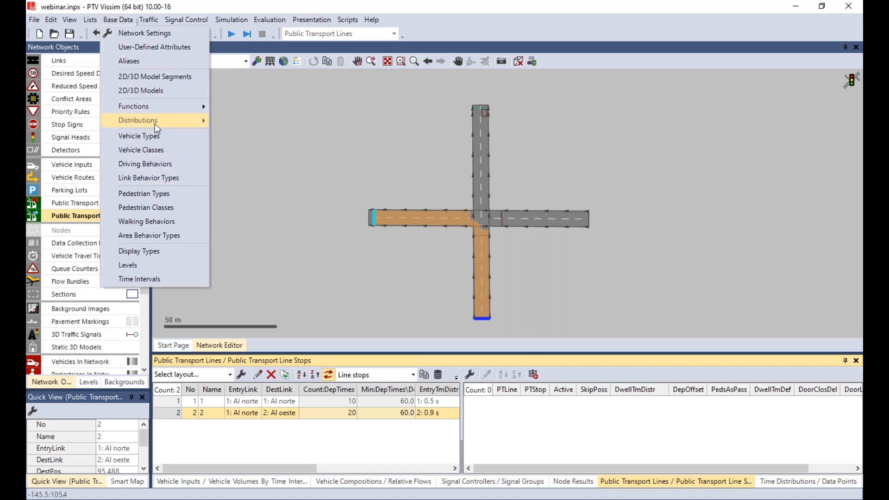
pyautogui.click(144, 135)
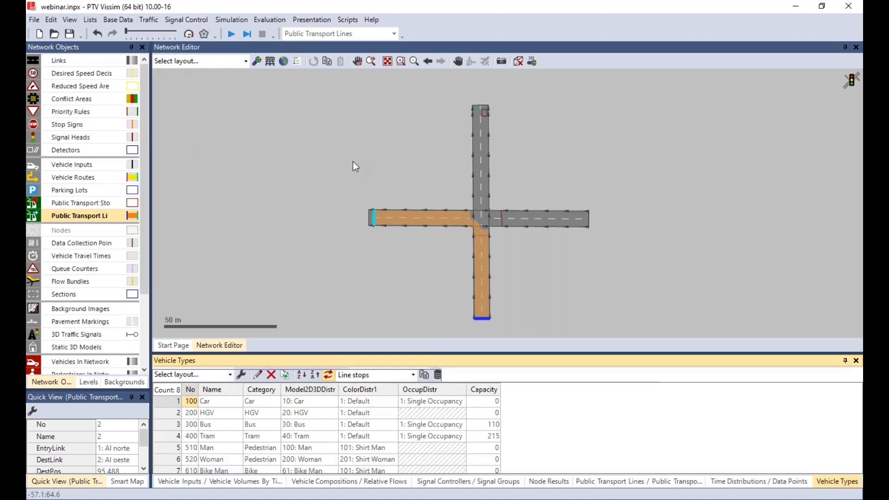
pyautogui.moveTo(312, 354); pyautogui.dragTo(312, 312)
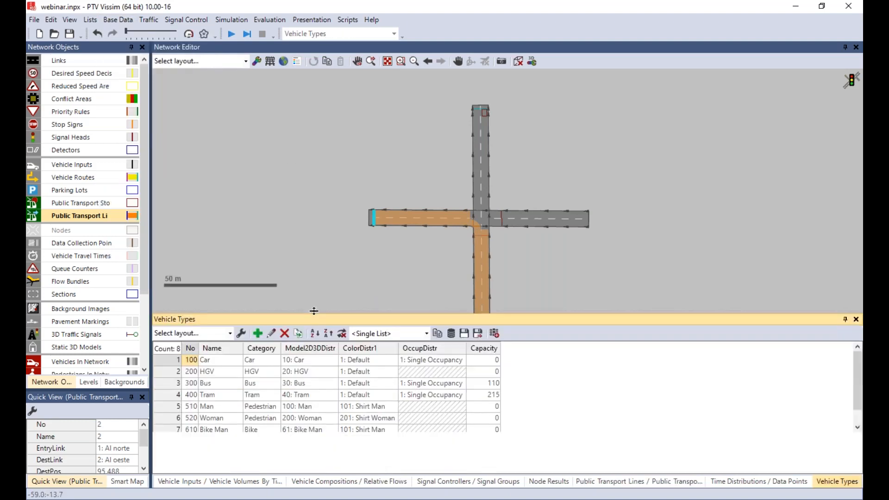
pyautogui.click(174, 383)
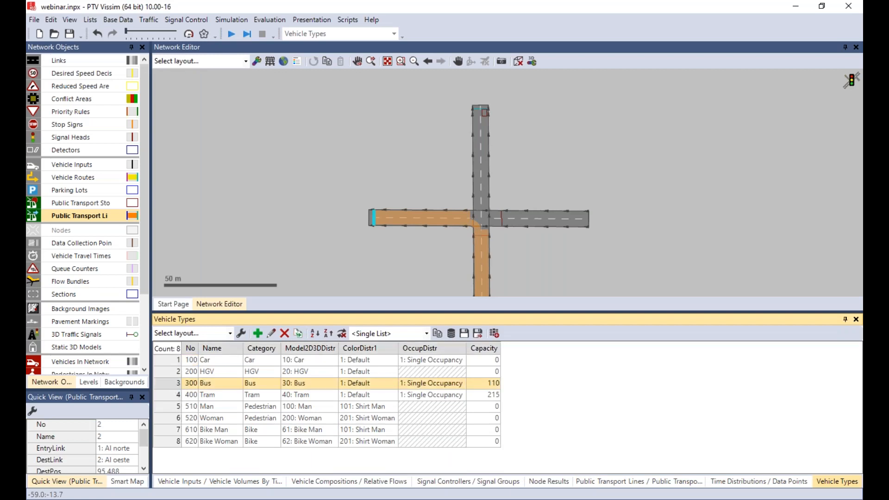
pyautogui.click(271, 335)
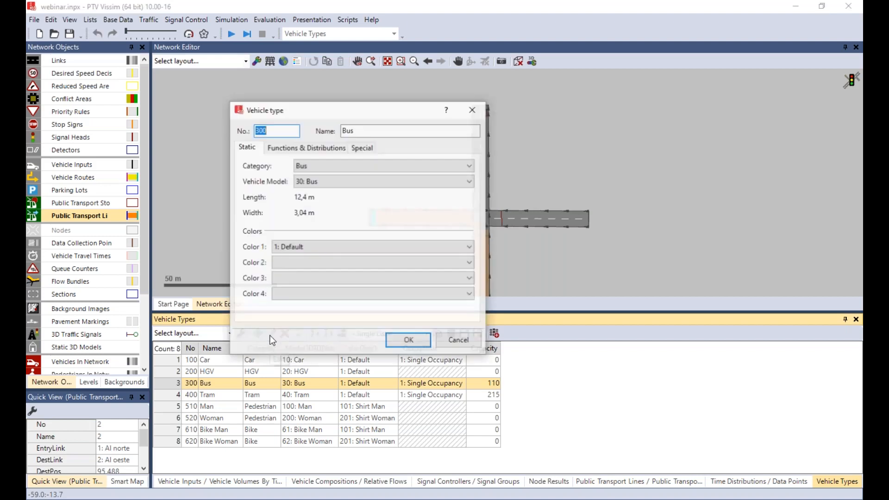
pyautogui.click(362, 148)
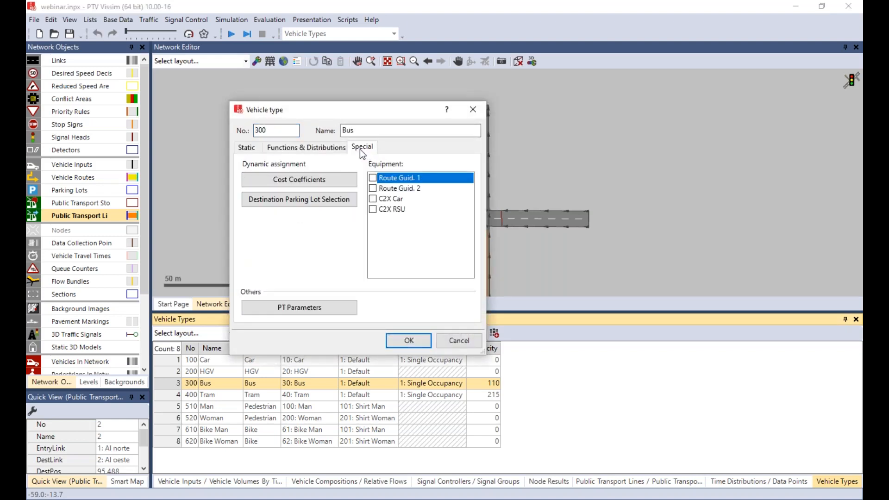
pyautogui.click(296, 308)
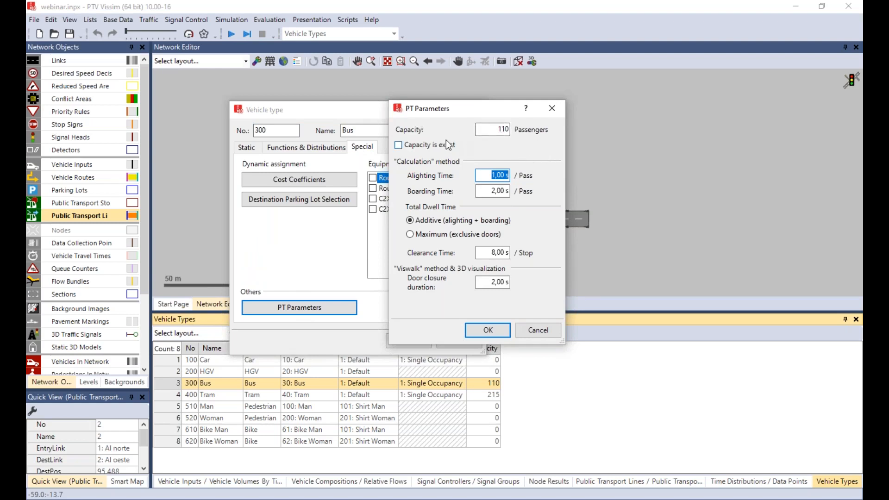
# - Set the bus capacity to 100 passengers, alighting time to 2 s per passenger and clearance time to 0 s, and accept the vehicle type
pyautogui.doubleClick(498, 126)
pyautogui.write('100')
pyautogui.click(492, 176)
pyautogui.write('2')
pyautogui.moveTo(489, 251); pyautogui.dragTo(511, 254)
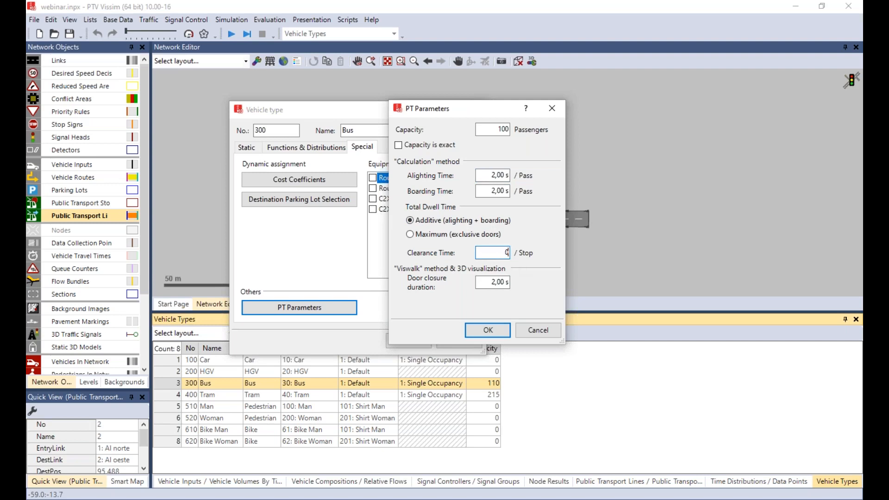
pyautogui.click(488, 330)
pyautogui.click(415, 344)
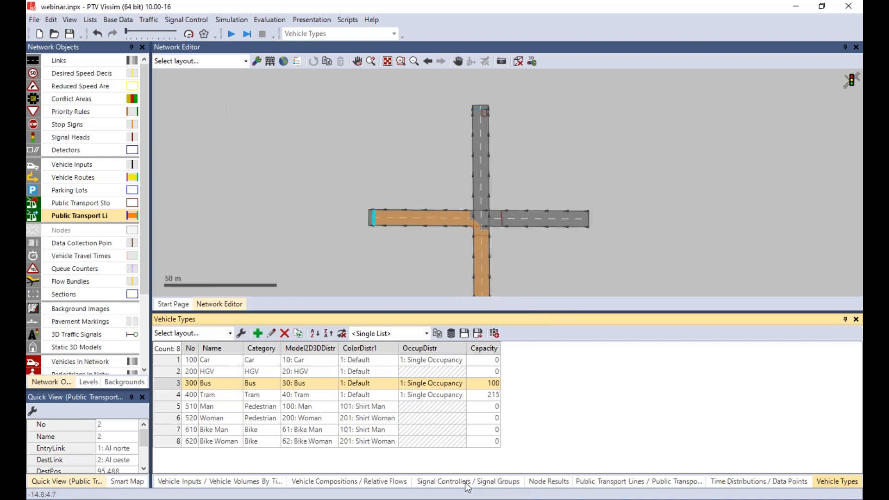
# - Return to the public transport lines and review line 2's departure times and occupancies
pyautogui.click(596, 482)
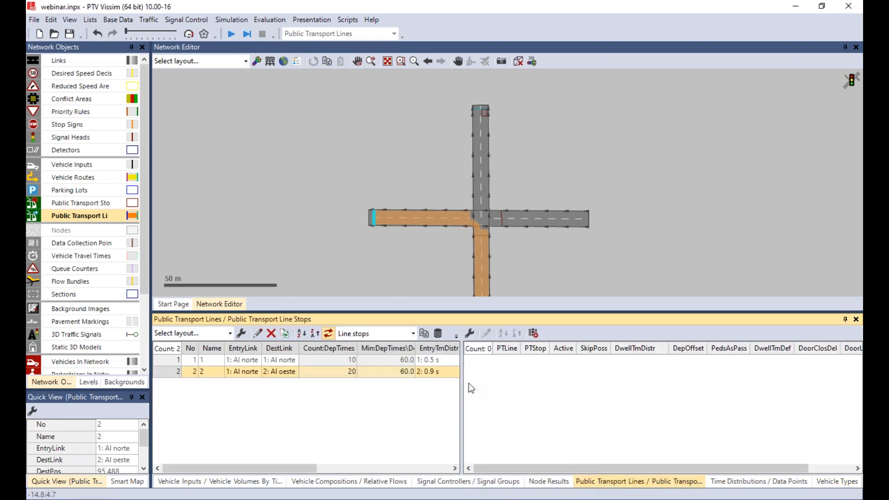
pyautogui.doubleClick(177, 375)
pyautogui.click(237, 112)
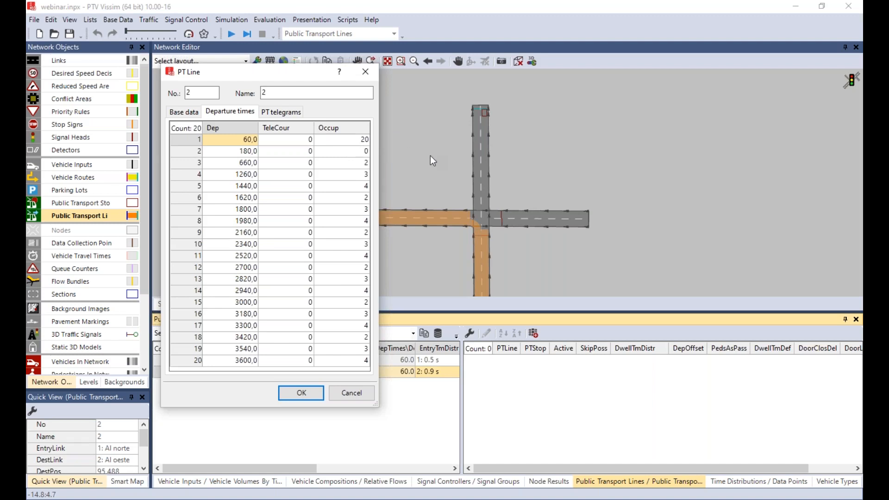
pyautogui.click(302, 393)
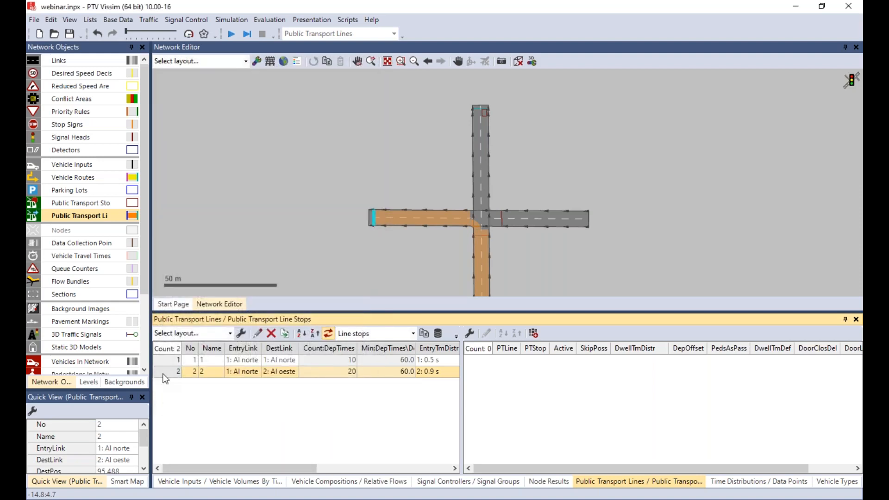
# - Add a public transport stop named 2, 3 m long, on lane 1 of link Al oeste at about 92 m
pyautogui.moveTo(406, 312); pyautogui.dragTo(405, 369)
pyautogui.click(277, 238)
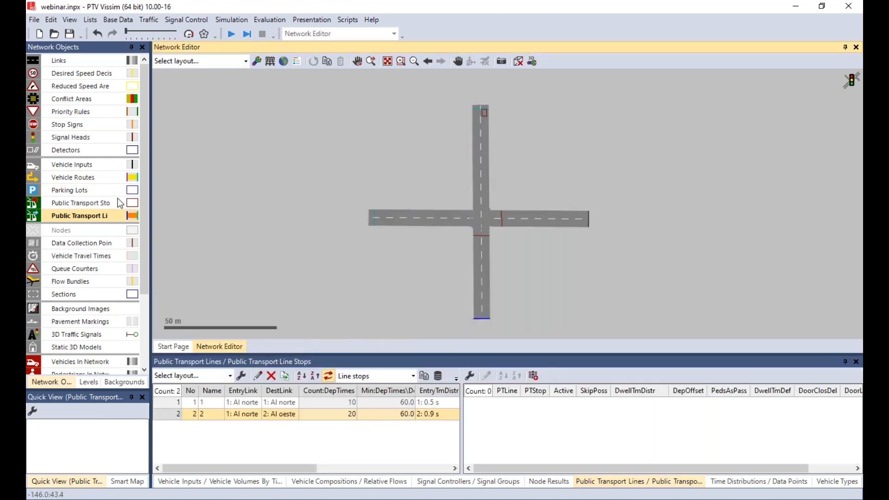
pyautogui.click(65, 205)
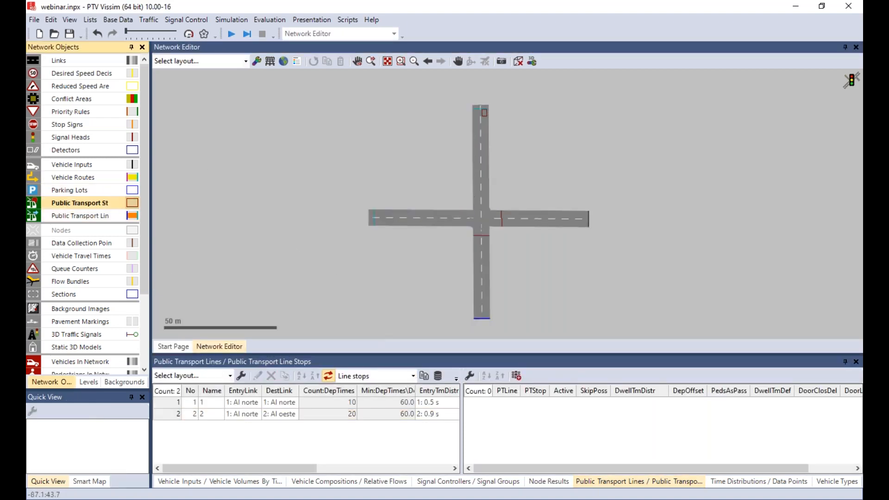
pyautogui.keyDown('ctrl'); pyautogui.rightClick(382, 218); pyautogui.keyUp('ctrl')
pyautogui.write('2')
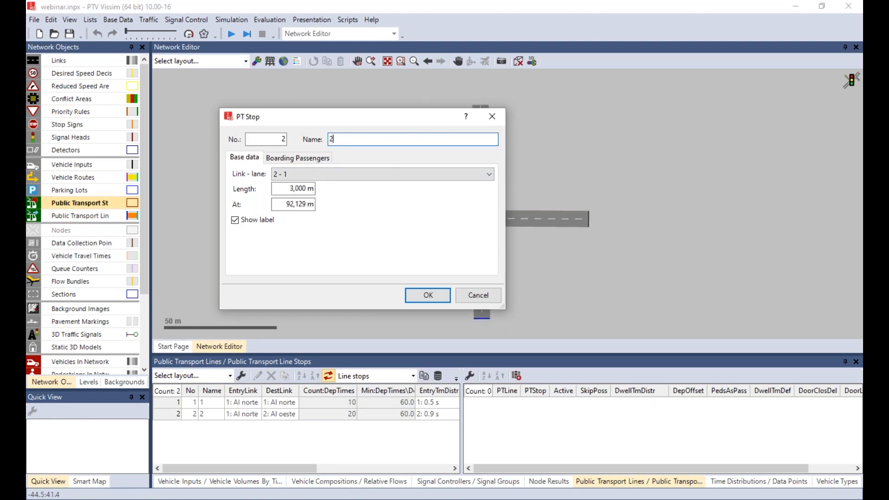
pyautogui.click(442, 298)
# - Activate stop 2 for public transport line 2 in its line stops list
pyautogui.moveTo(448, 356); pyautogui.dragTo(446, 261)
pyautogui.click(167, 320)
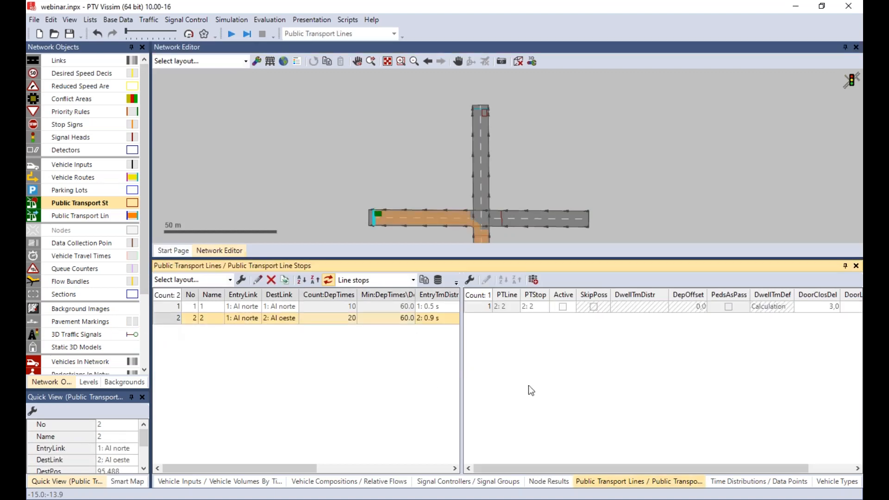
pyautogui.click(563, 306)
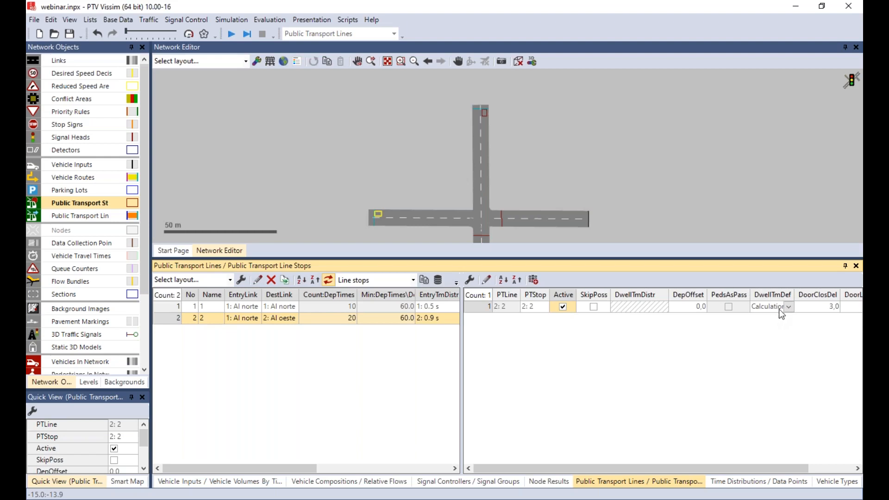
# - Add the Alighting percentage attribute to the columns of the public transport line stops list
pyautogui.moveTo(796, 470); pyautogui.dragTo(728, 479)
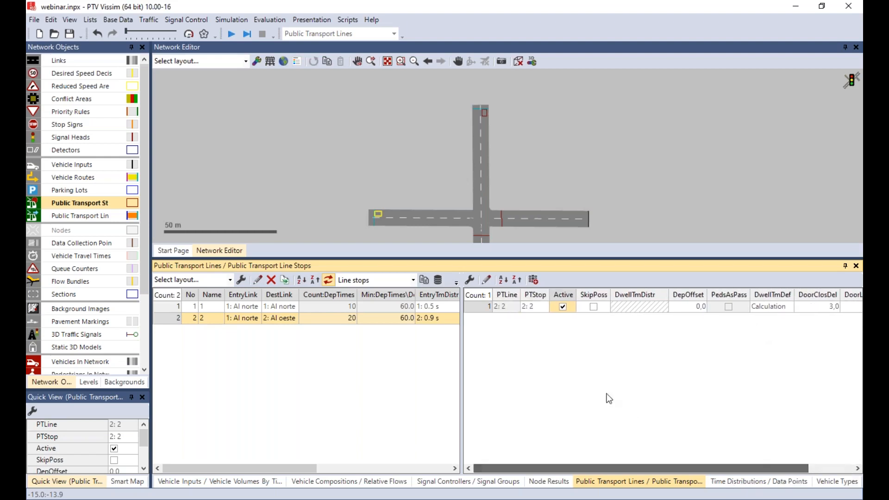
pyautogui.click(469, 280)
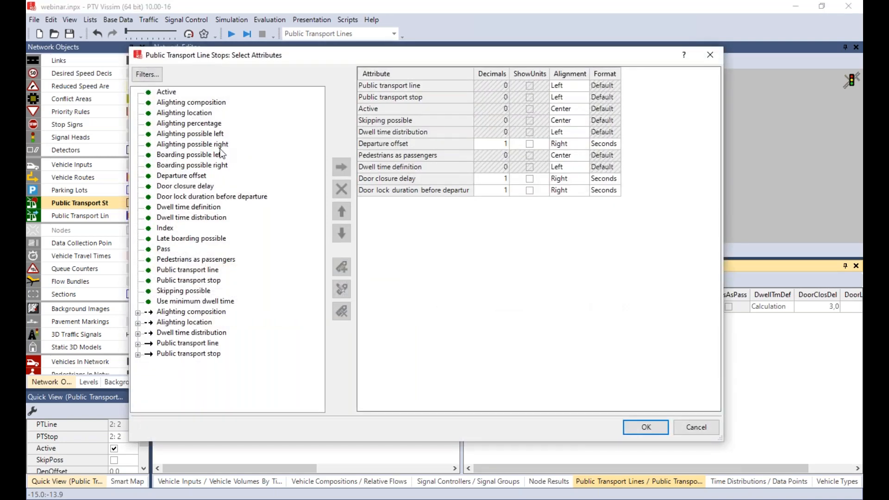
pyautogui.click(211, 124)
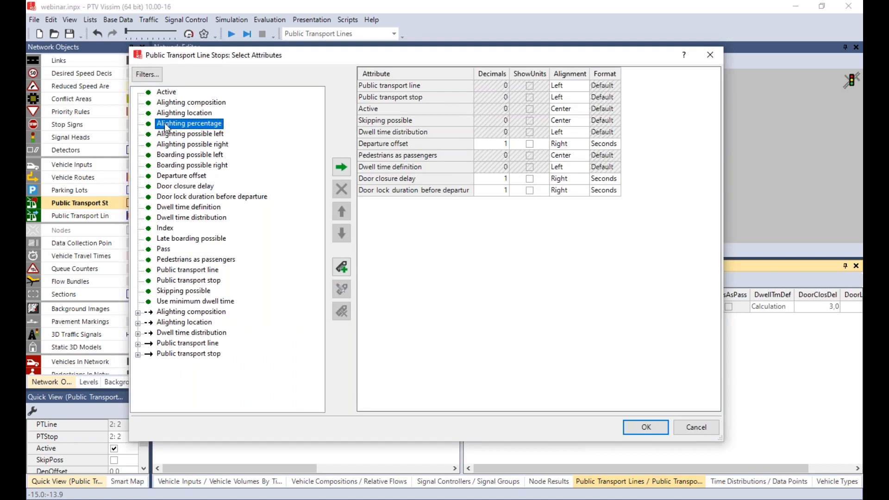
pyautogui.click(342, 167)
pyautogui.click(646, 425)
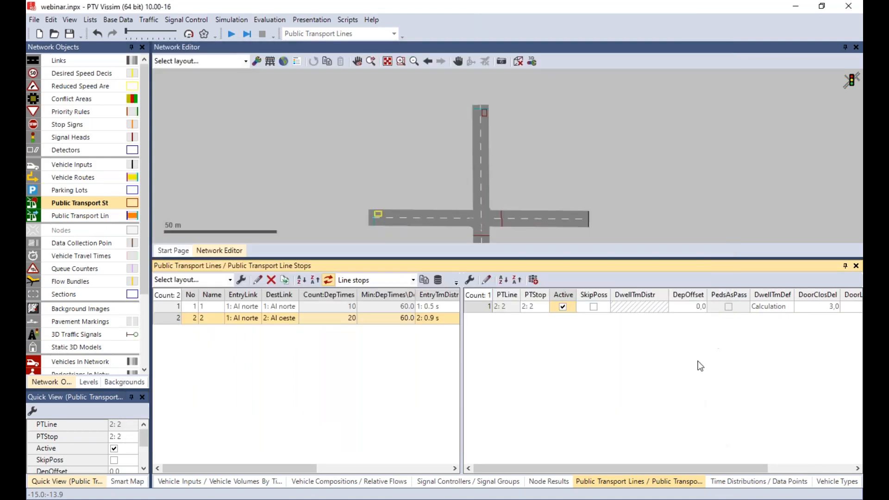
# - Move the AlightPerc column between SkipPoss and DwellTmDistr in the line stops list
pyautogui.moveTo(741, 468); pyautogui.dragTo(801, 469)
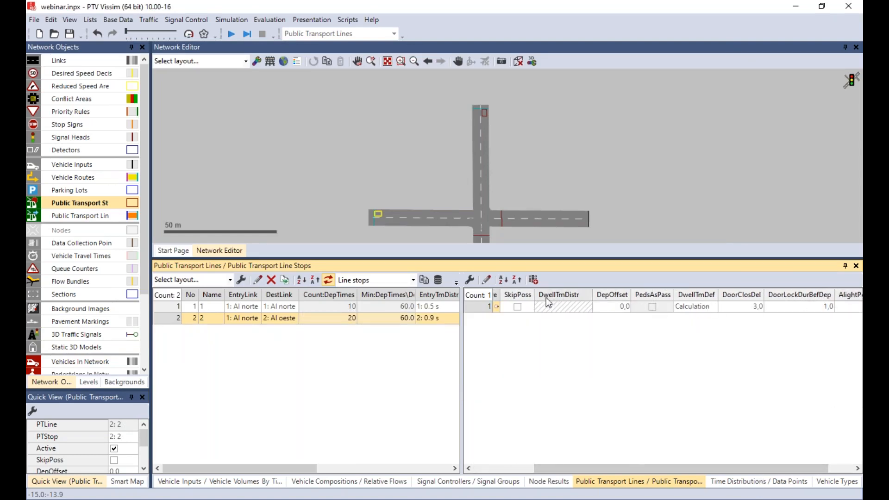
pyautogui.moveTo(849, 296); pyautogui.dragTo(610, 301)
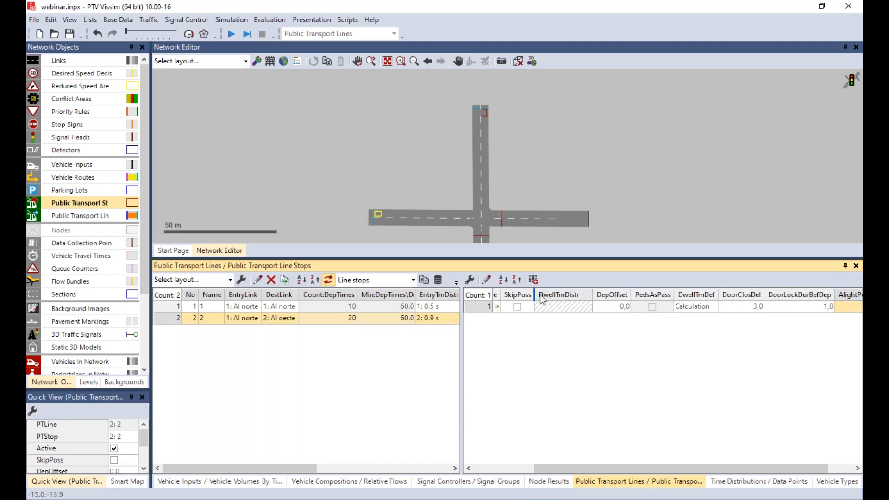
pyautogui.moveTo(540, 294); pyautogui.dragTo(540, 295)
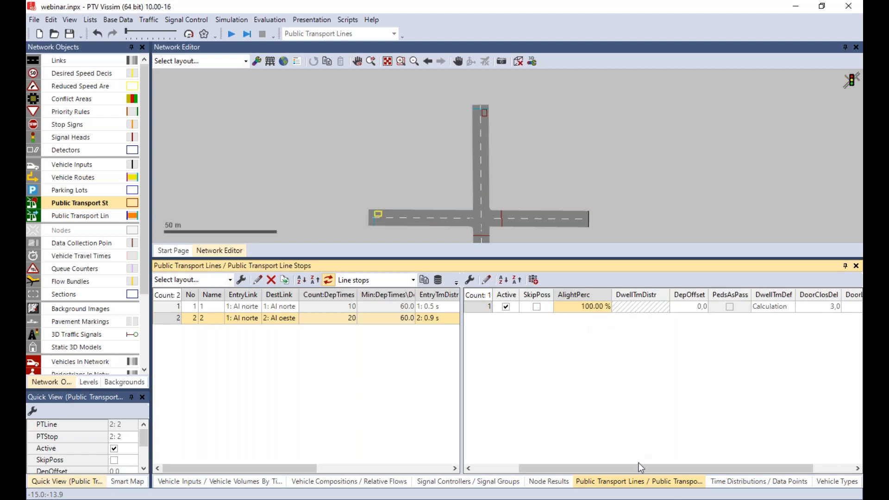
pyautogui.moveTo(616, 469); pyautogui.dragTo(571, 468)
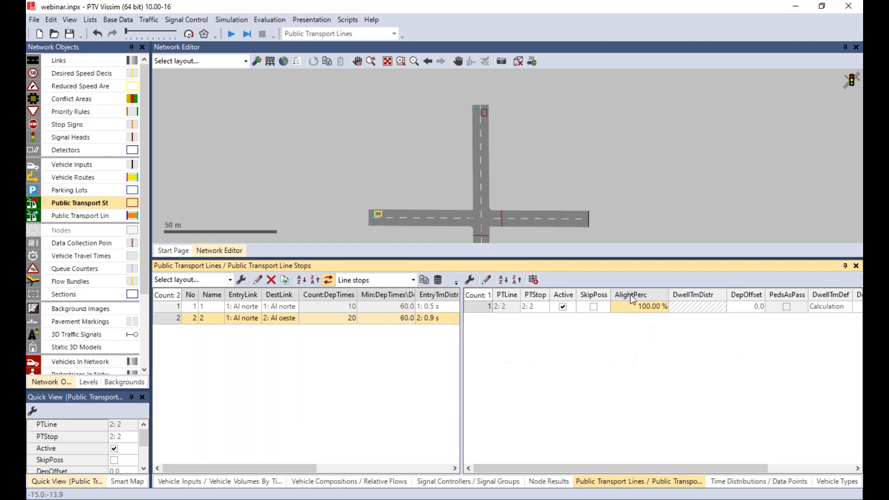
# - Enable skipping for stop 2 on line 2, and check the line's departure times and occupancies
pyautogui.click(594, 308)
pyautogui.click(594, 307)
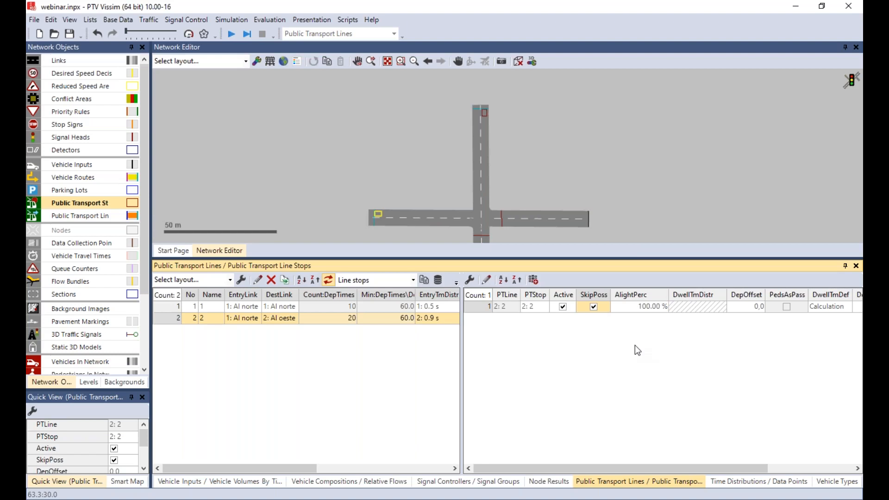
pyautogui.doubleClick(166, 317)
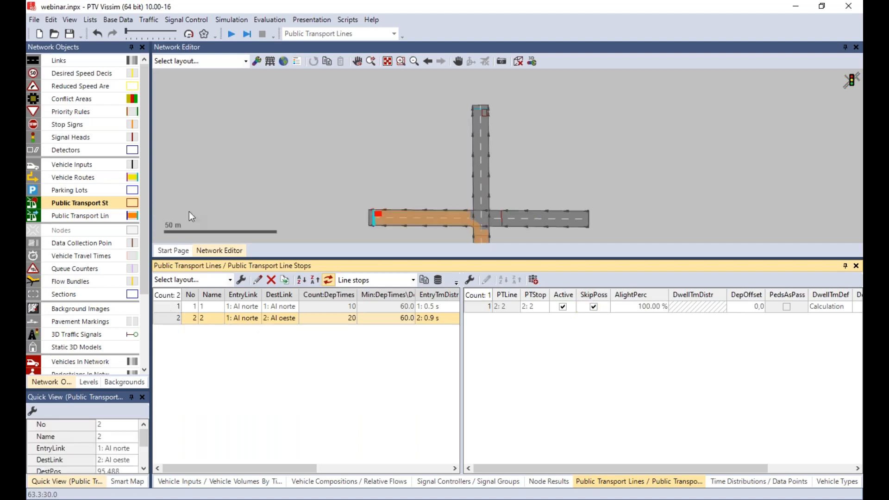
pyautogui.click(230, 112)
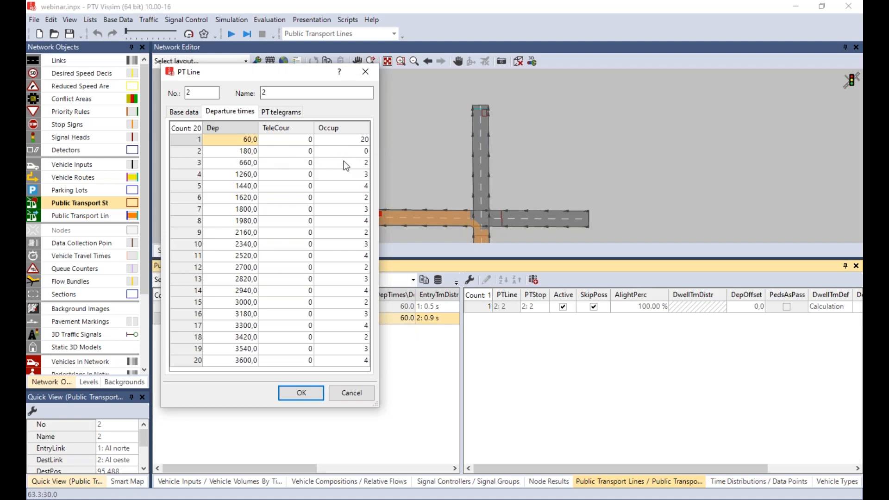
pyautogui.click(302, 393)
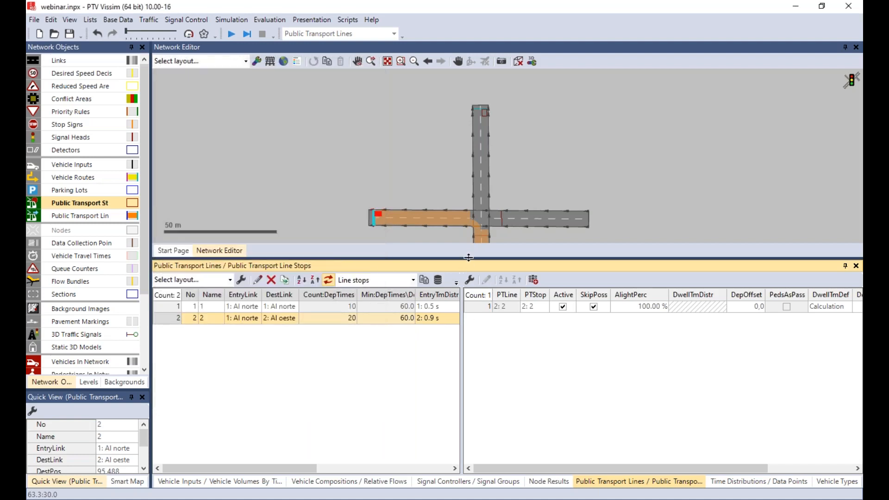
# - Enlarge the network view to show the whole intersection, and start the simulation, saving the changes
pyautogui.moveTo(471, 262); pyautogui.dragTo(473, 400)
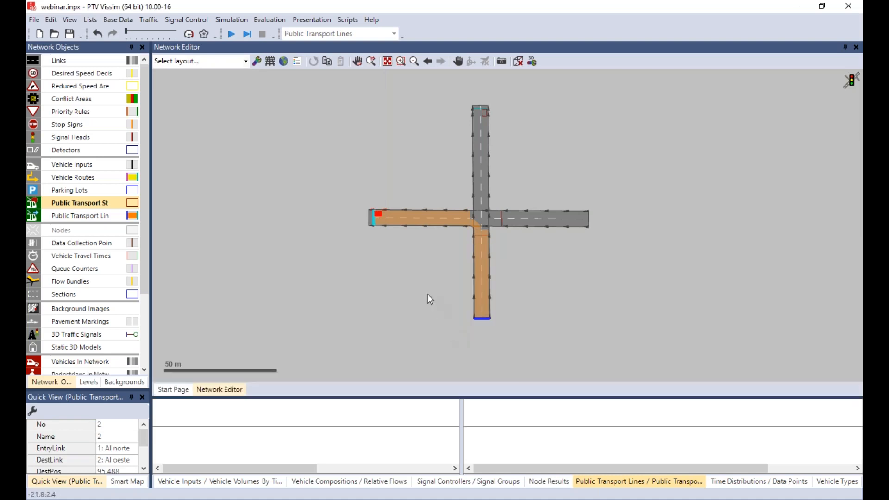
pyautogui.click(421, 285)
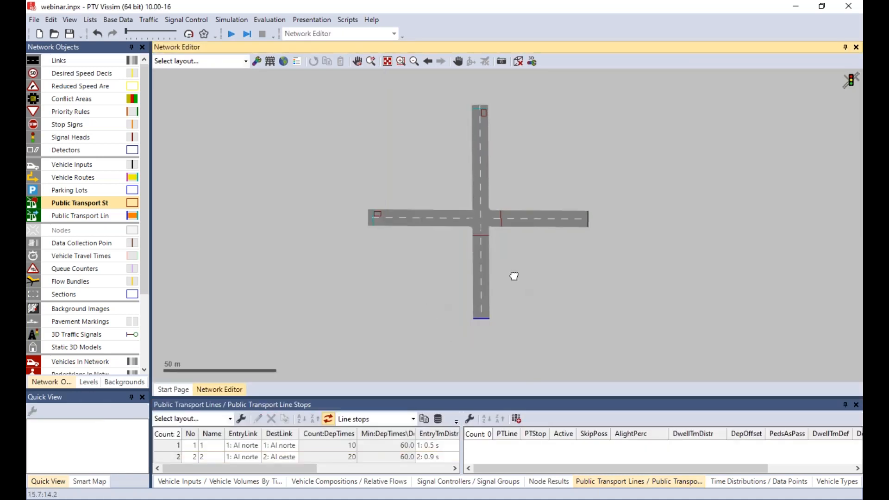
pyautogui.moveTo(514, 276); pyautogui.dragTo(464, 287)
pyautogui.click(232, 34)
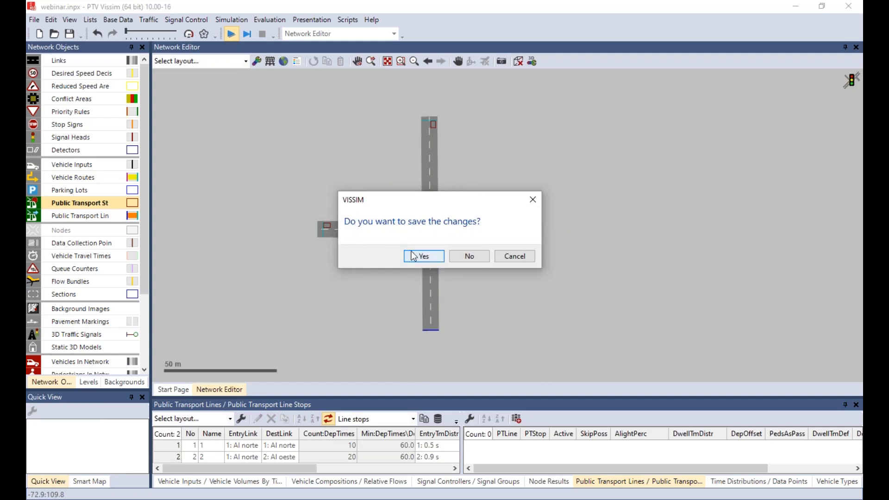
pyautogui.click(413, 255)
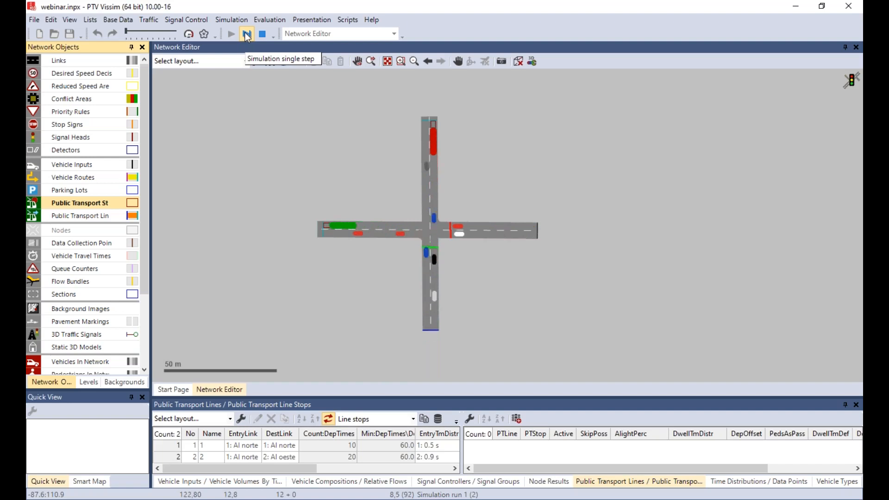
# - Pause and resume the simulation to examine how the buses dwell at the two stops, and end the run
pyautogui.click(247, 36)
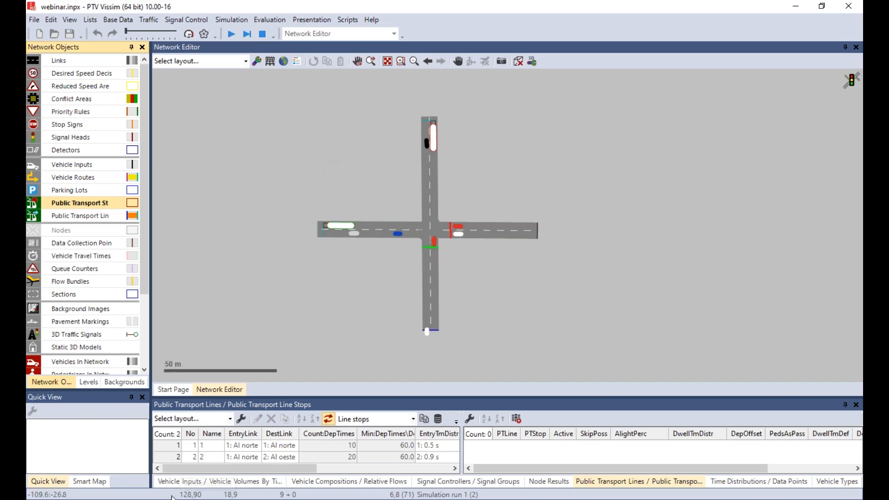
pyautogui.click(231, 34)
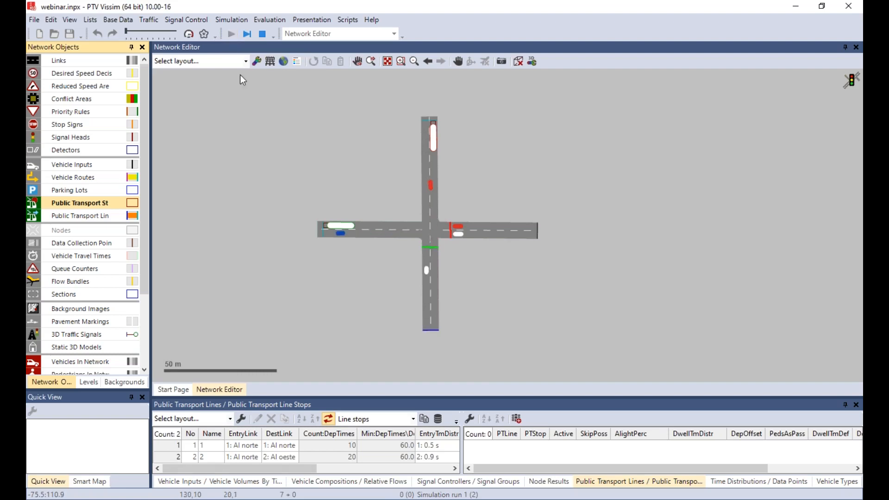
pyautogui.click(249, 34)
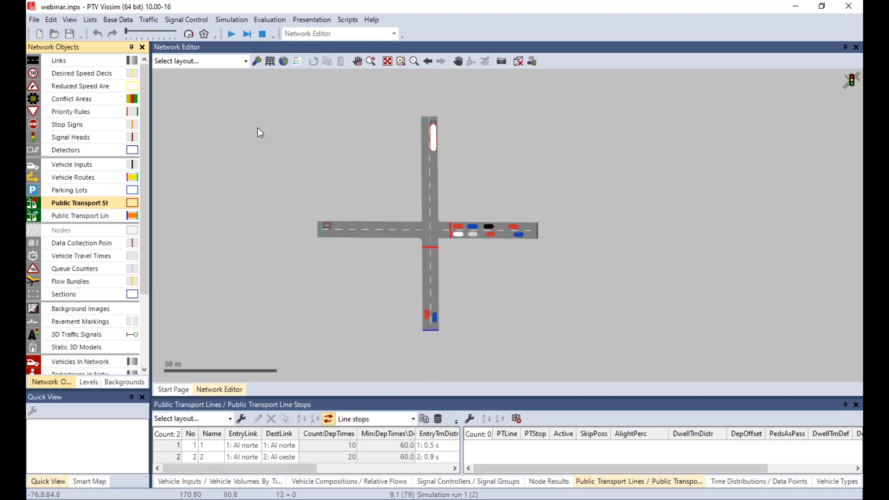
pyautogui.hotkey('alt', 'Tab')
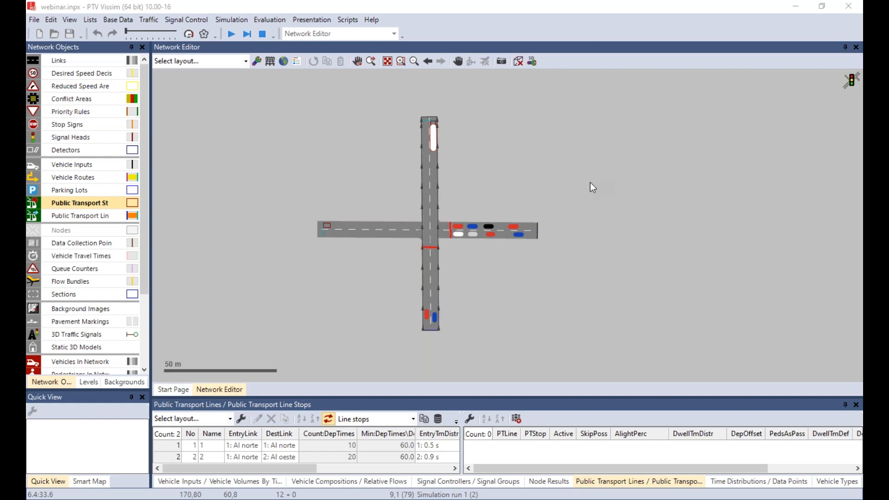
pyautogui.click(453, 146)
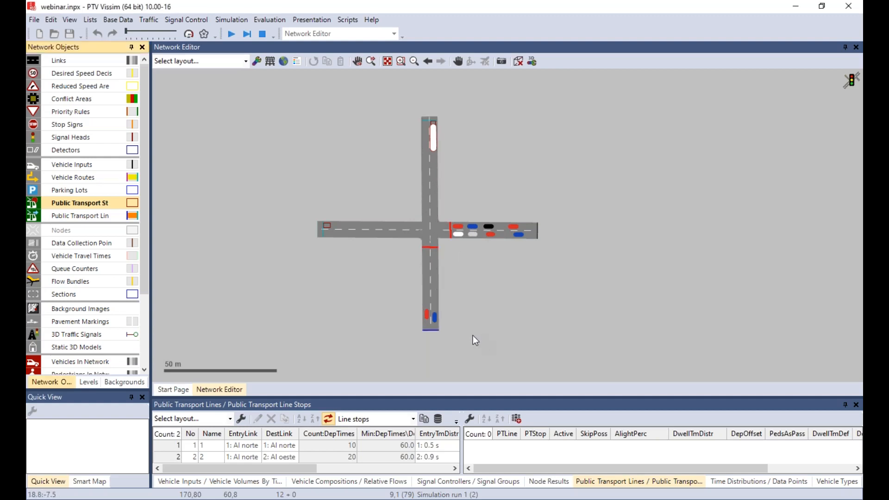
pyautogui.click(232, 34)
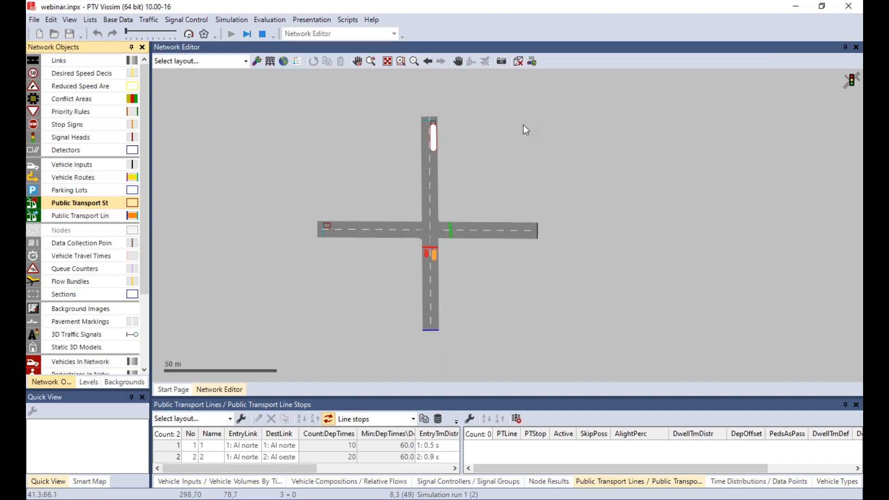
pyautogui.click(275, 37)
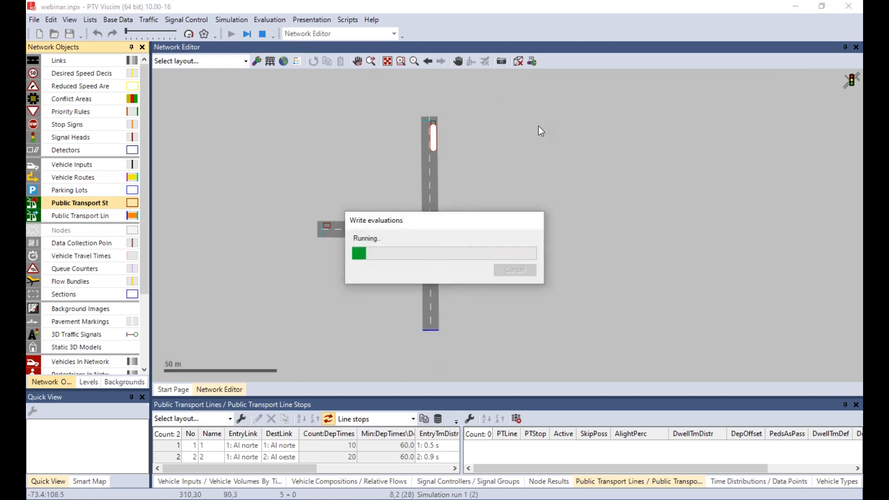